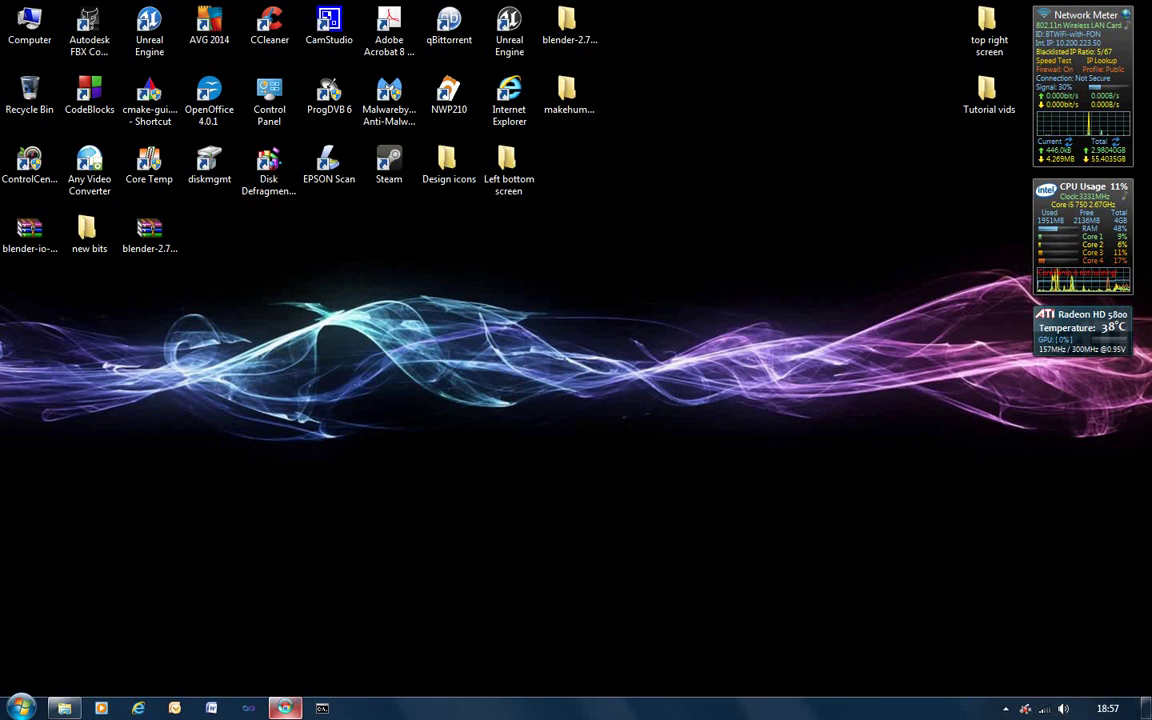
# - Restore the Chrome window showing makehuman.org and scroll through the home page
pyautogui.moveTo(285, 706)
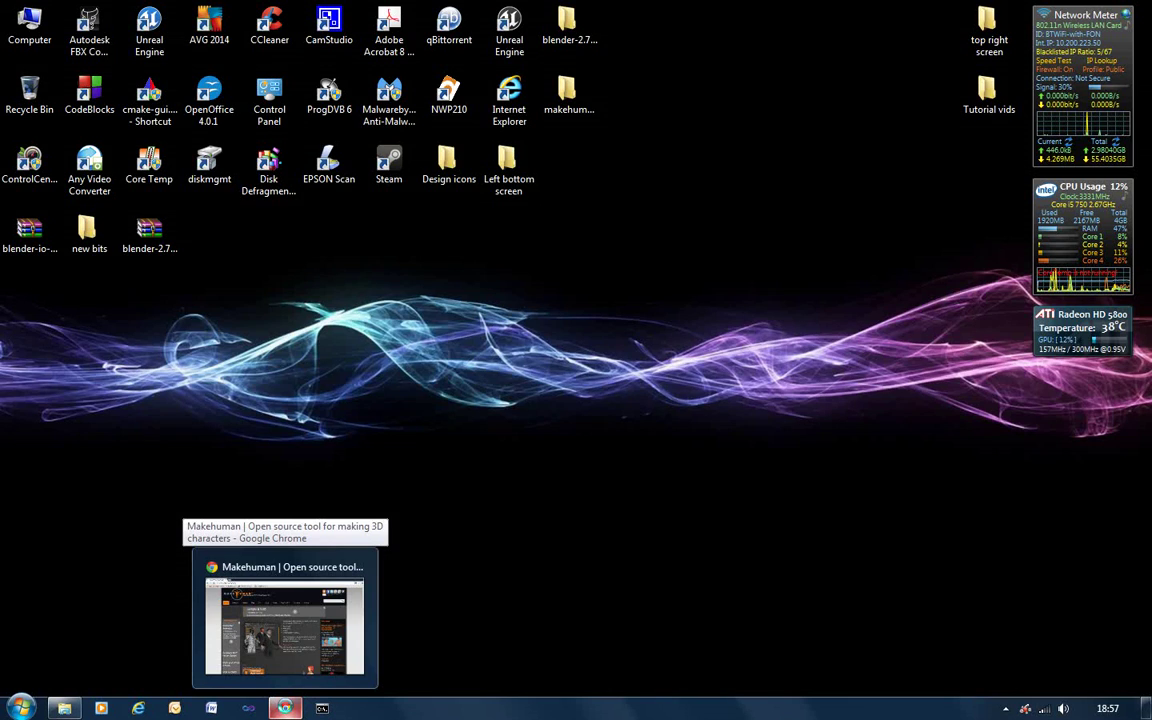
pyautogui.click(285, 620)
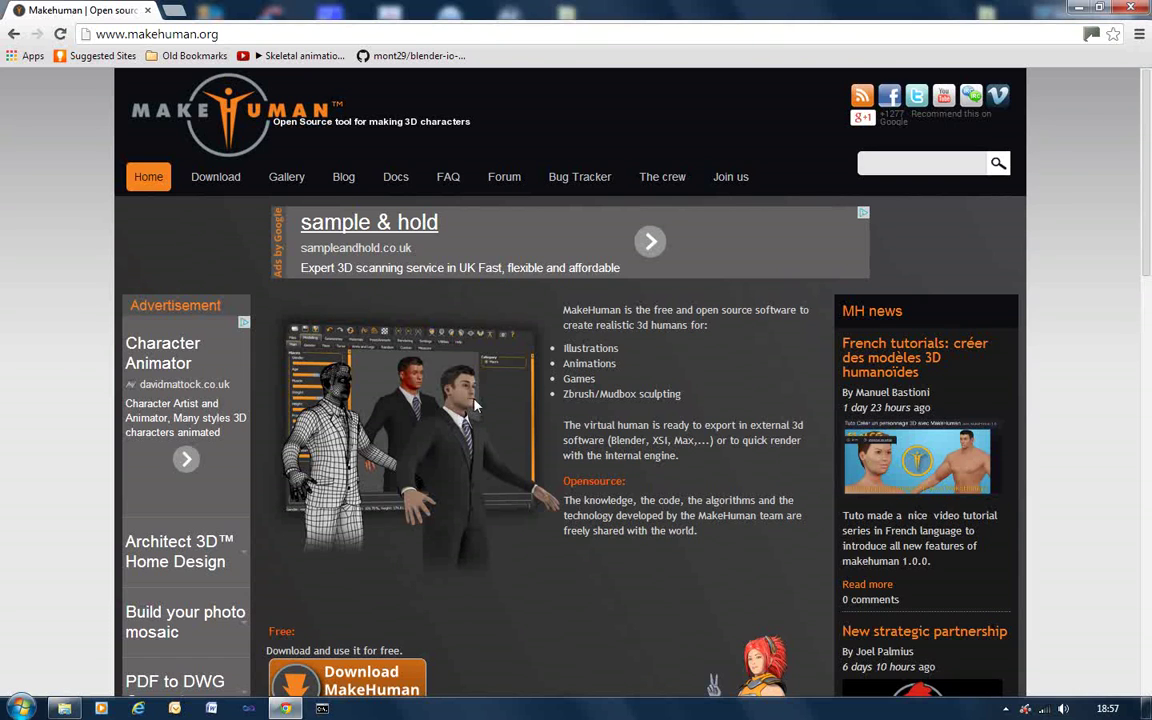
pyautogui.scroll(-3, 480, 404)
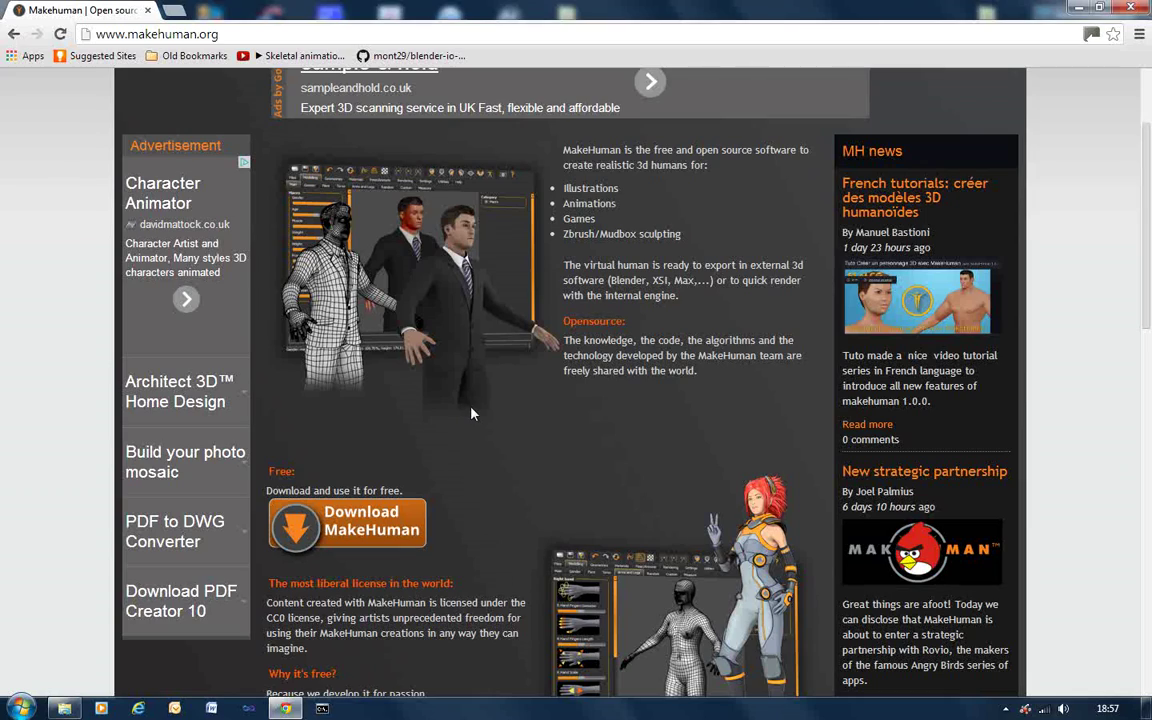
pyautogui.scroll(-3, 548, 419)
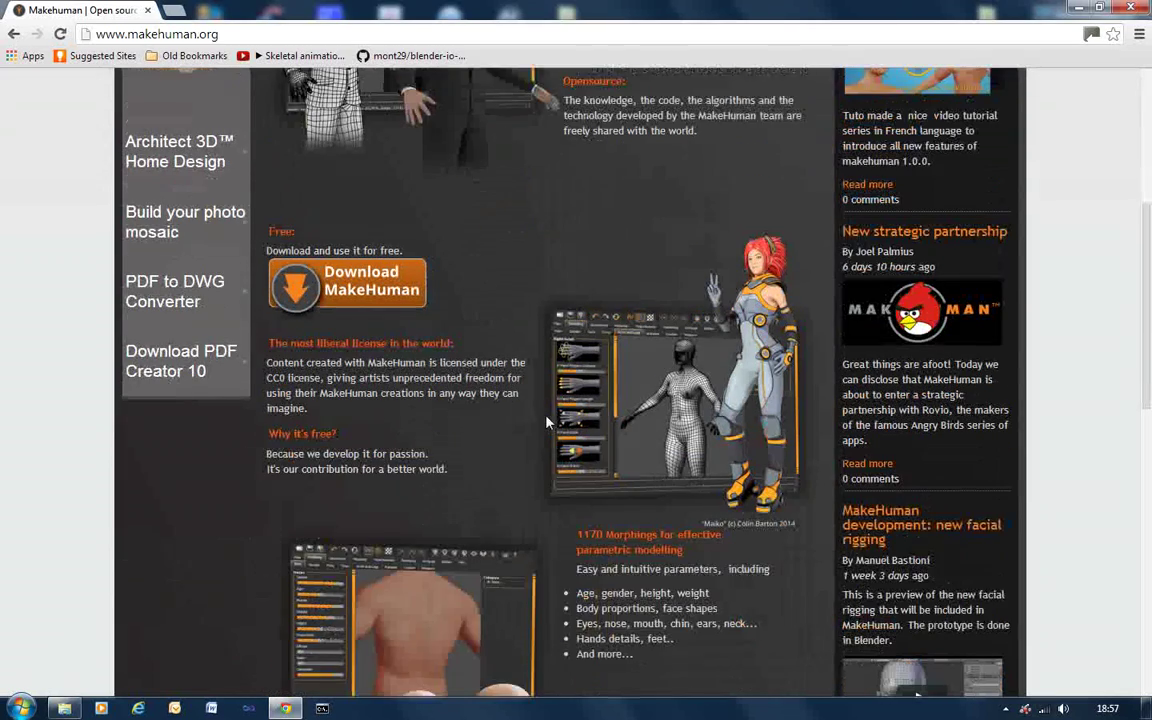
pyautogui.scroll(4, 545, 415)
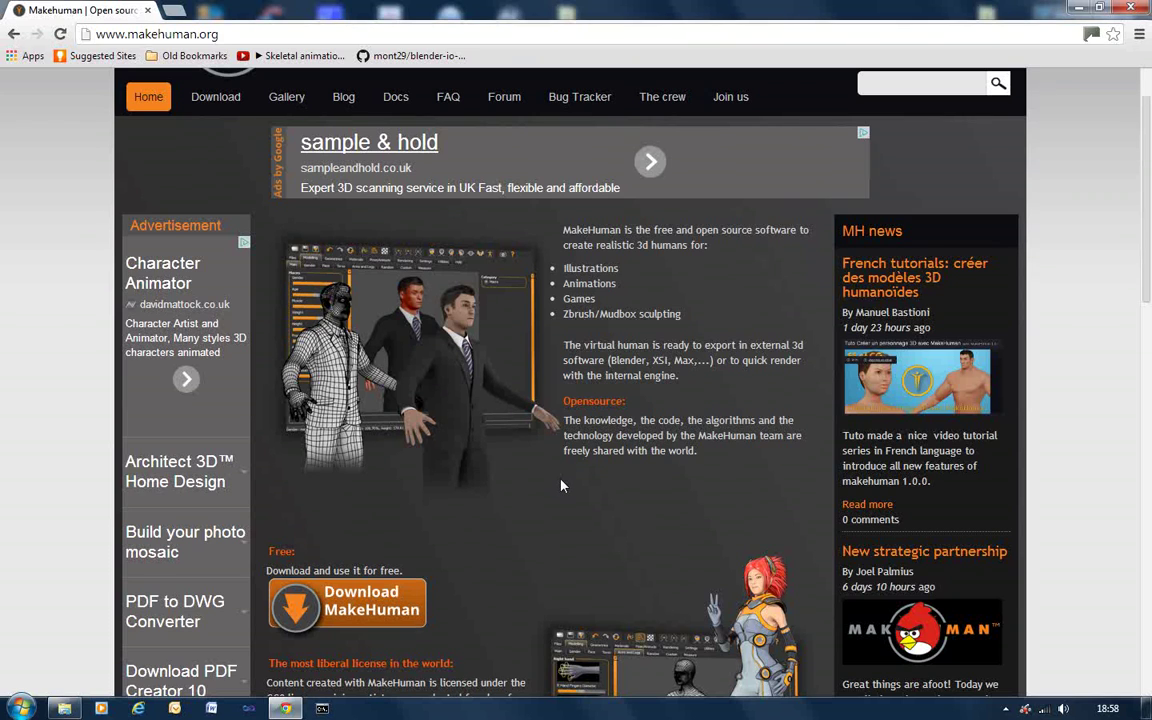
# - Scroll to the facial rigging post and play its preview video
pyautogui.scroll(-6, 561, 485)
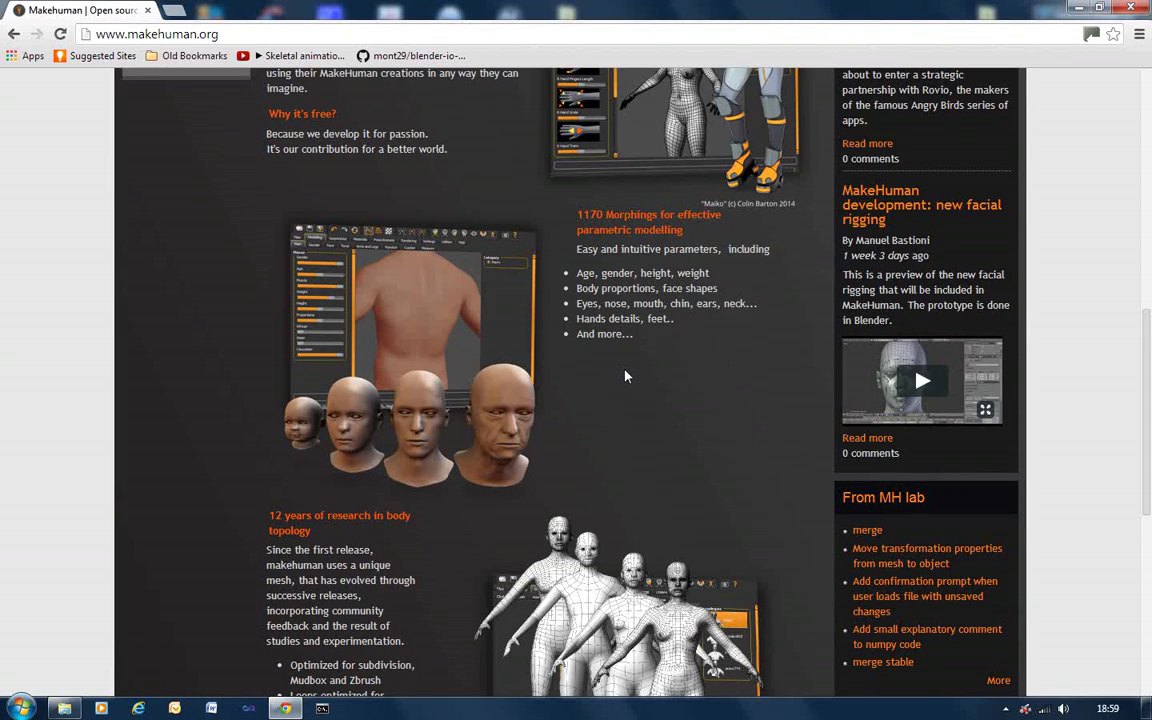
pyautogui.scroll(-3, 625, 376)
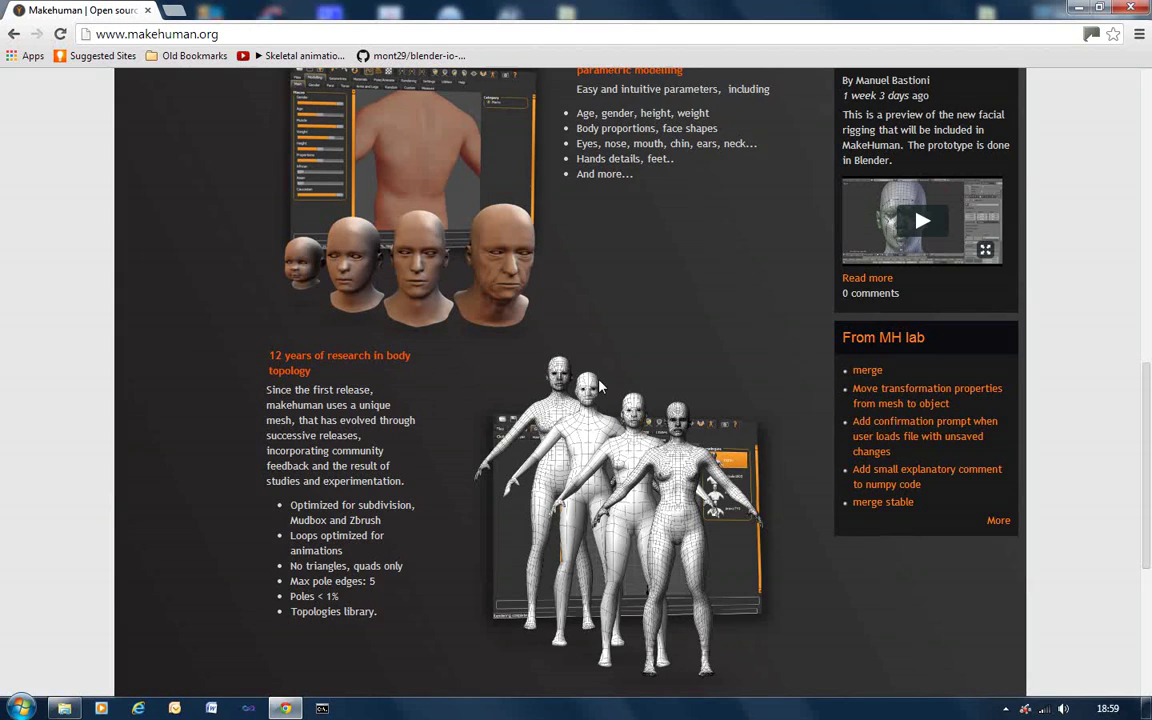
pyautogui.scroll(3, 600, 386)
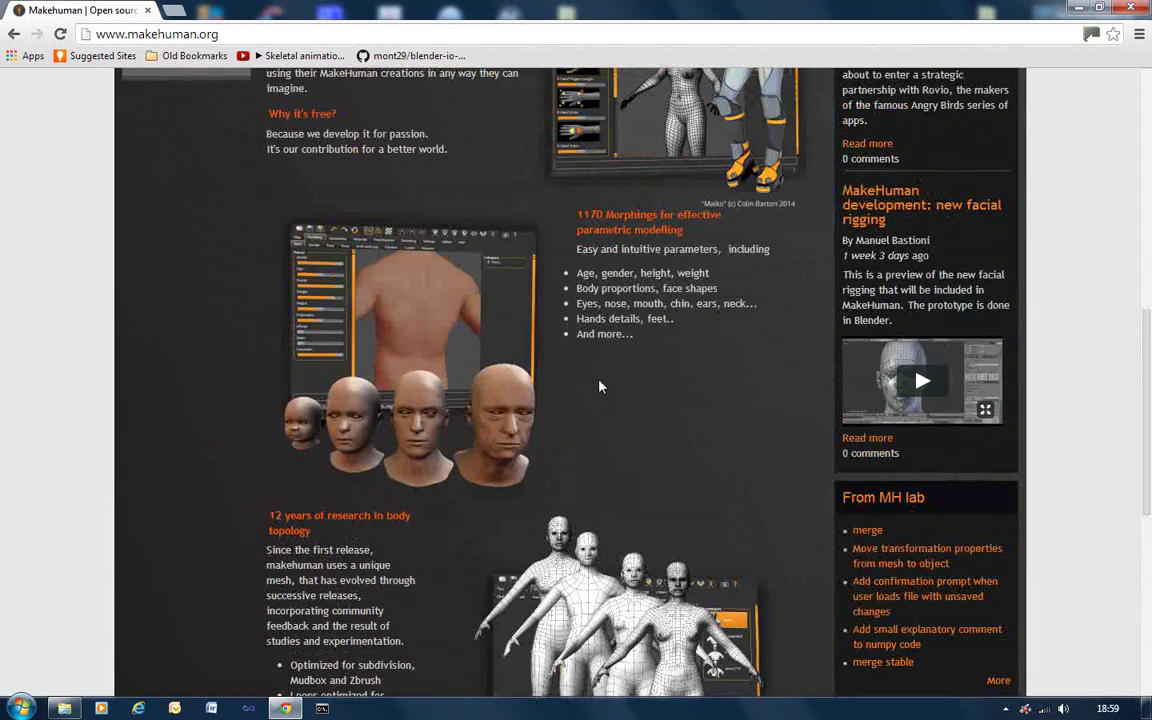
pyautogui.click(921, 381)
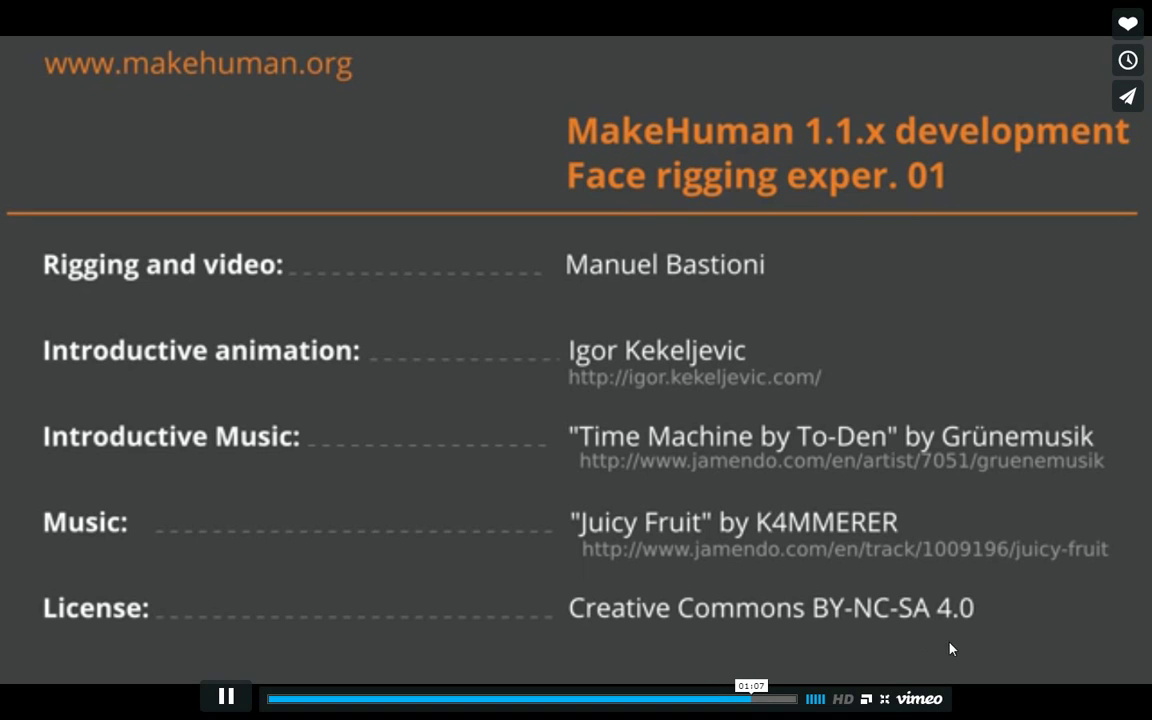
# - Exit the full-screen facial rigging video to return to the makehuman.org page
pyautogui.click(889, 700)
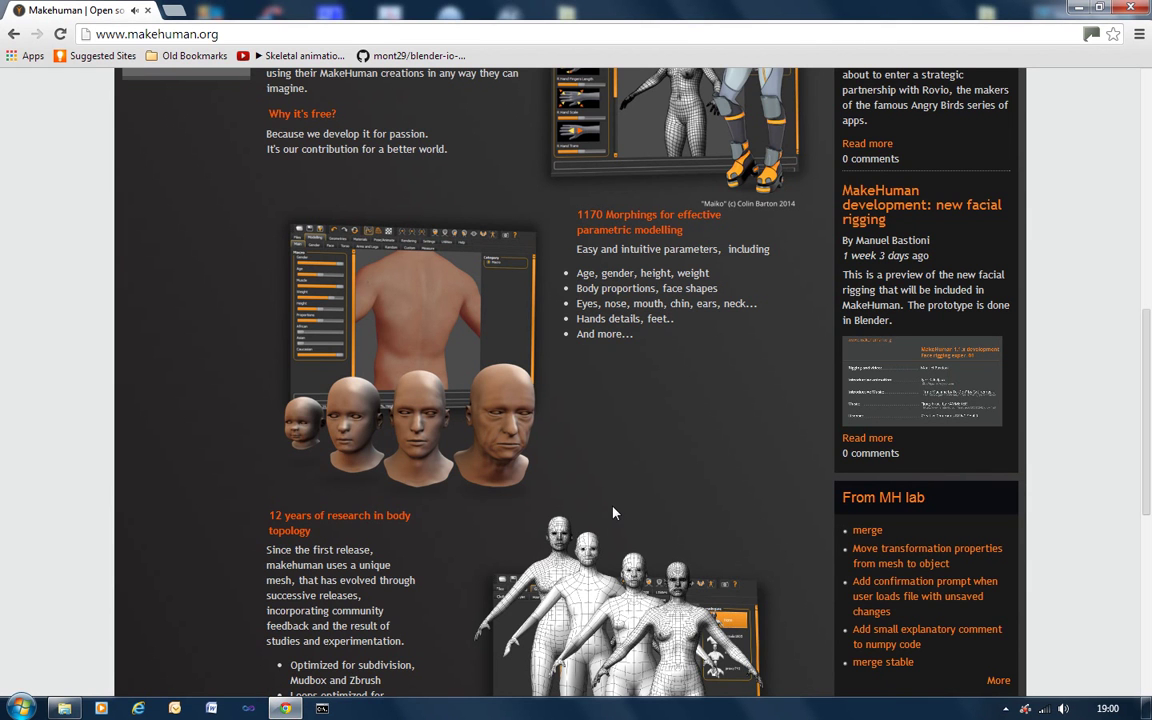
# - Scroll the home page and go to the MakeHuman Download page
pyautogui.scroll(-6, 622, 497)
pyautogui.scroll(7, 620, 497)
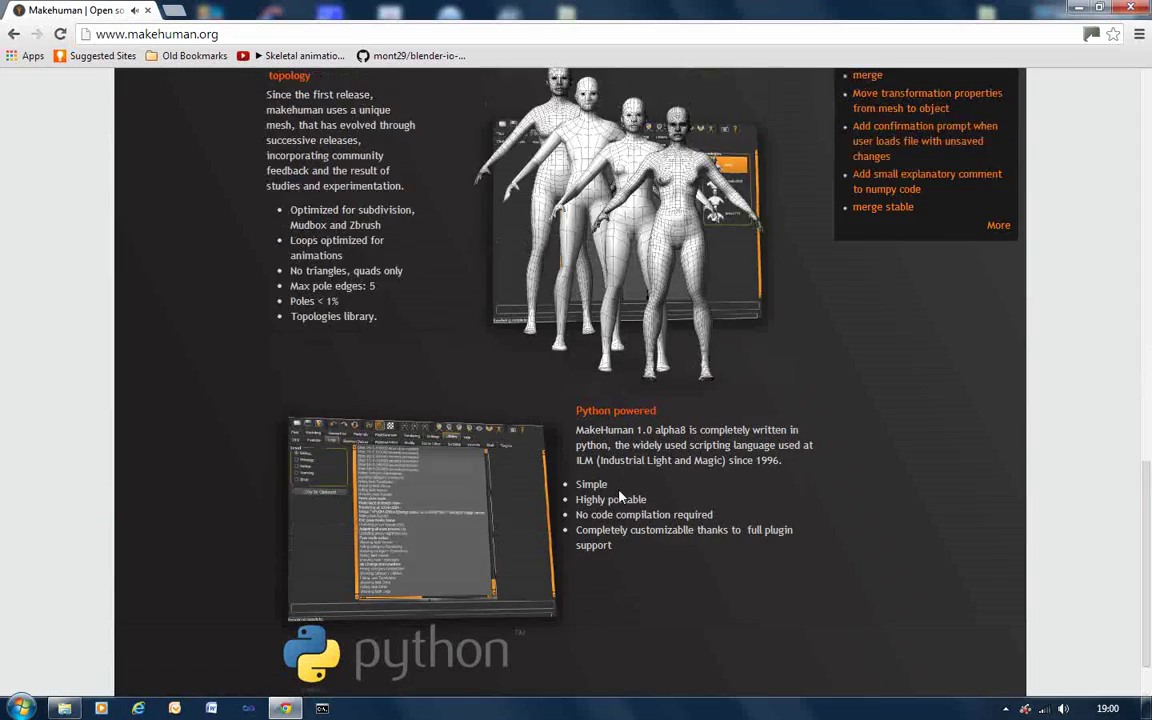
pyautogui.scroll(6, 619, 497)
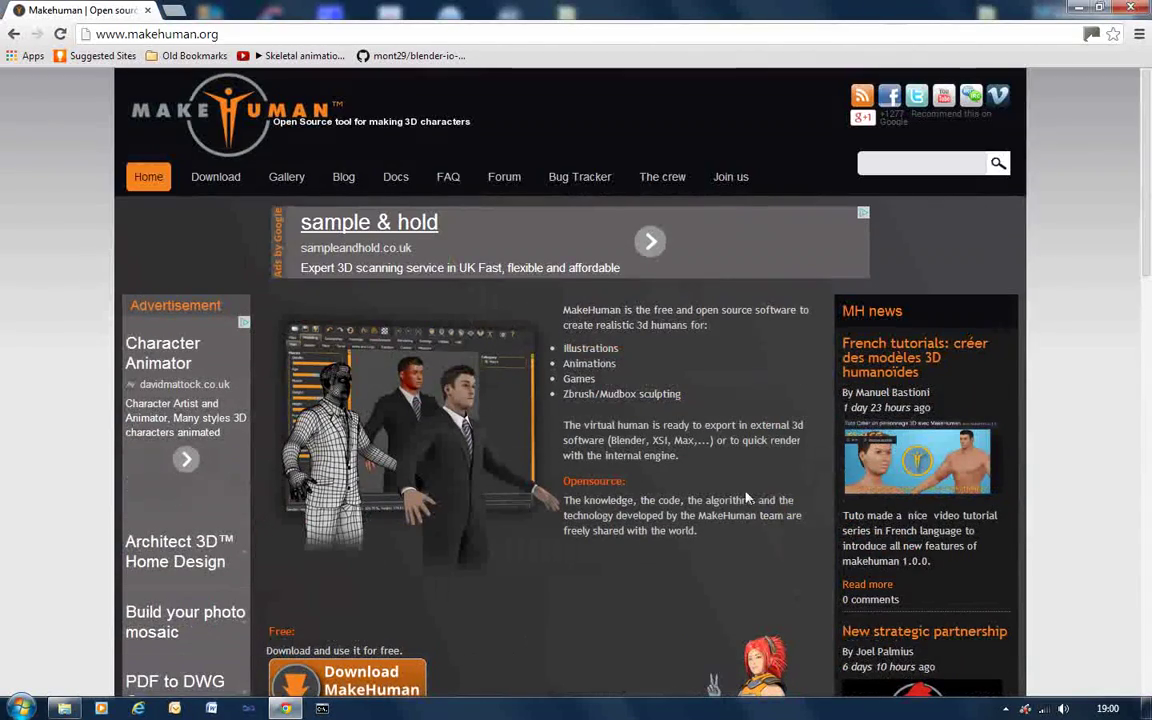
pyautogui.scroll(-1, 423, 503)
pyautogui.scroll(-3, 422, 503)
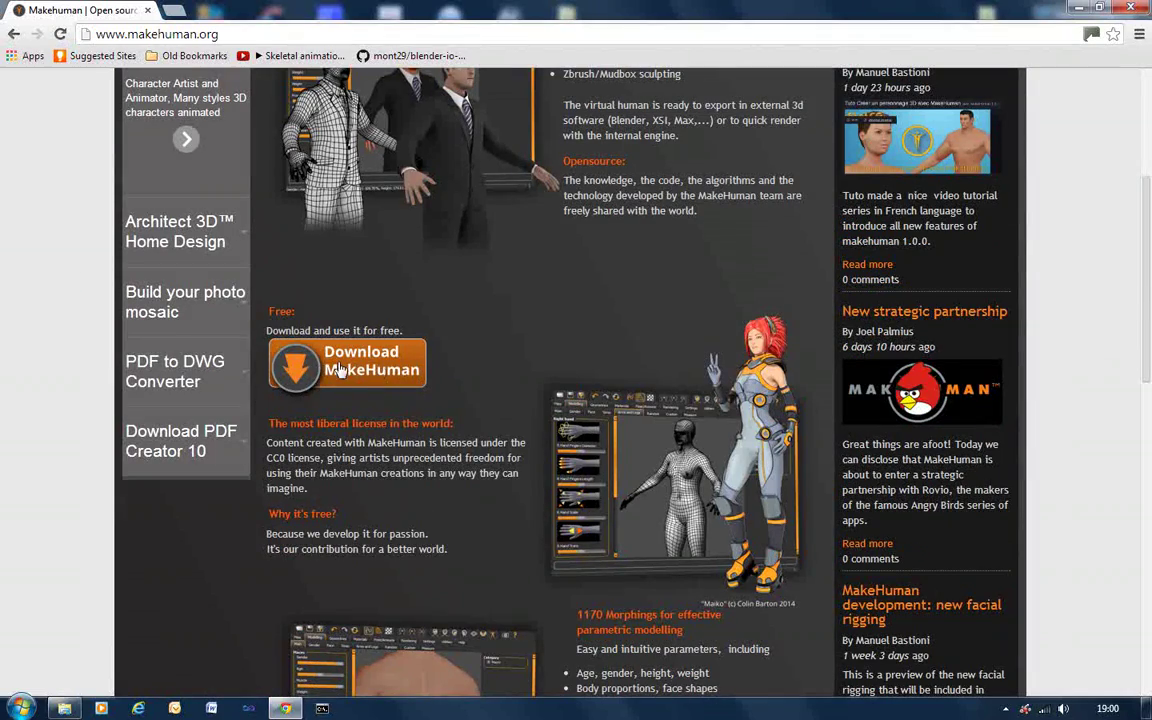
pyautogui.scroll(4, 385, 300)
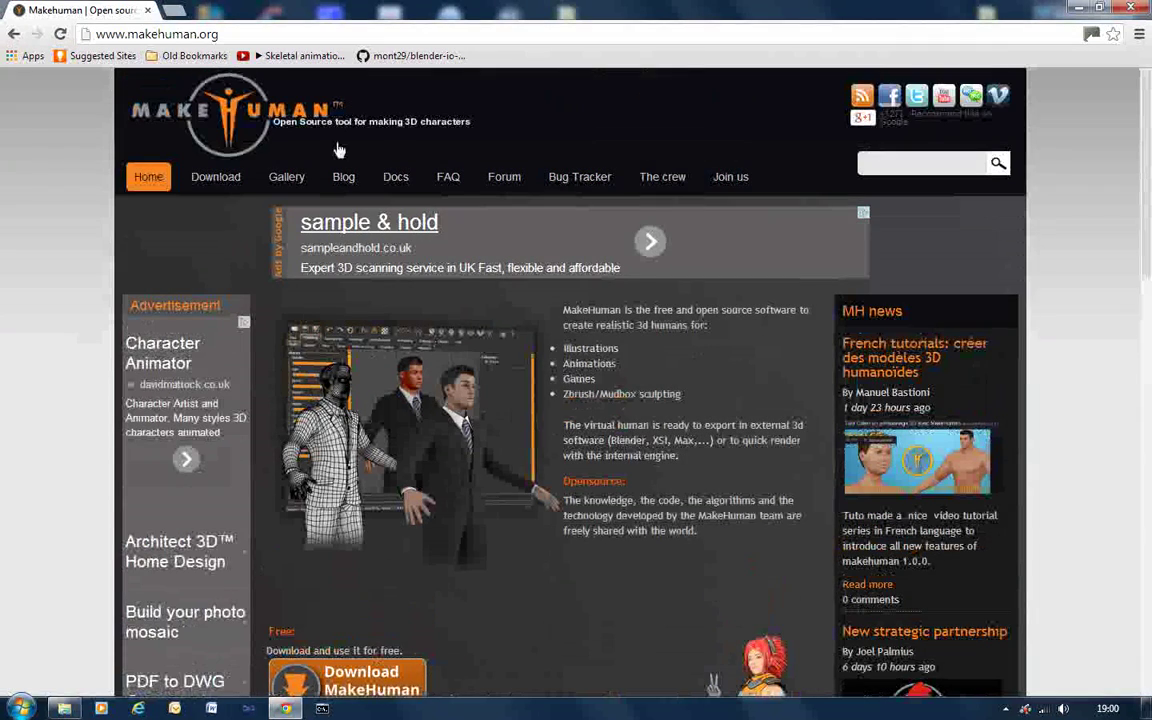
pyautogui.click(234, 185)
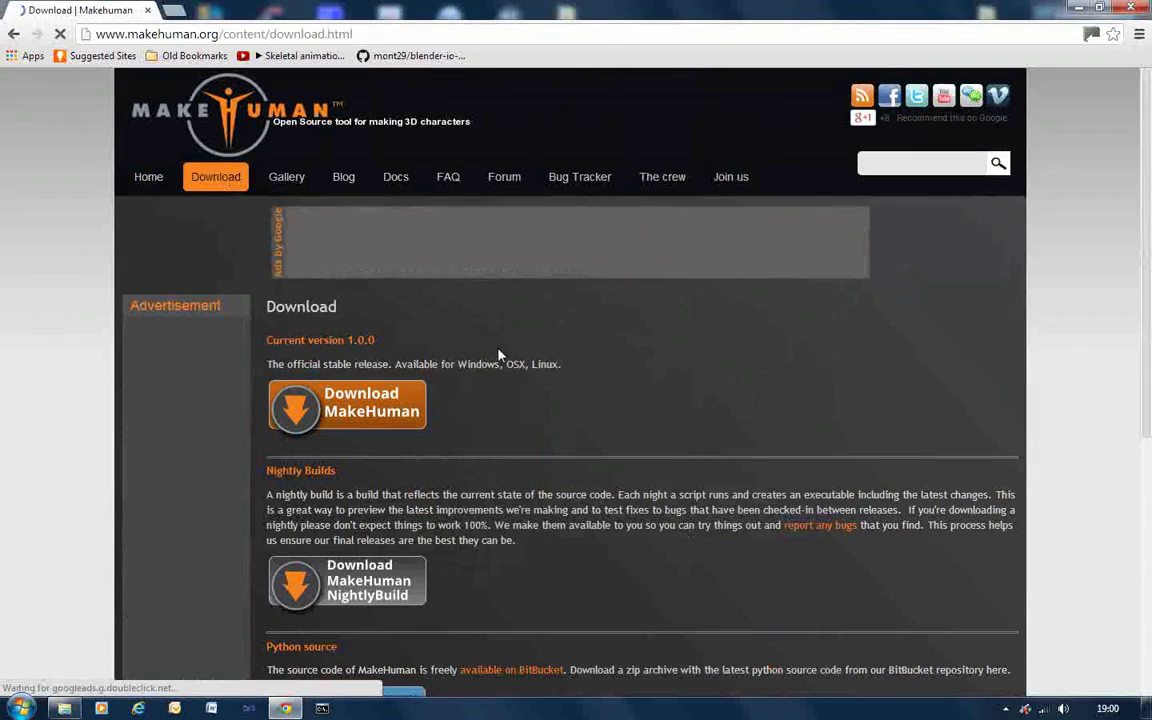
# - Review the MakeHuman 1.0.0 download page, close Chrome, and select the makehuman-1.0.0-win32 folder
pyautogui.scroll(-2, 510, 357)
pyautogui.scroll(-2, 516, 403)
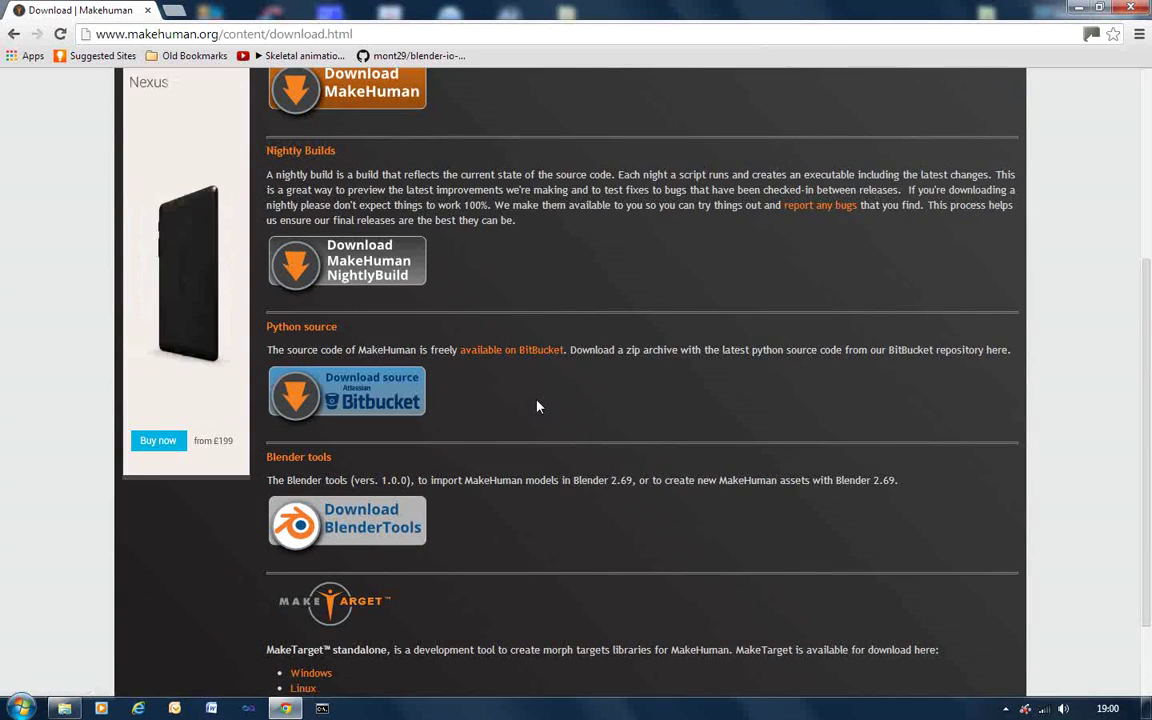
pyautogui.scroll(-2, 537, 406)
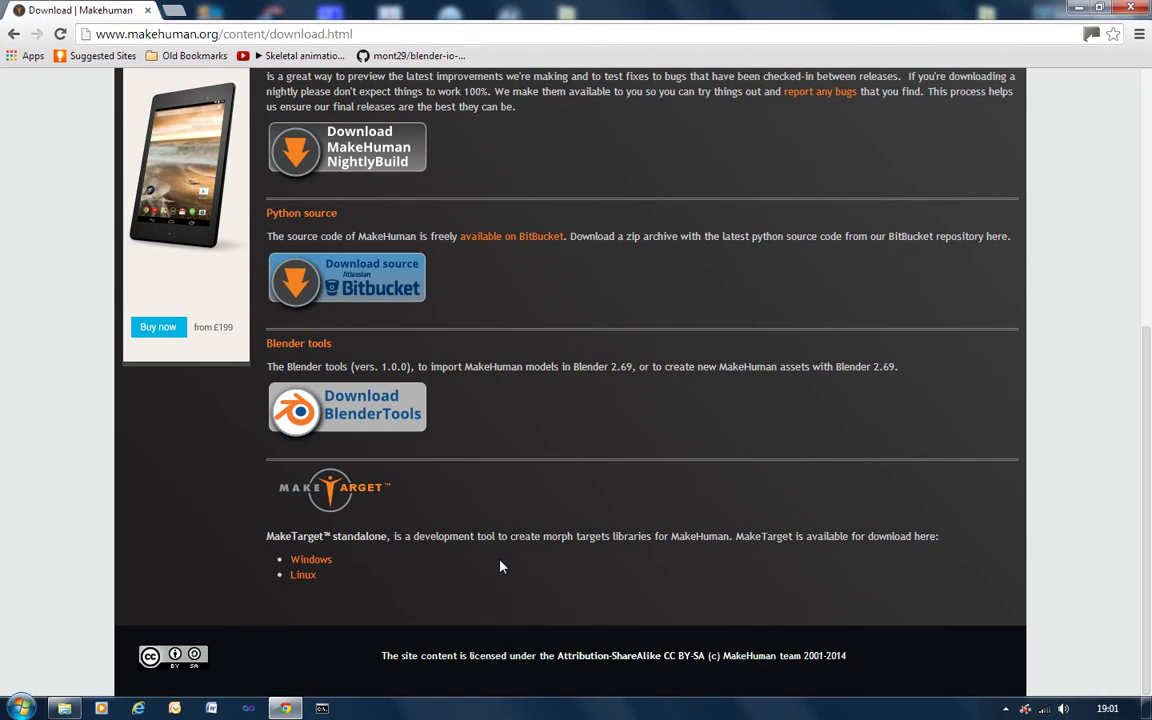
pyautogui.scroll(3, 501, 567)
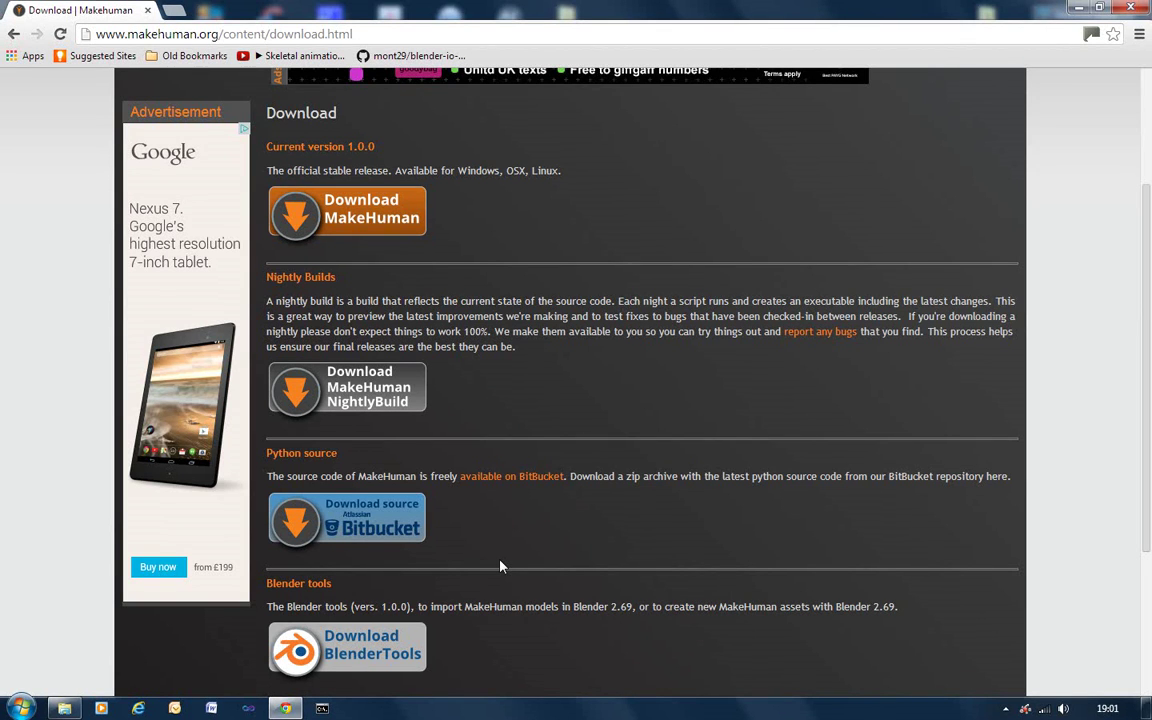
pyautogui.scroll(3, 501, 567)
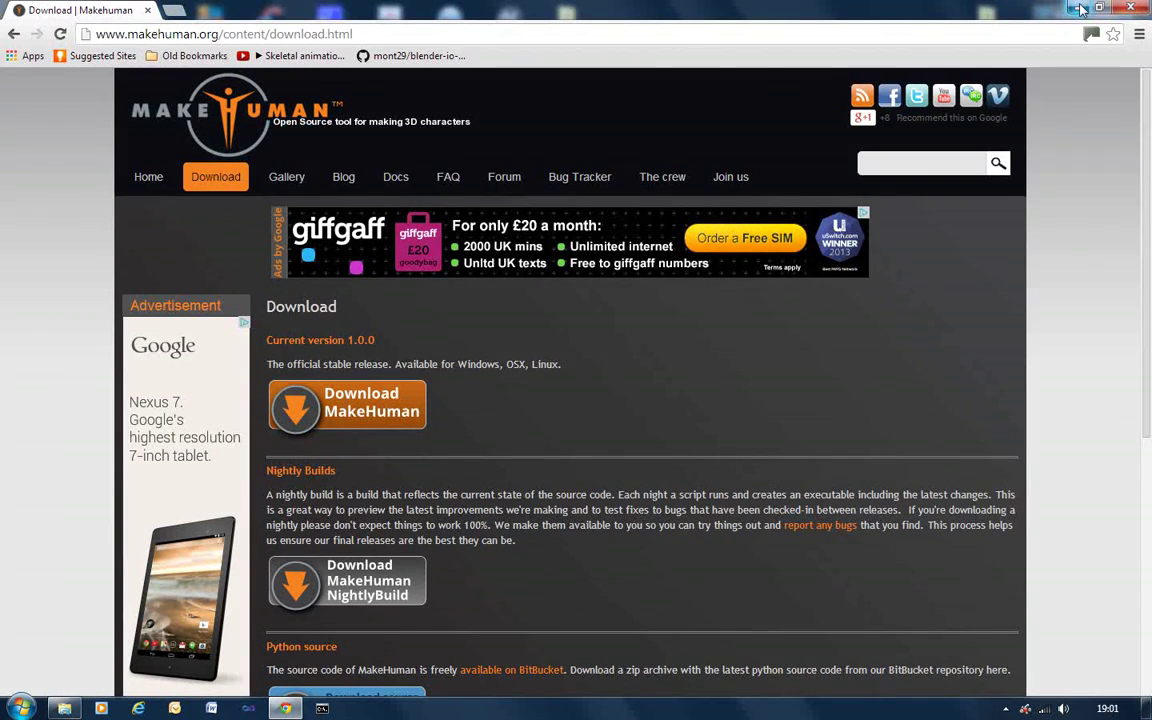
pyautogui.click(1131, 9)
pyautogui.click(566, 95)
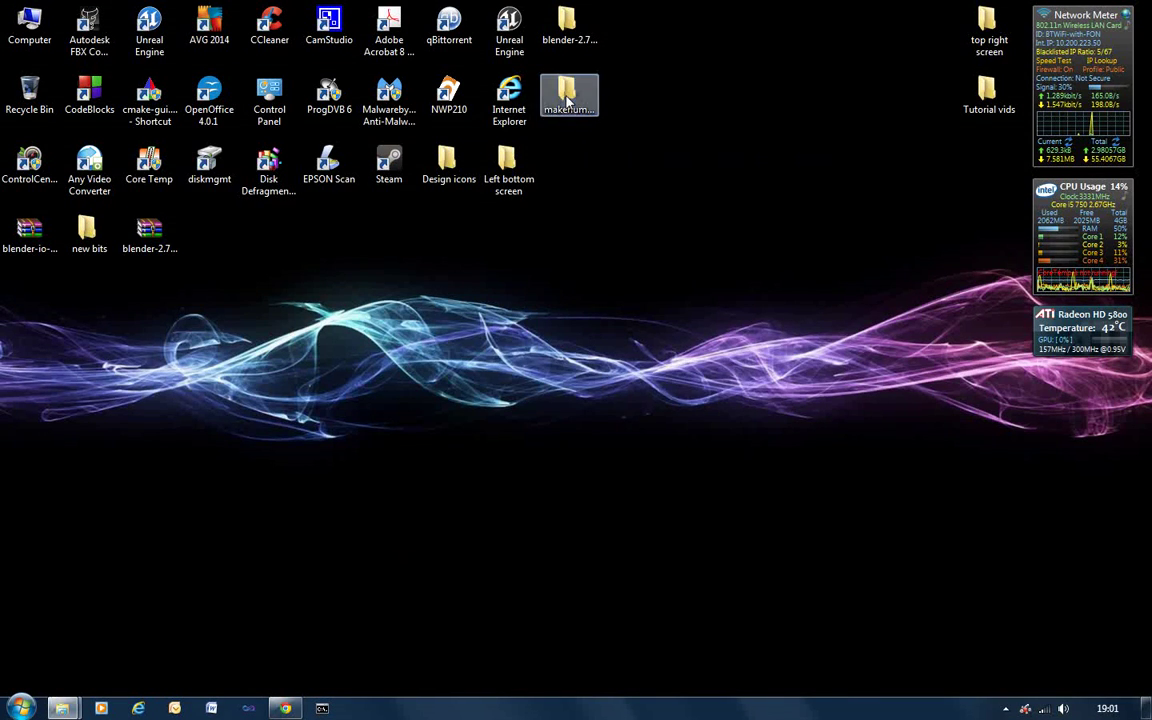
# - Open the makehuman-1.0.0-win32 folder, launch makehuman.exe, and minimize Explorer
pyautogui.doubleClick(567, 100)
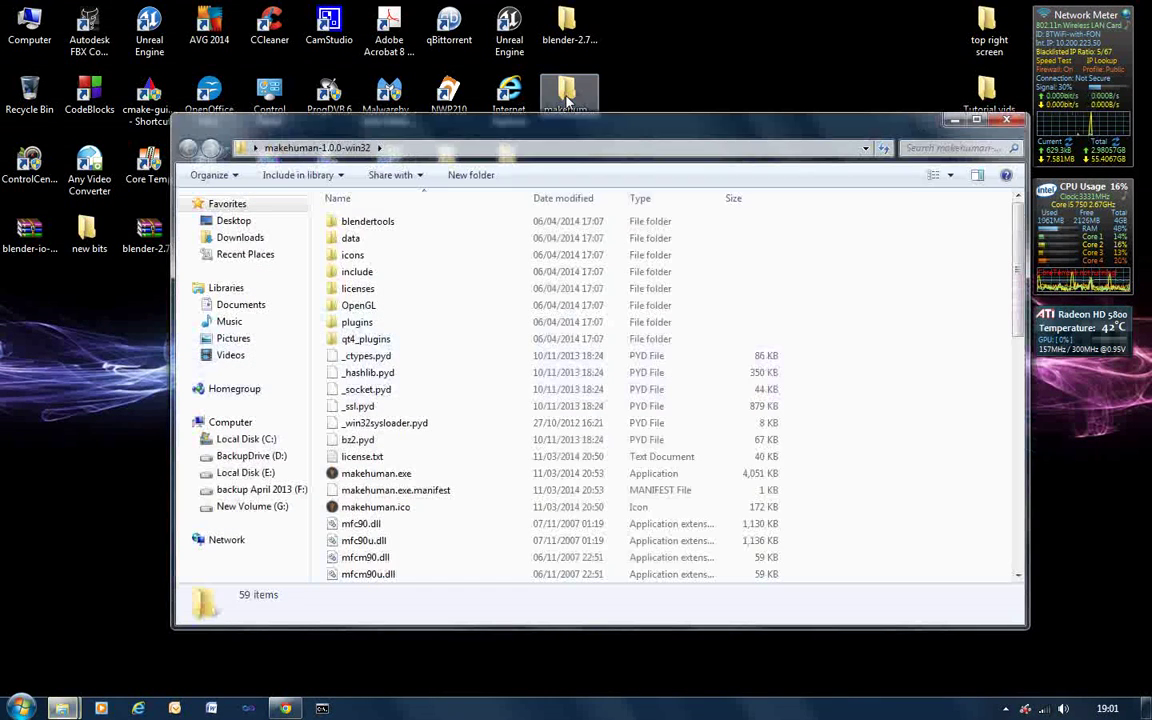
pyautogui.doubleClick(389, 476)
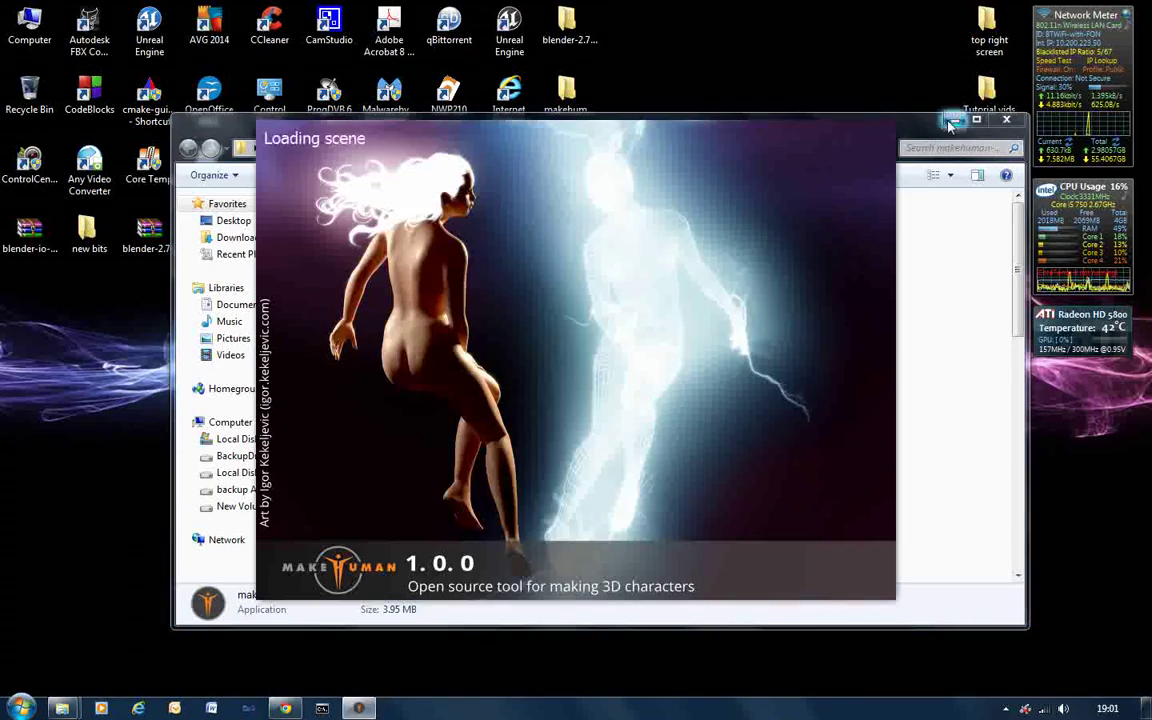
pyautogui.click(953, 121)
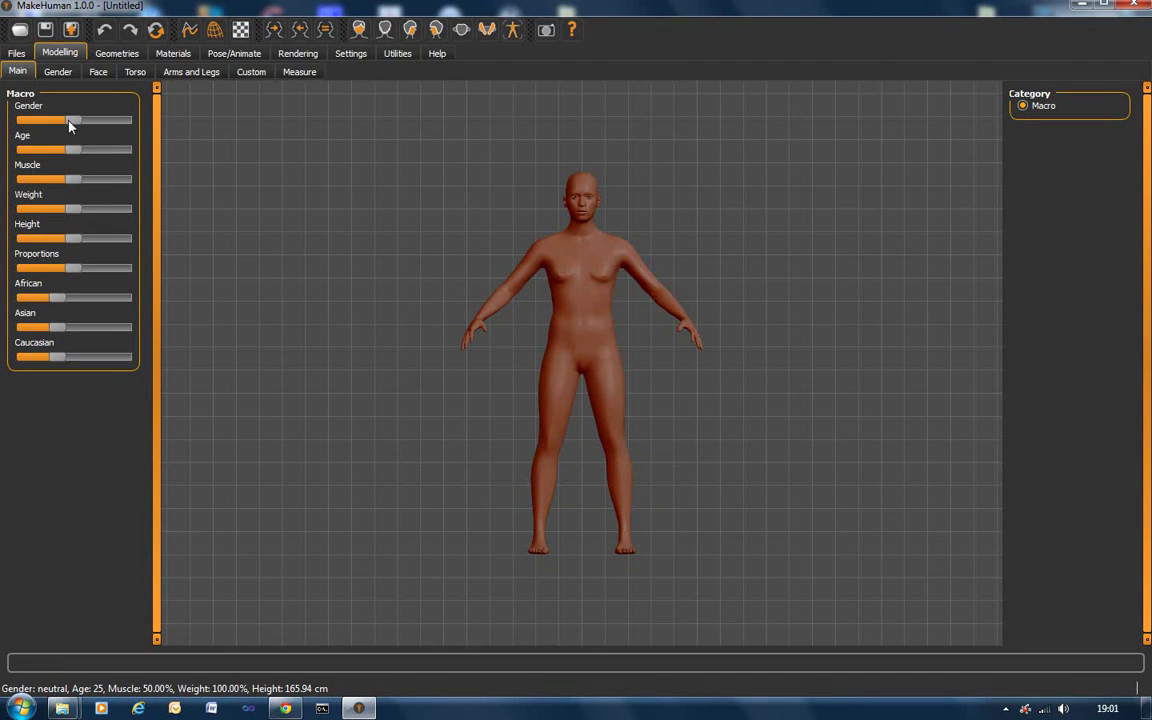
# - Push the Gender slider fully to male (173.04 cm tall) and settle on a front view
pyautogui.moveTo(70, 125); pyautogui.dragTo(173, 128)
pyautogui.scroll(-2, 604, 347)
pyautogui.scroll(4, 603, 352)
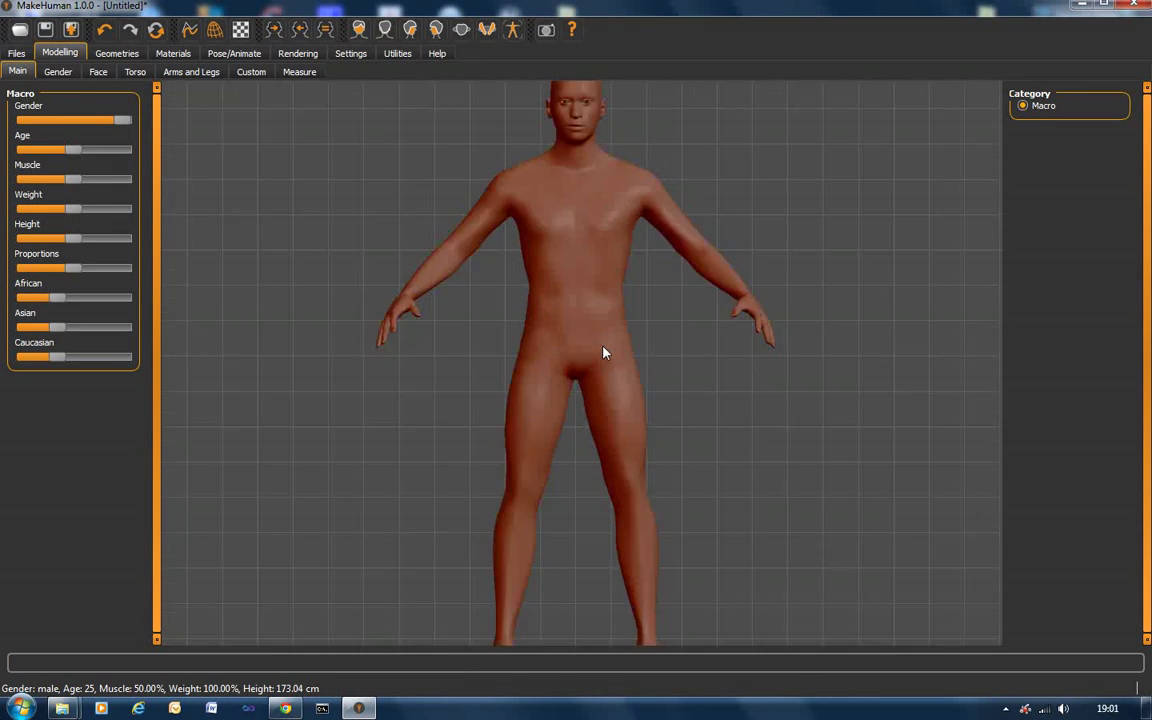
pyautogui.scroll(3, 603, 352)
pyautogui.scroll(-4, 642, 250)
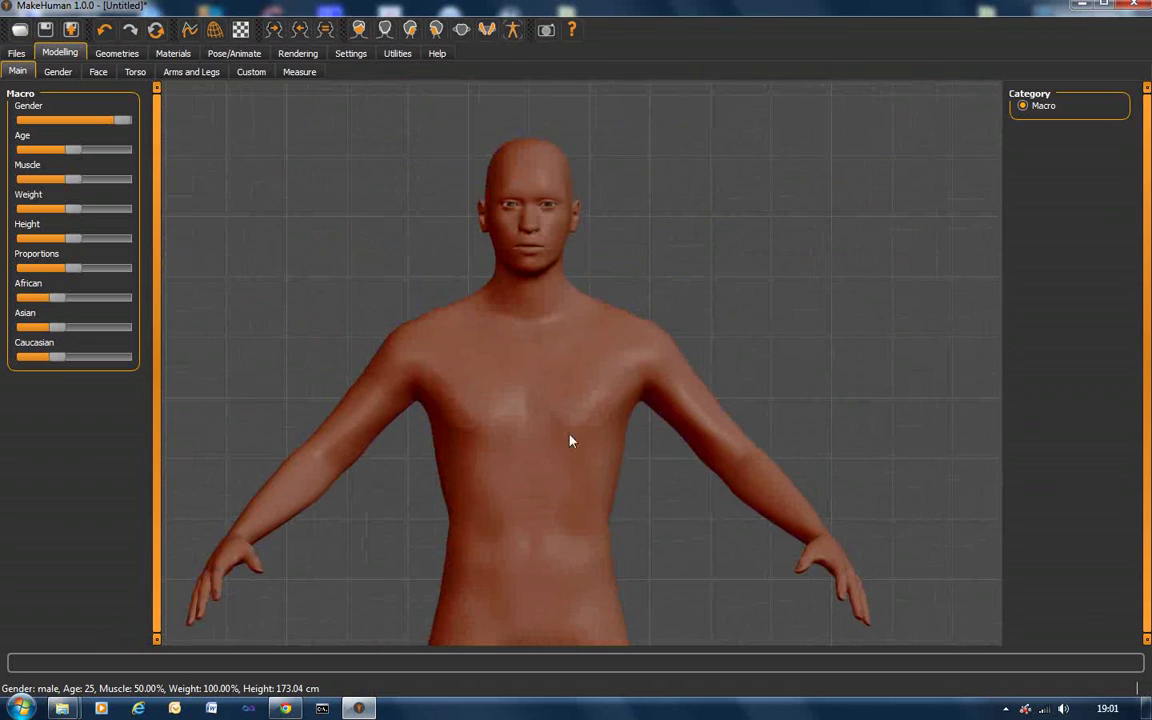
pyautogui.scroll(-3, 512, 288)
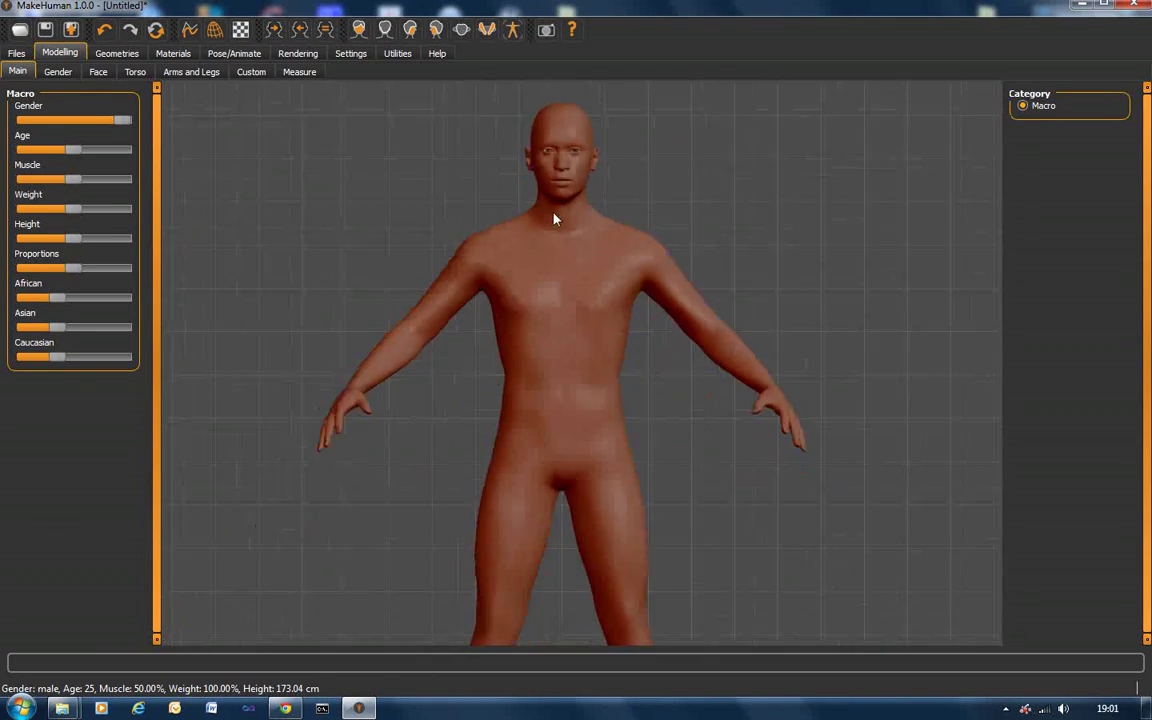
pyautogui.scroll(5, 560, 300)
pyautogui.moveTo(599, 334); pyautogui.dragTo(802, 333)
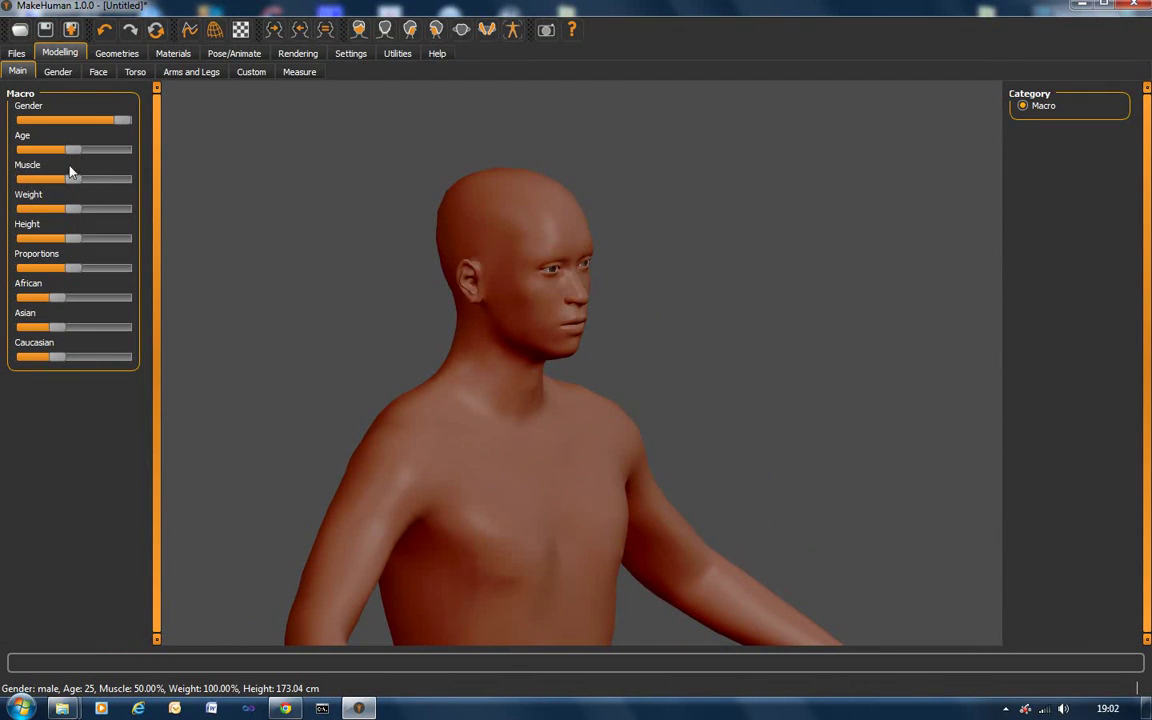
# - Set Age to 90, Weight to 150% and Muscle down to 11.30%
pyautogui.moveTo(70, 150)
pyautogui.mouseDown()
pyautogui.moveTo(131, 155)
pyautogui.moveTo(3, 156)
pyautogui.moveTo(54, 162)
pyautogui.mouseUp()
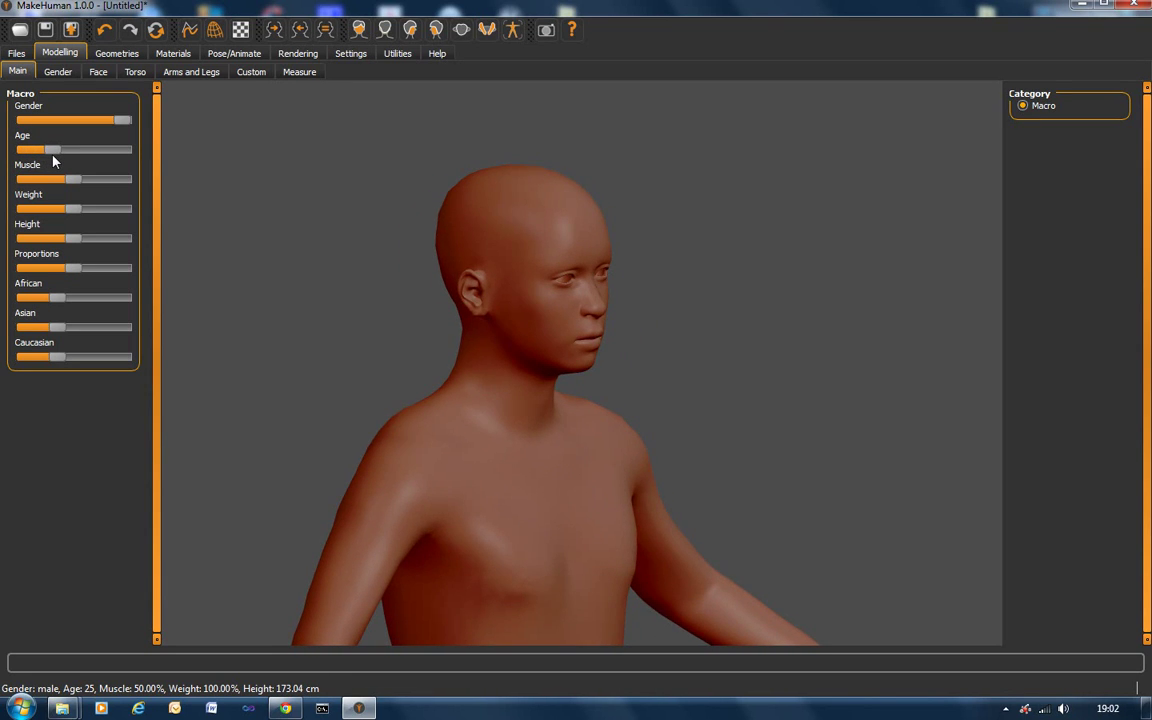
pyautogui.moveTo(54, 158); pyautogui.dragTo(72, 158)
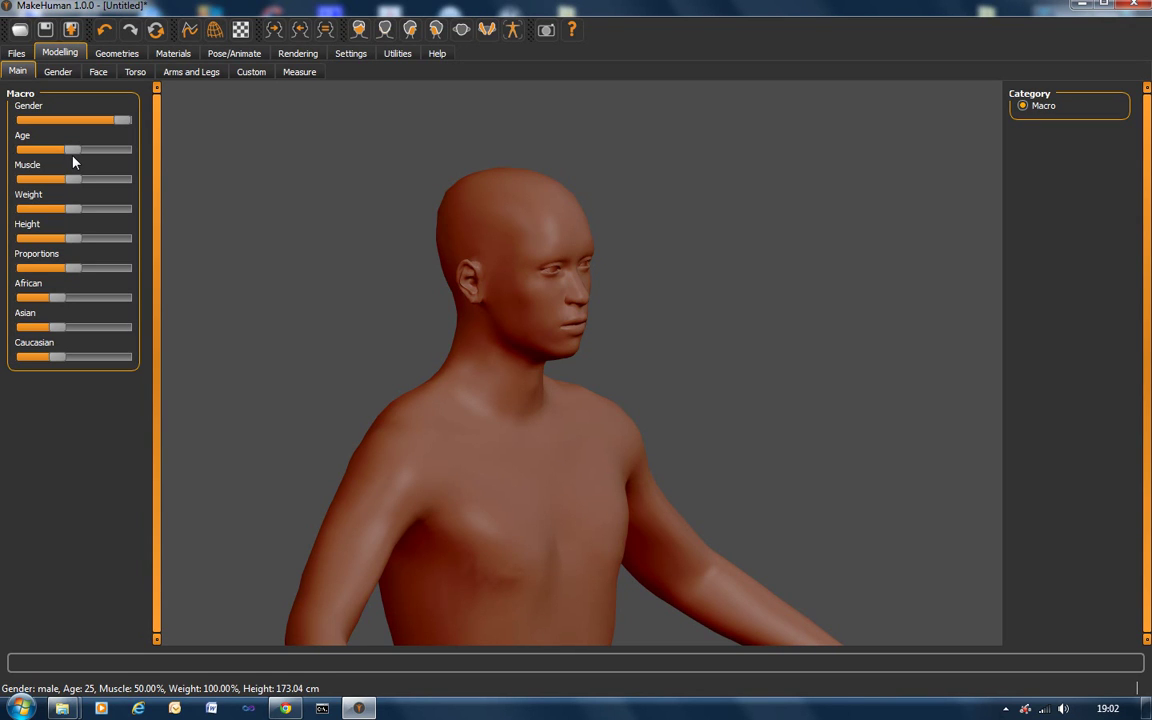
pyautogui.moveTo(72, 160); pyautogui.dragTo(136, 162)
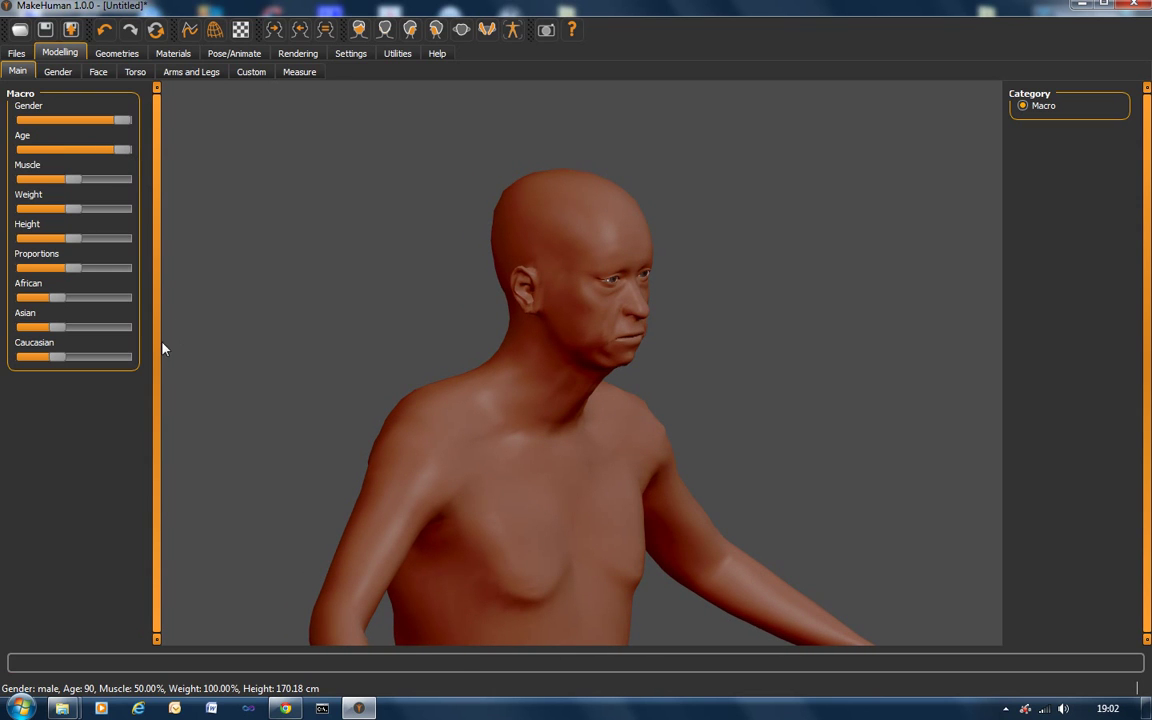
pyautogui.moveTo(72, 184); pyautogui.dragTo(22, 210)
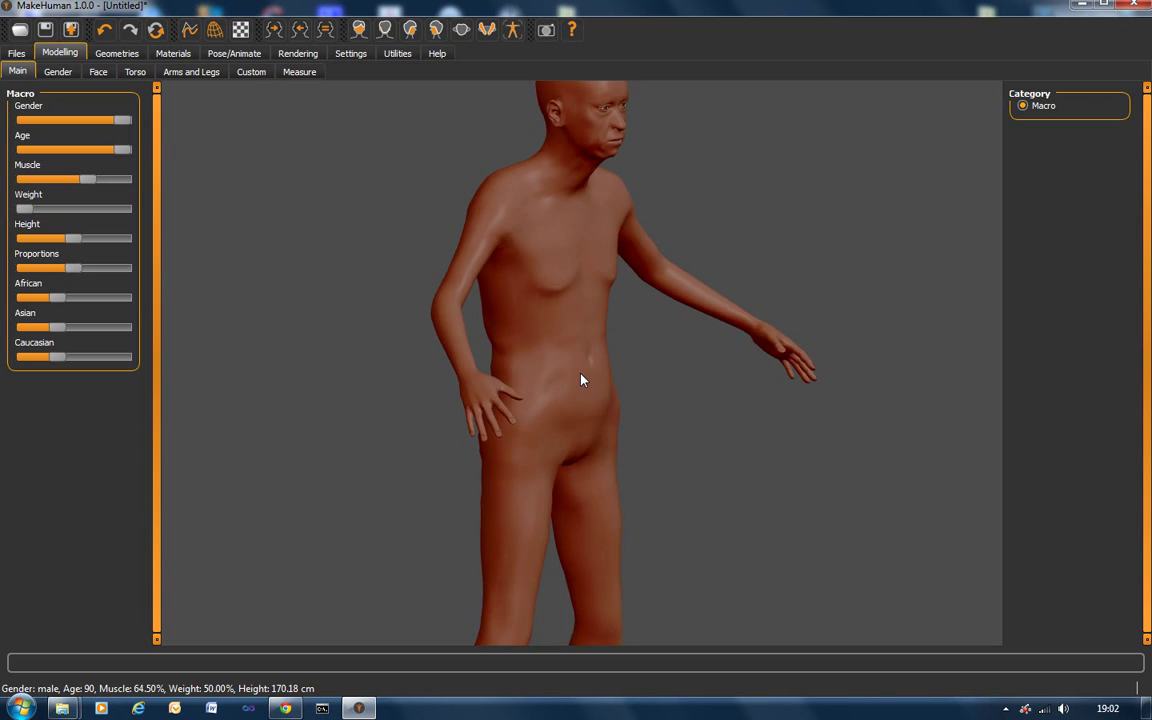
pyautogui.moveTo(57, 208); pyautogui.dragTo(149, 213)
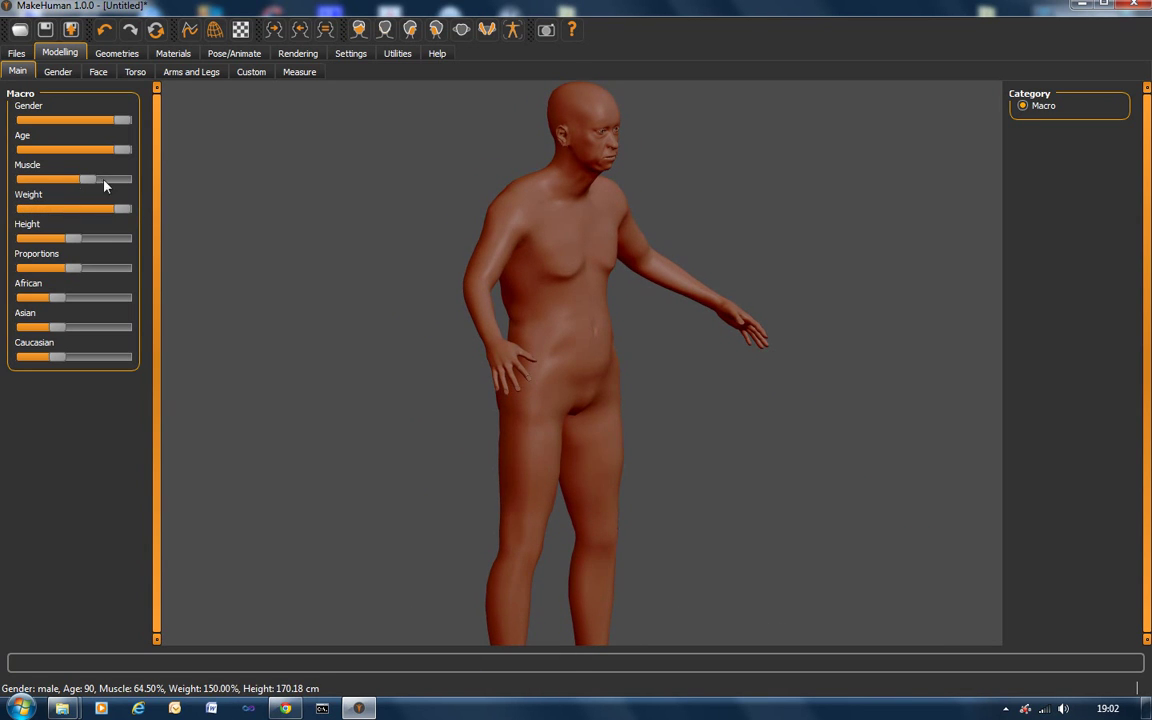
pyautogui.moveTo(73, 183); pyautogui.dragTo(35, 183)
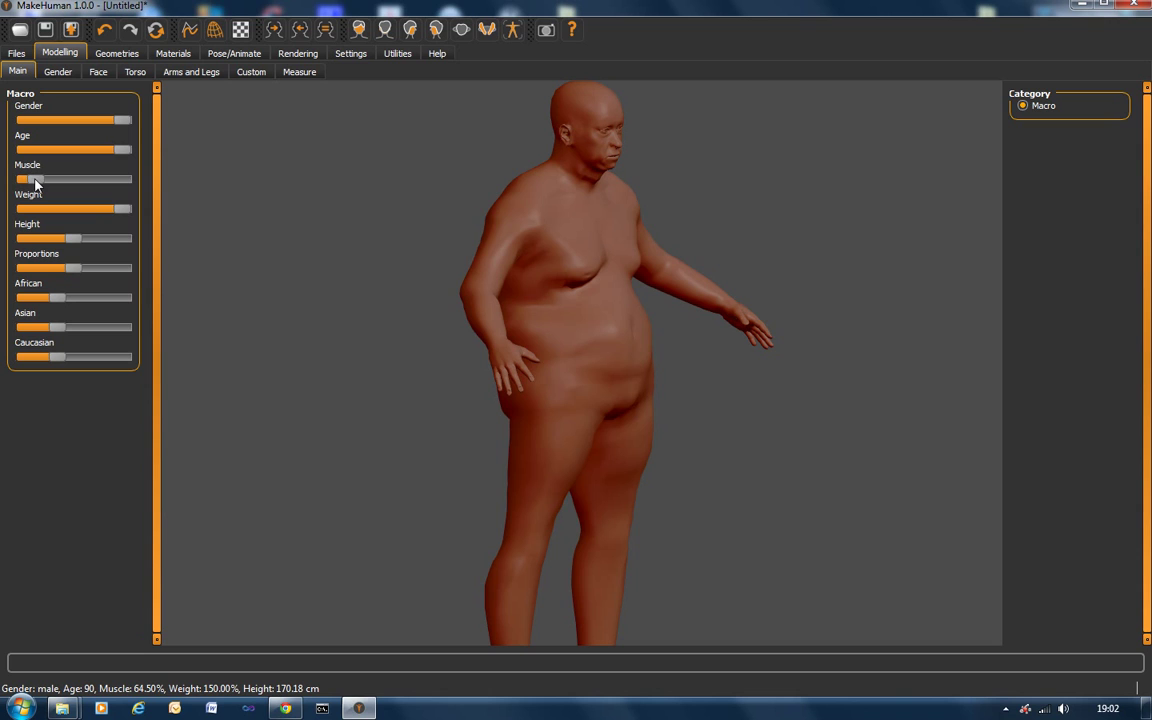
# - Try several Proportions values, settling on a lower setting
pyautogui.click(26, 270)
pyautogui.click(87, 270)
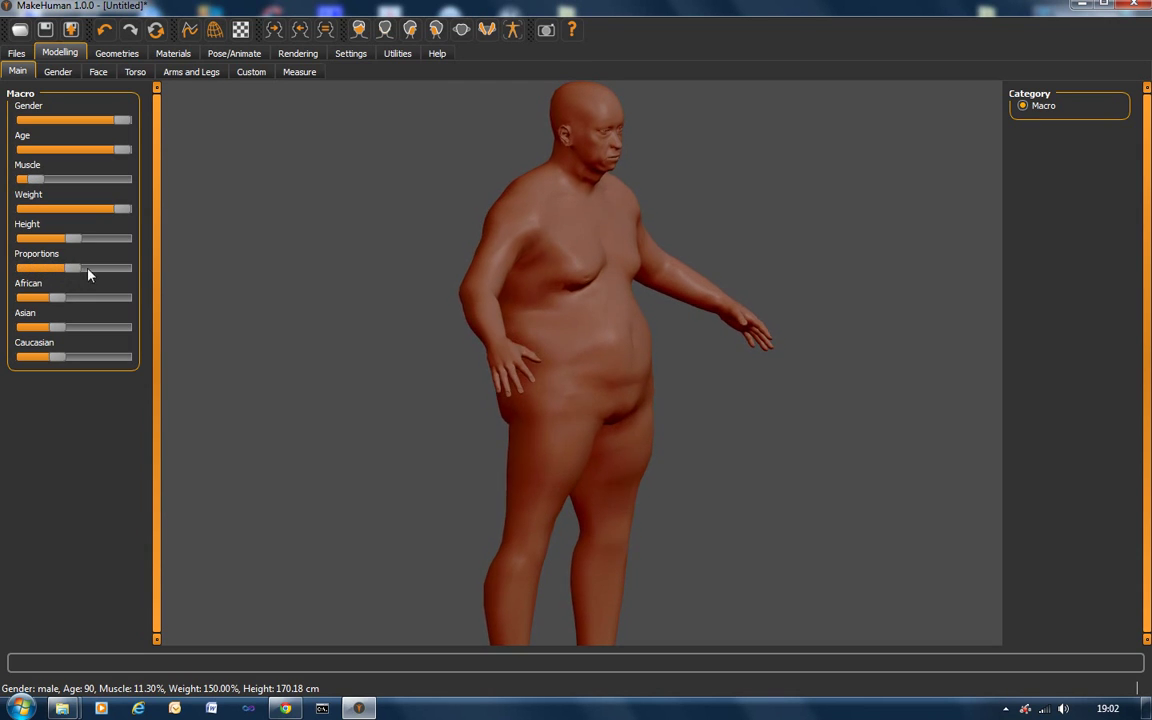
pyautogui.click(115, 269)
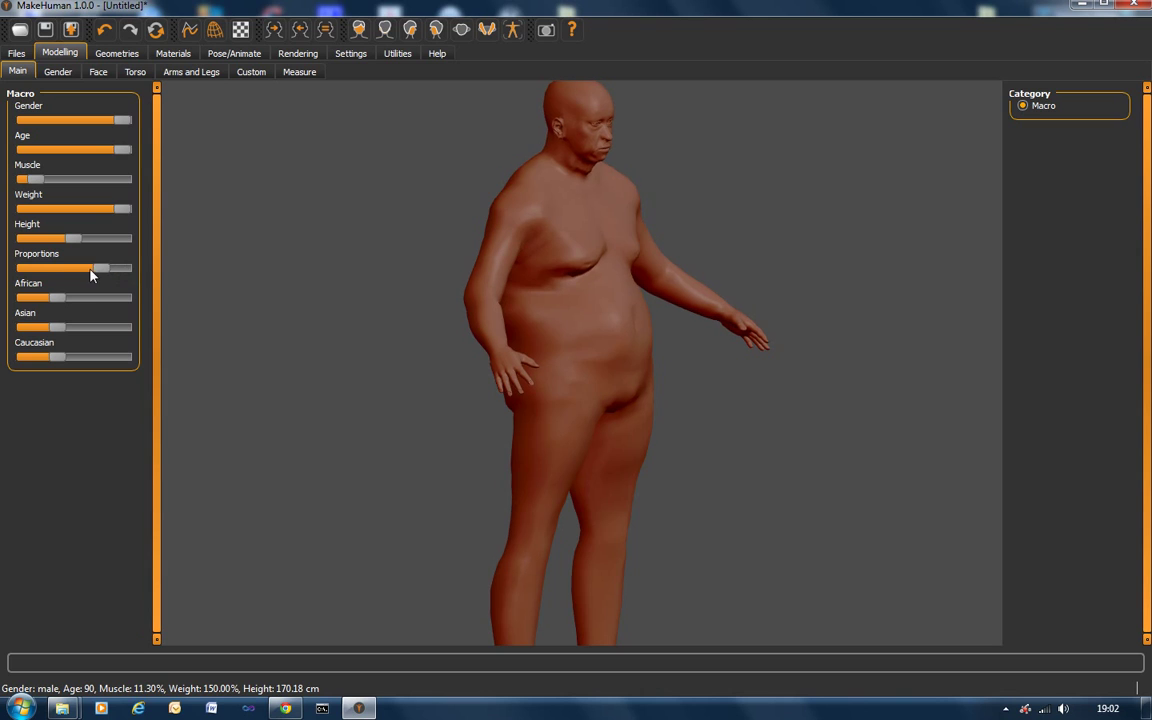
pyautogui.click(84, 270)
pyautogui.click(76, 270)
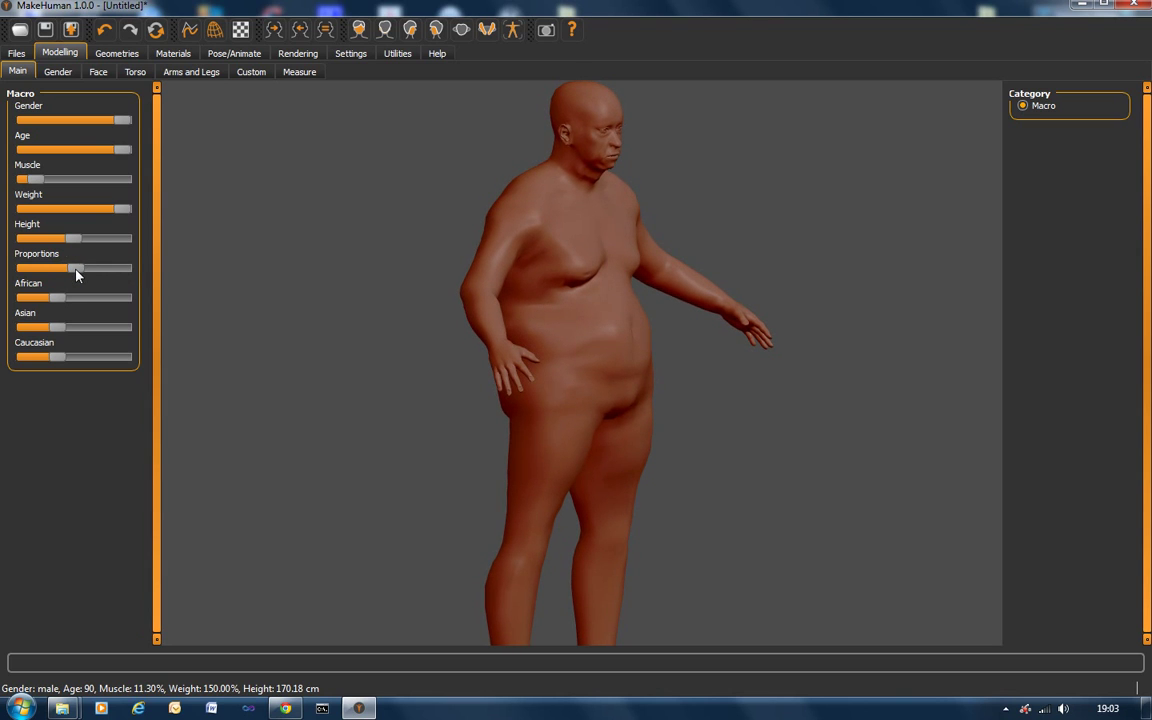
pyautogui.moveTo(77, 270); pyautogui.dragTo(56, 270)
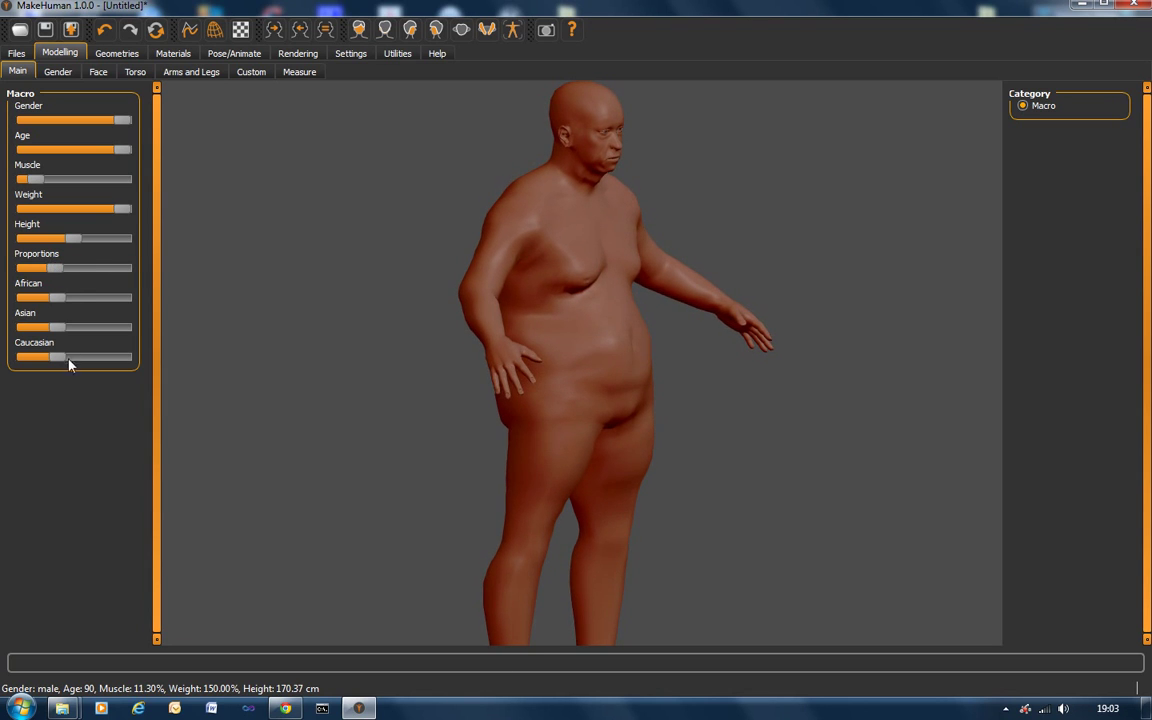
# - Lower the Asian share, raise Caucasian, and rotate the figure to a side view
pyautogui.moveTo(56, 328); pyautogui.dragTo(36, 330)
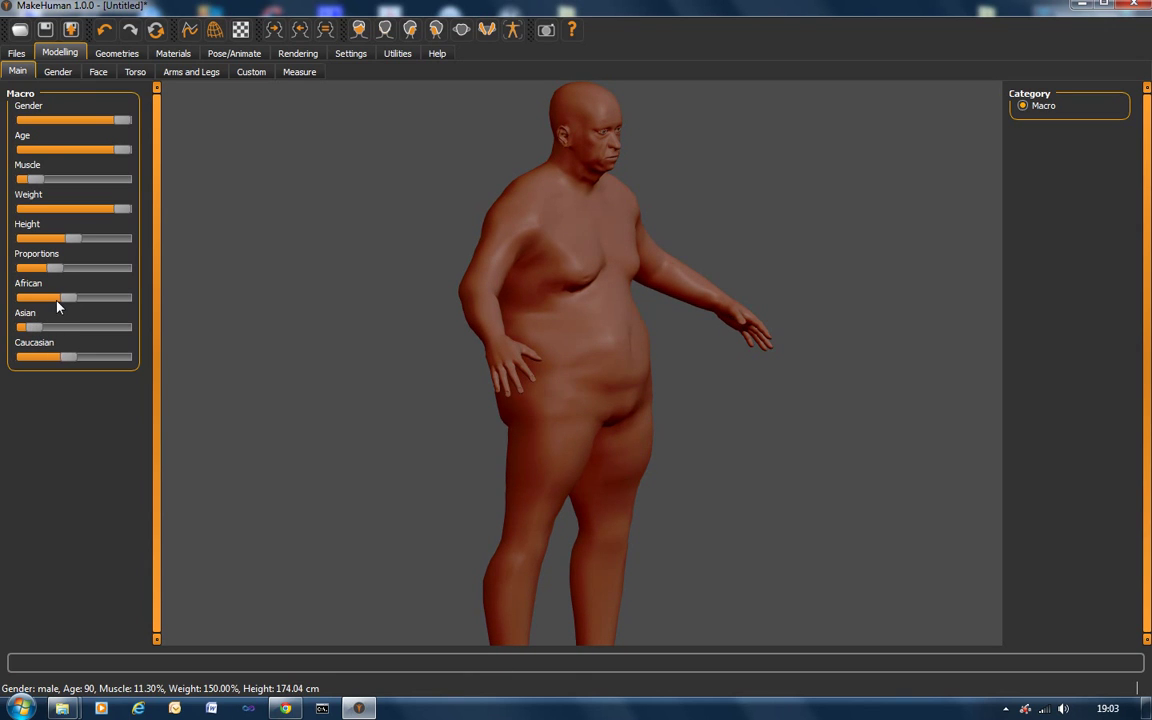
pyautogui.moveTo(67, 361); pyautogui.dragTo(110, 360)
pyautogui.moveTo(591, 411); pyautogui.dragTo(645, 390)
pyautogui.scroll(-3, 645, 390)
pyautogui.scroll(8, 645, 390)
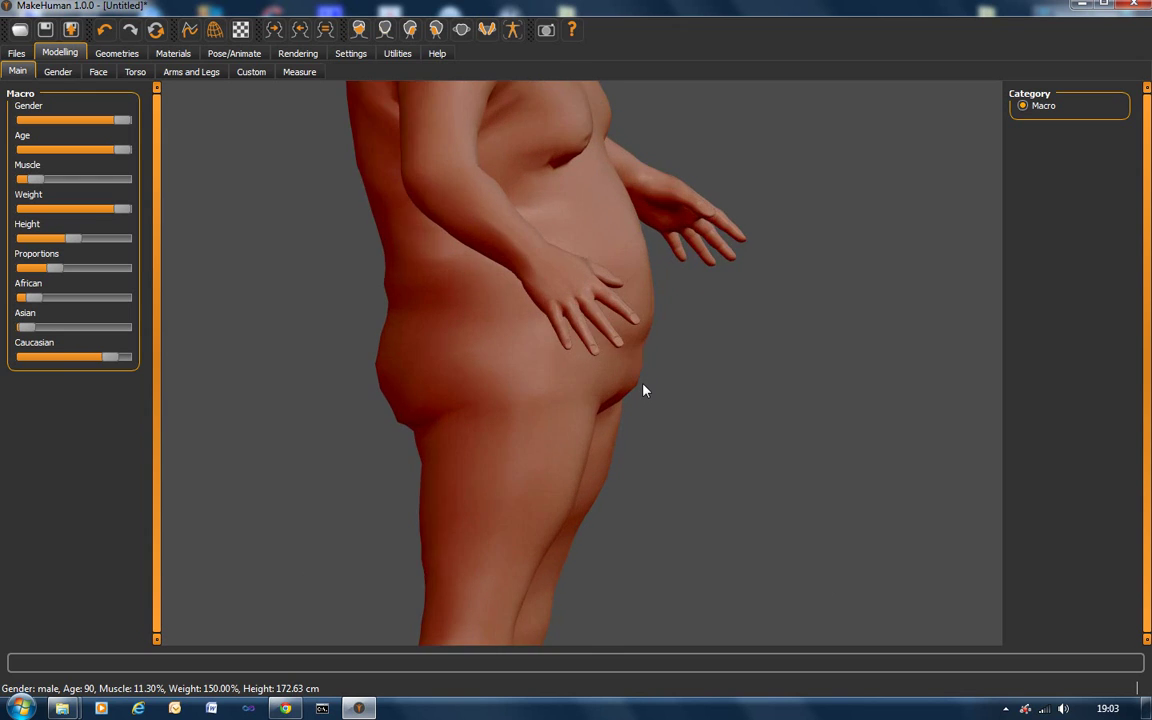
pyautogui.scroll(-4, 646, 392)
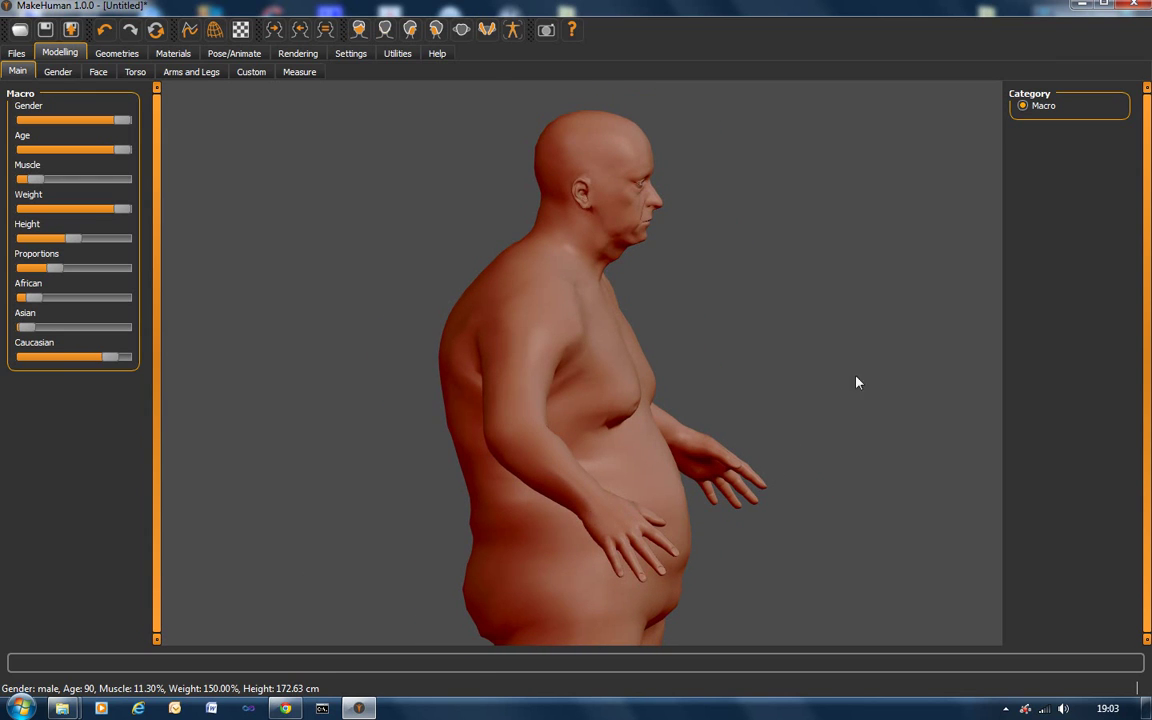
# - Open the Gender chest settings, try breast size and firmness, and face the figure front
pyautogui.click(62, 72)
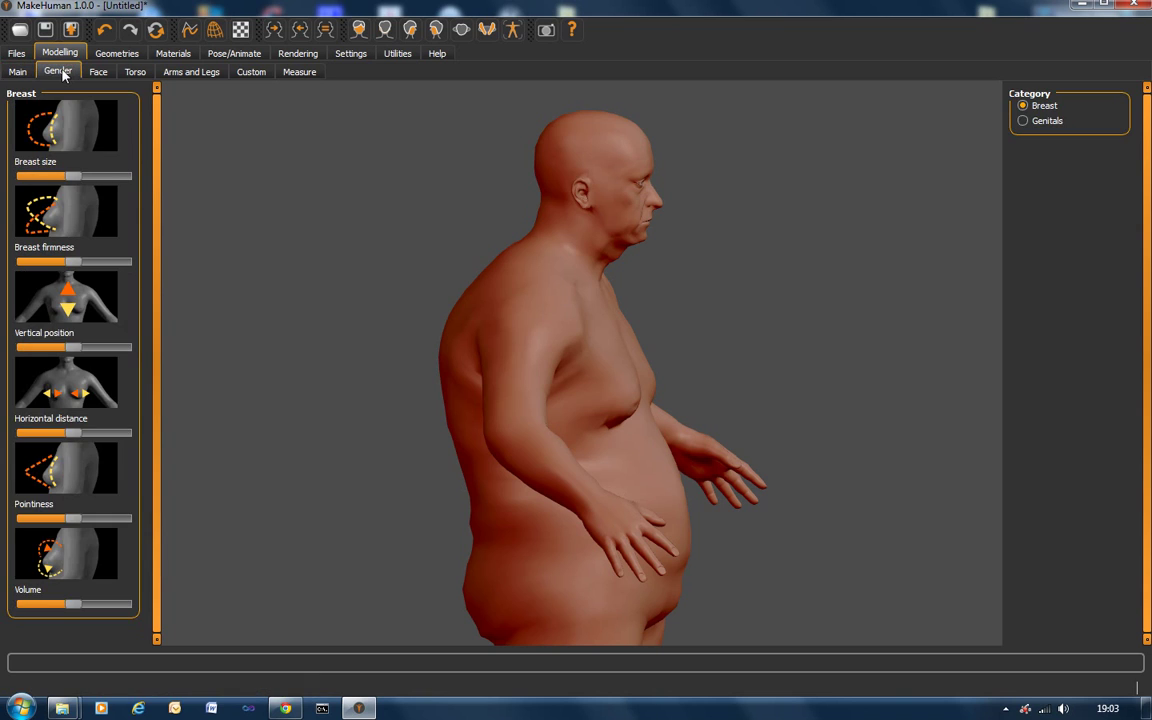
pyautogui.scroll(-5, 72, 183)
pyautogui.scroll(-3, 77, 185)
pyautogui.moveTo(98, 260); pyautogui.dragTo(74, 261)
pyautogui.moveTo(388, 342); pyautogui.dragTo(353, 349, button='middle')
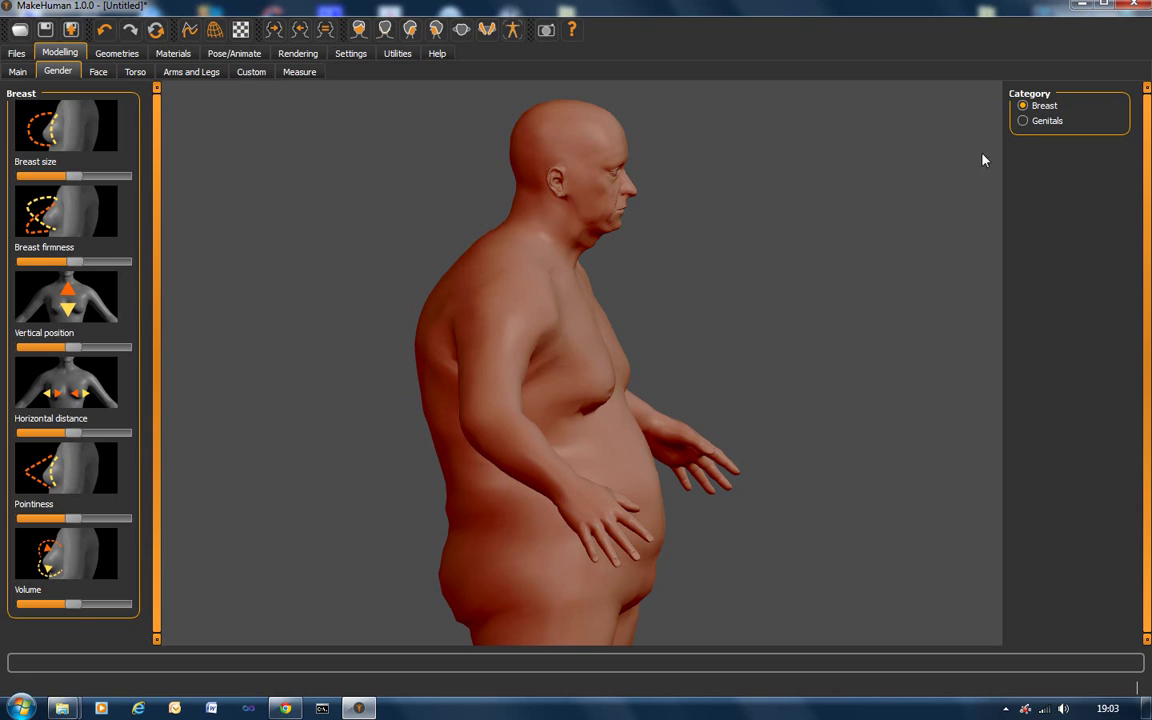
pyautogui.moveTo(729, 342); pyautogui.dragTo(680, 342)
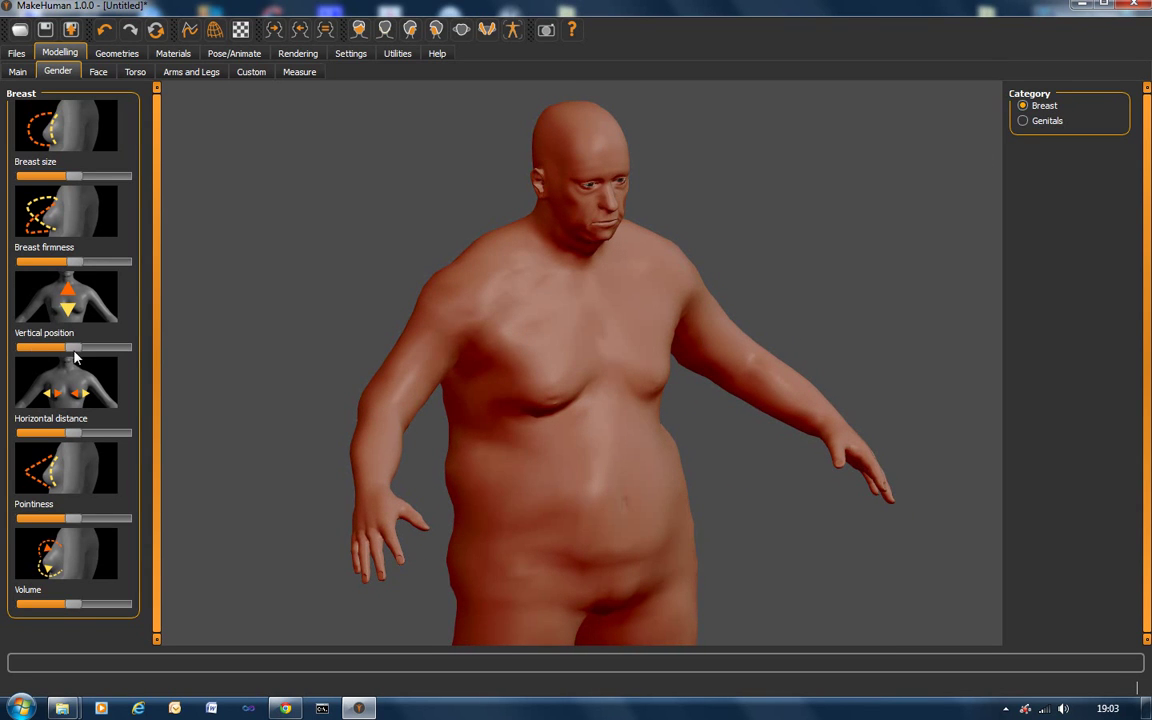
# - Lower chest vertical position, widen horizontal distance, minimize Pointiness, raise Volume near maximum
pyautogui.moveTo(70, 353); pyautogui.dragTo(47, 350)
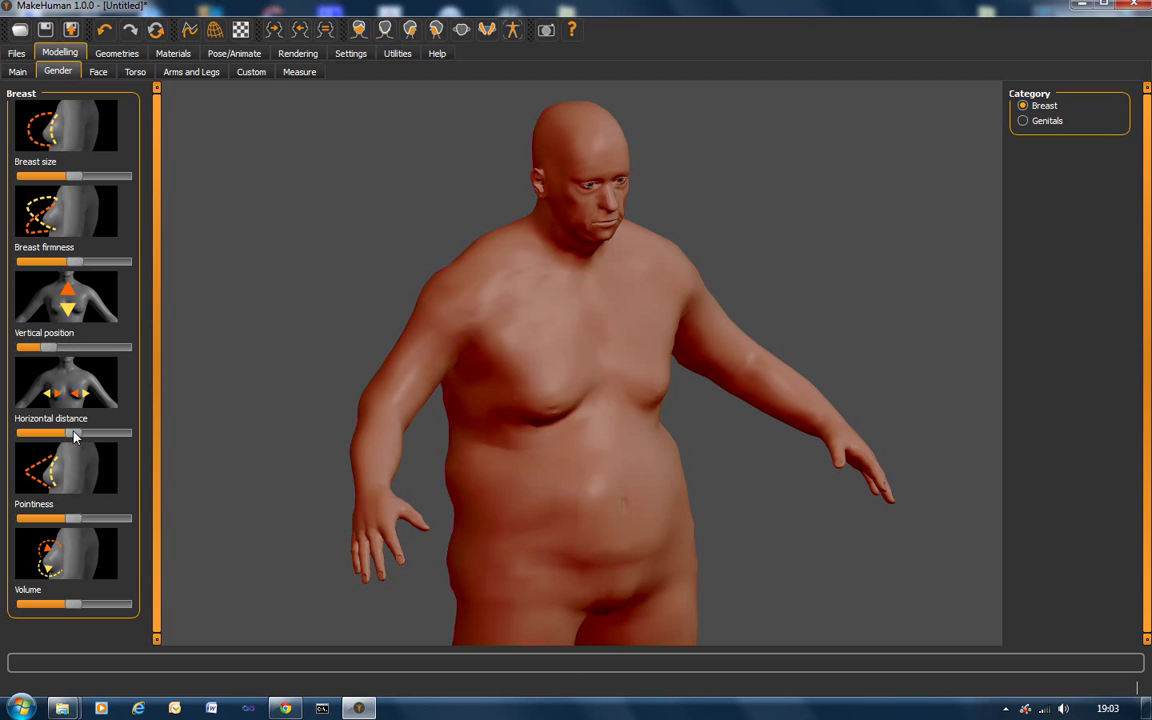
pyautogui.moveTo(73, 433)
pyautogui.mouseDown()
pyautogui.moveTo(107, 432)
pyautogui.moveTo(84, 438)
pyautogui.mouseUp()
pyautogui.moveTo(70, 526); pyautogui.dragTo(20, 527)
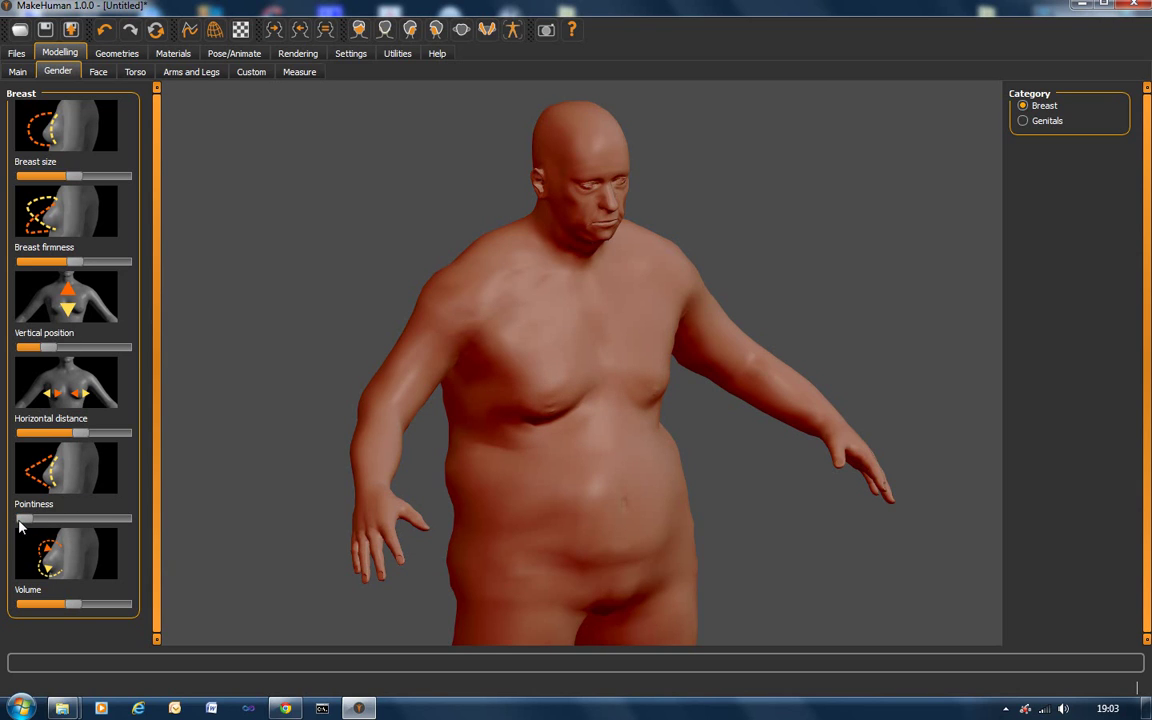
pyautogui.moveTo(77, 606); pyautogui.dragTo(106, 604)
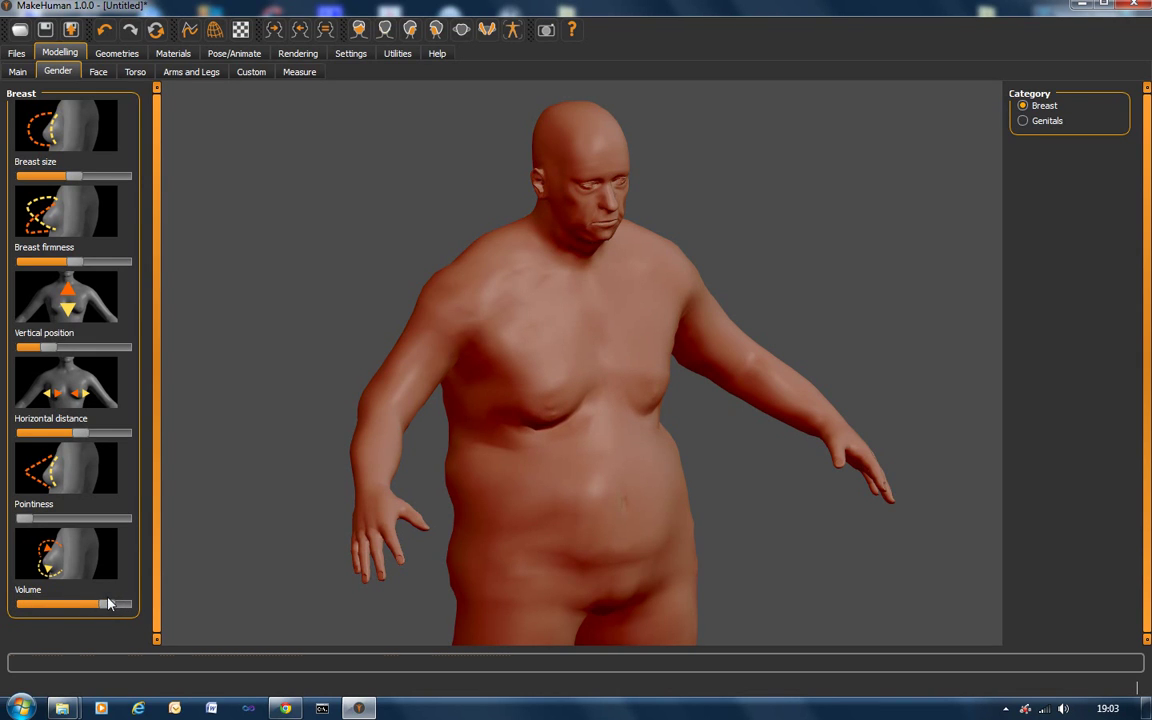
# - In Face settings, make the head older, reduce its angle, and add slight Oval shape
pyautogui.click(101, 73)
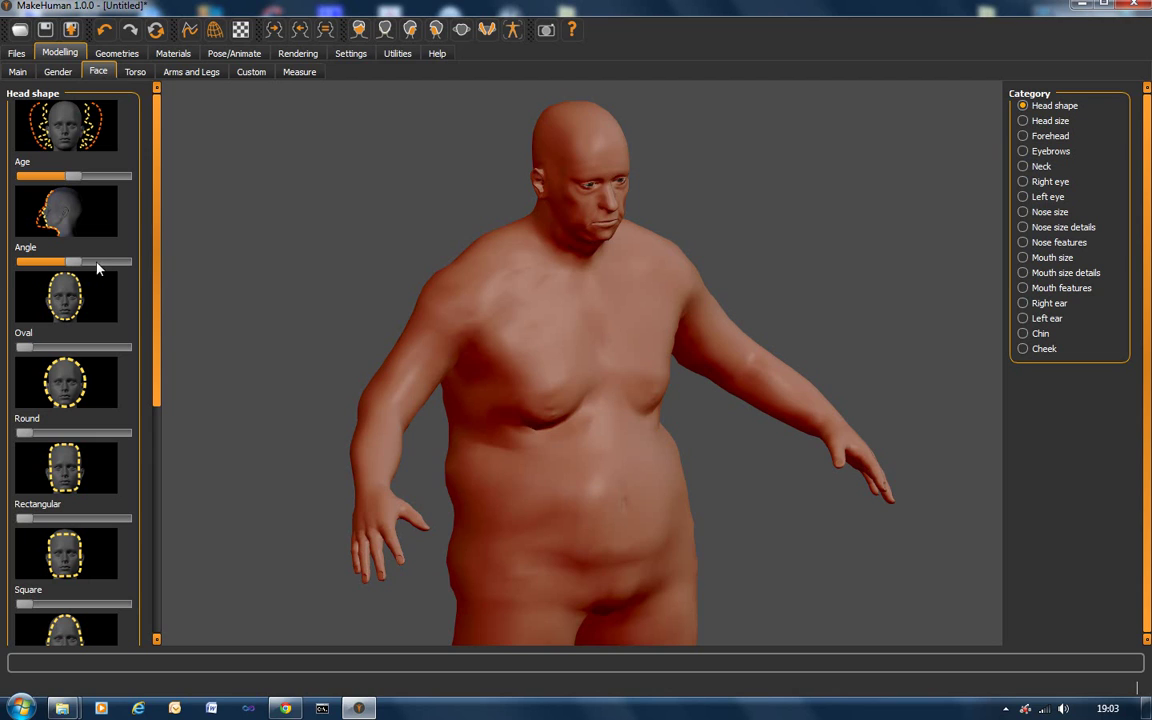
pyautogui.moveTo(76, 267)
pyautogui.mouseDown()
pyautogui.moveTo(50, 265)
pyautogui.moveTo(63, 264)
pyautogui.mouseUp()
pyautogui.moveTo(72, 177); pyautogui.dragTo(111, 179)
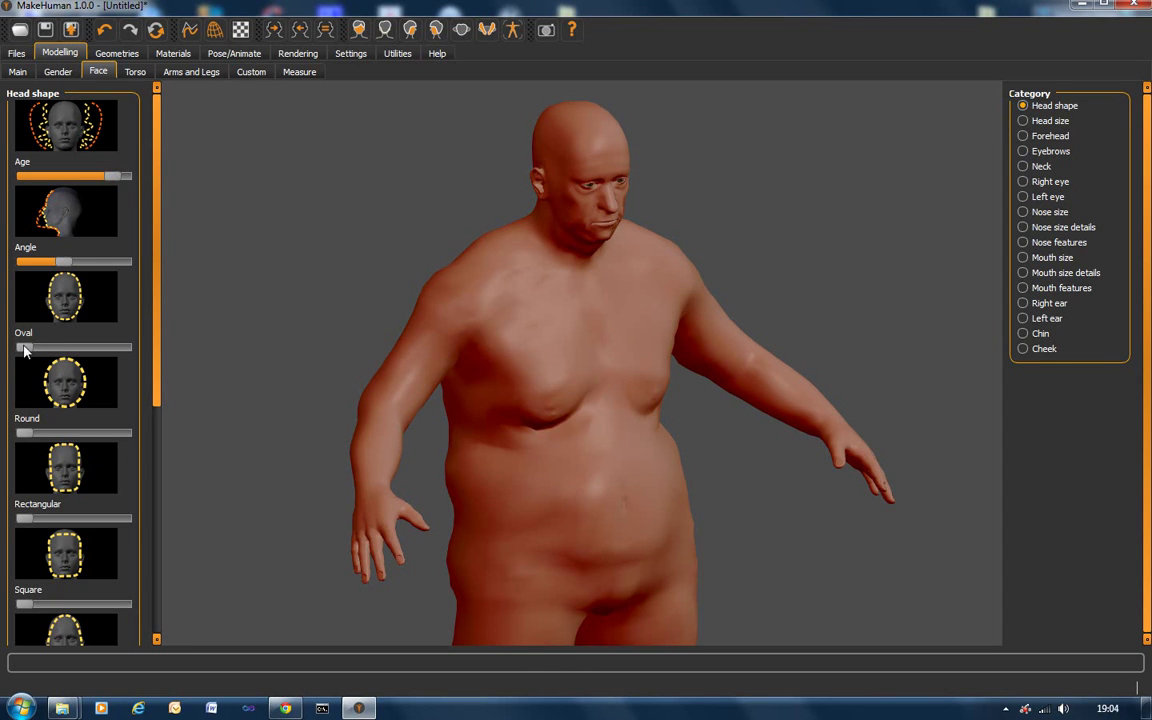
pyautogui.moveTo(24, 350); pyautogui.dragTo(43, 349)
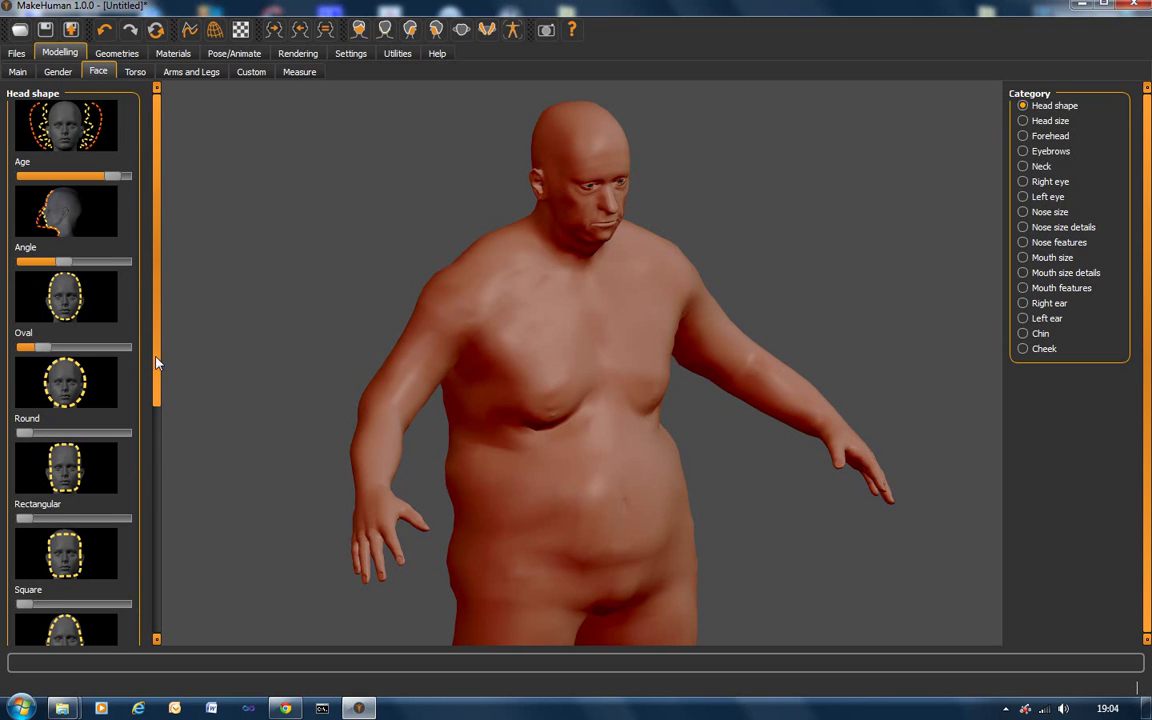
pyautogui.moveTo(156, 363); pyautogui.dragTo(222, 460)
# - View the head in profile and add Invertedtriangular head shape at about half strength
pyautogui.moveTo(528, 487); pyautogui.dragTo(573, 433, button='middle')
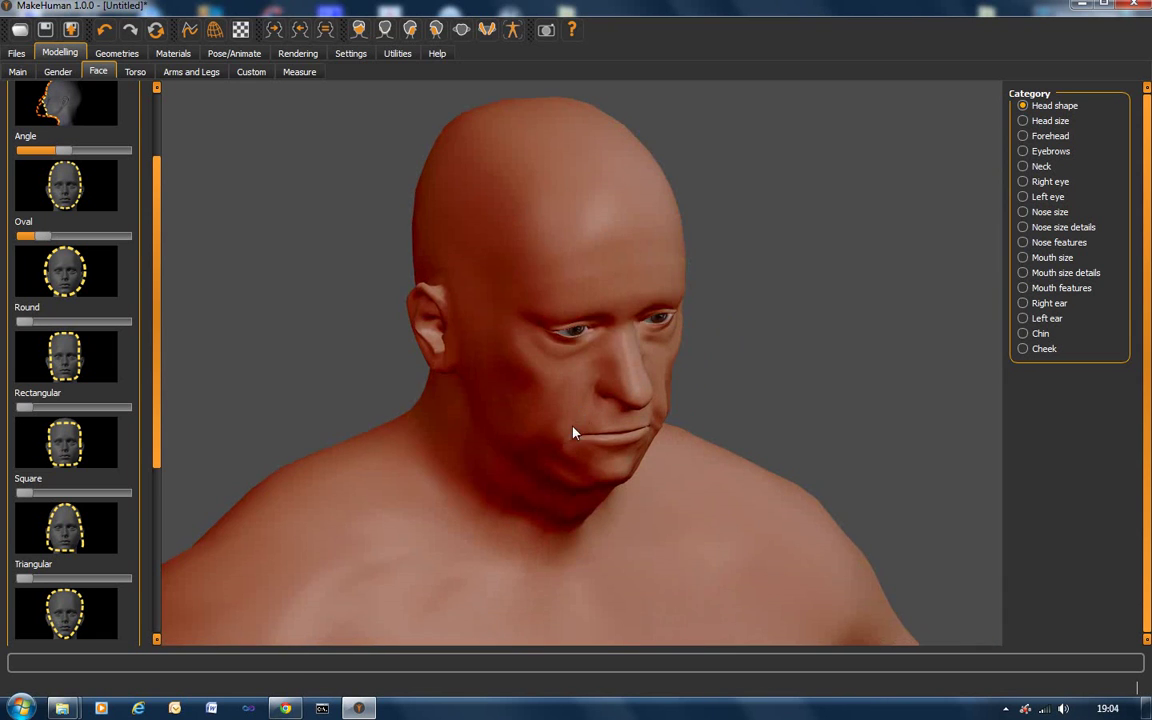
pyautogui.moveTo(573, 433); pyautogui.dragTo(617, 426)
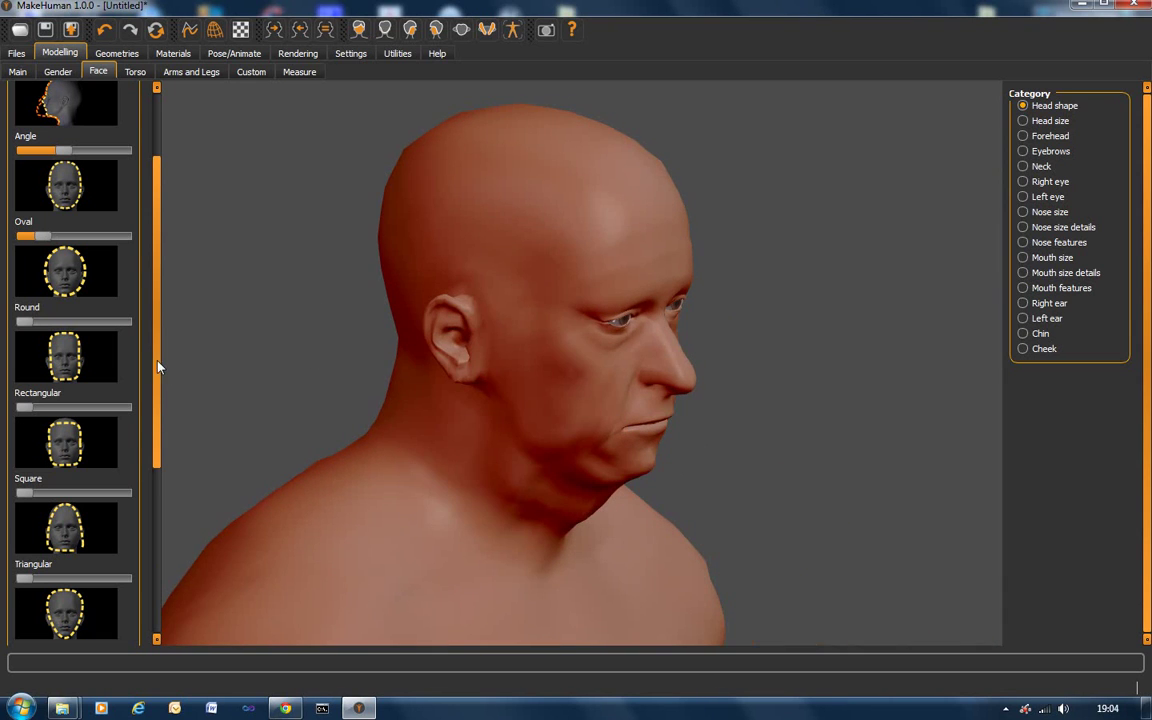
pyautogui.scroll(-3, 160, 390)
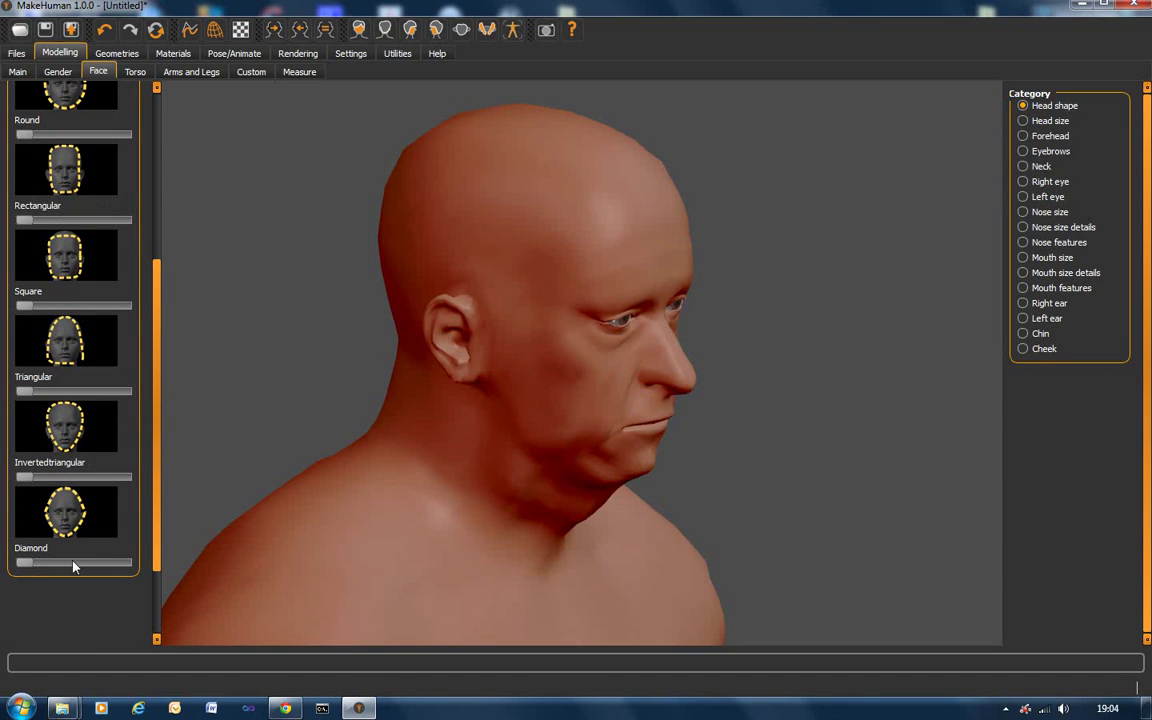
pyautogui.moveTo(25, 478); pyautogui.dragTo(63, 484)
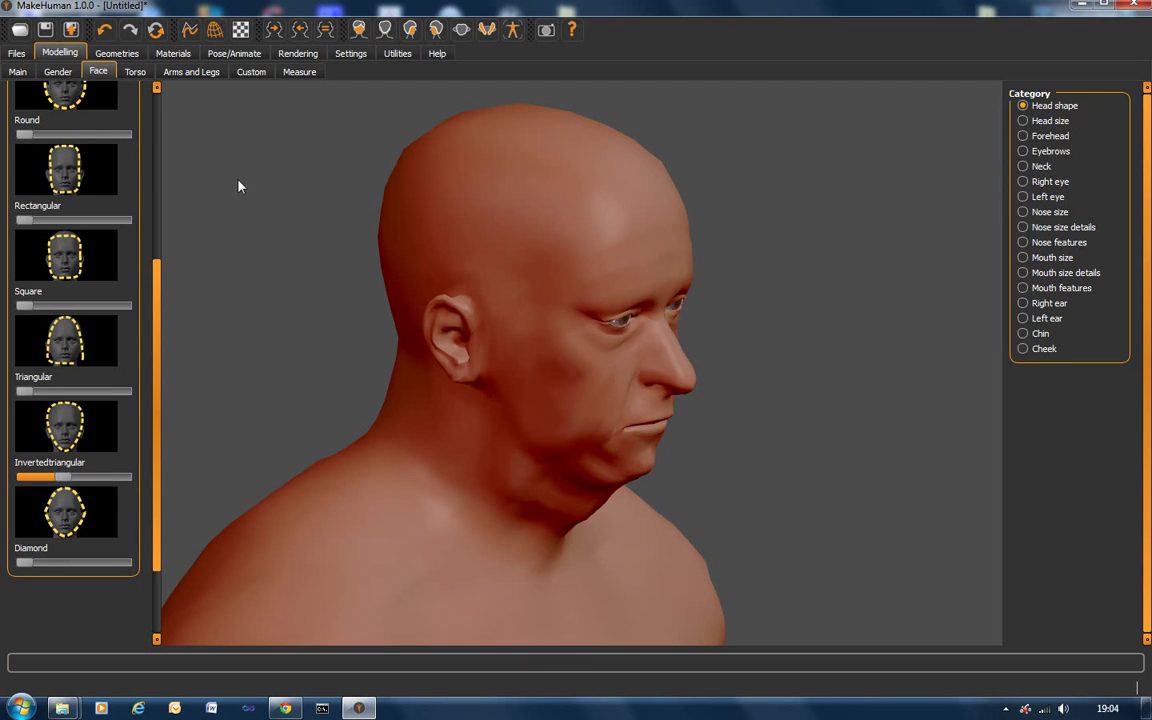
pyautogui.click(135, 72)
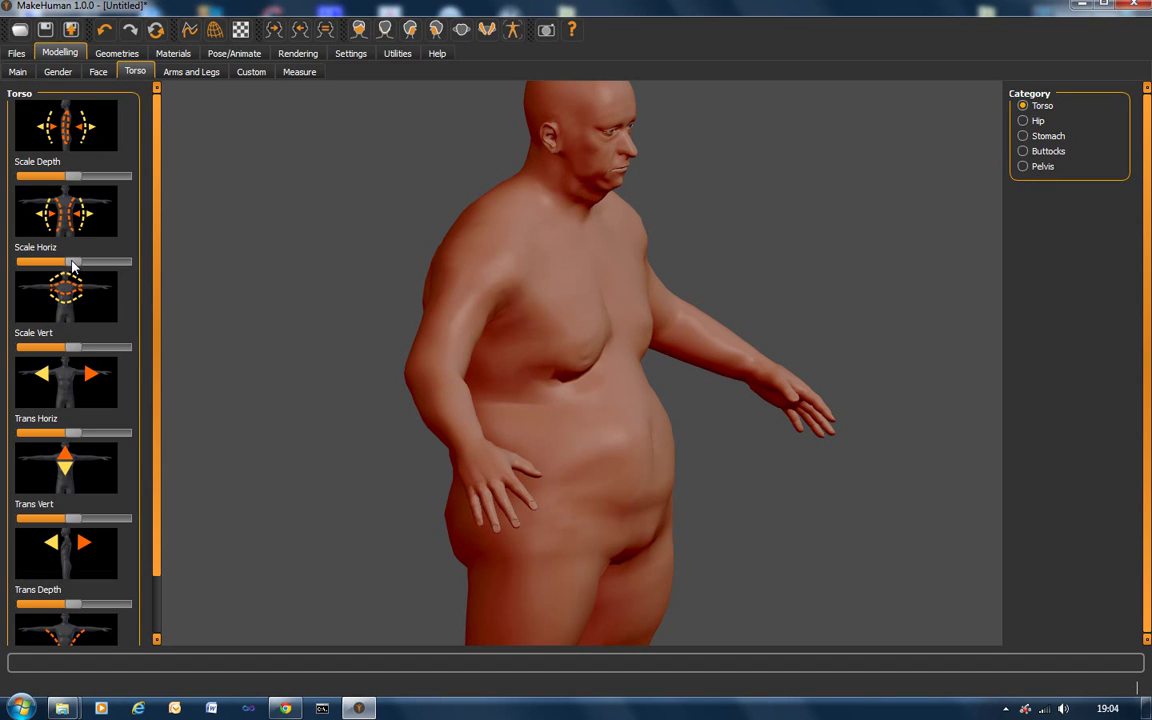
# - Widen the torso slightly with Scale Horiz, then switch to the Arms and Legs settings
pyautogui.moveTo(70, 265)
pyautogui.mouseDown()
pyautogui.moveTo(84, 263)
pyautogui.moveTo(72, 270)
pyautogui.mouseUp()
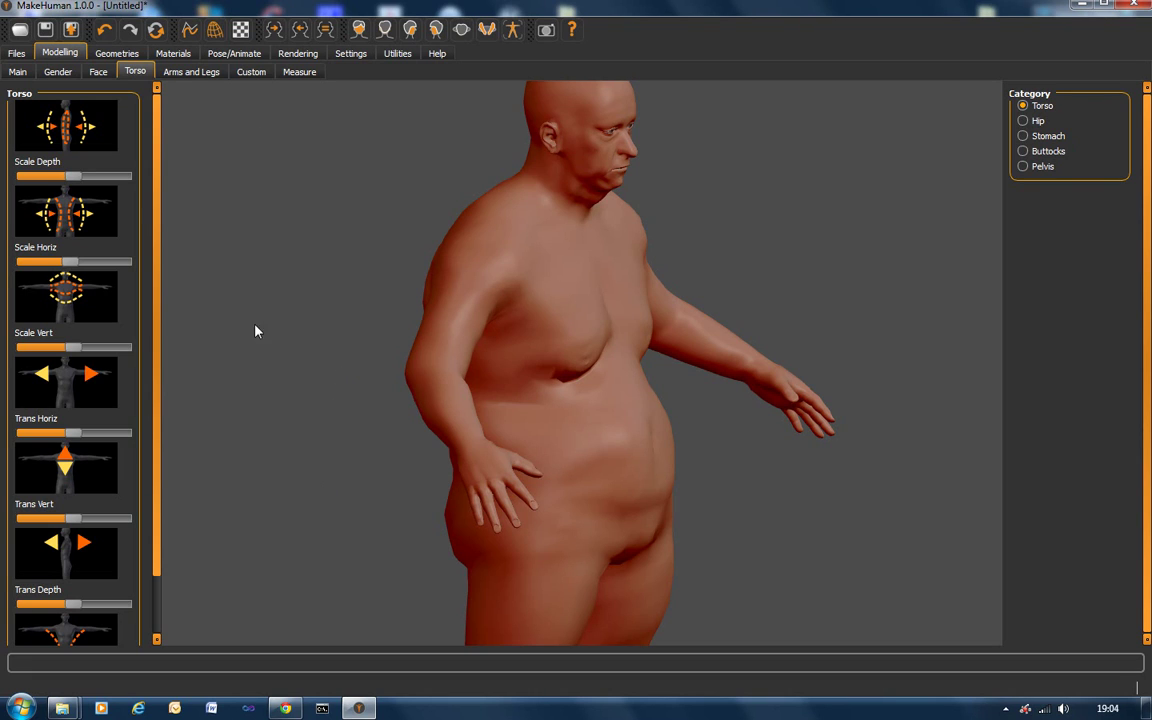
pyautogui.click(195, 74)
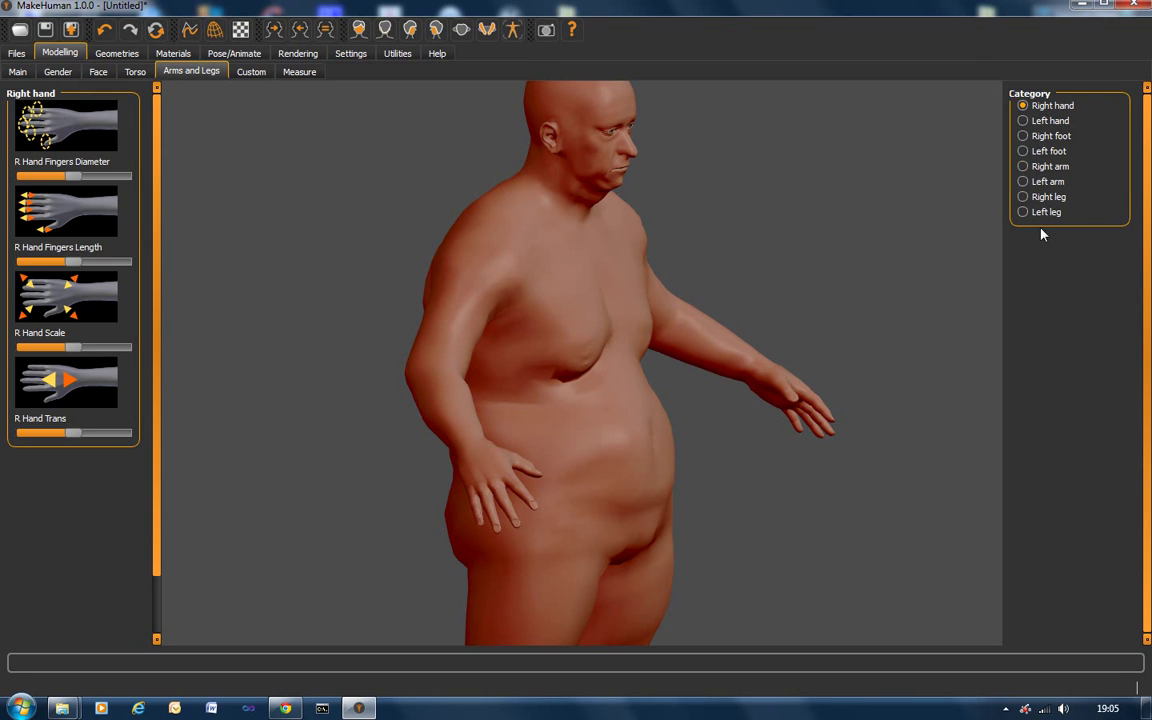
# - Browse the Clothes library and dress the figure in jeans01
pyautogui.click(112, 53)
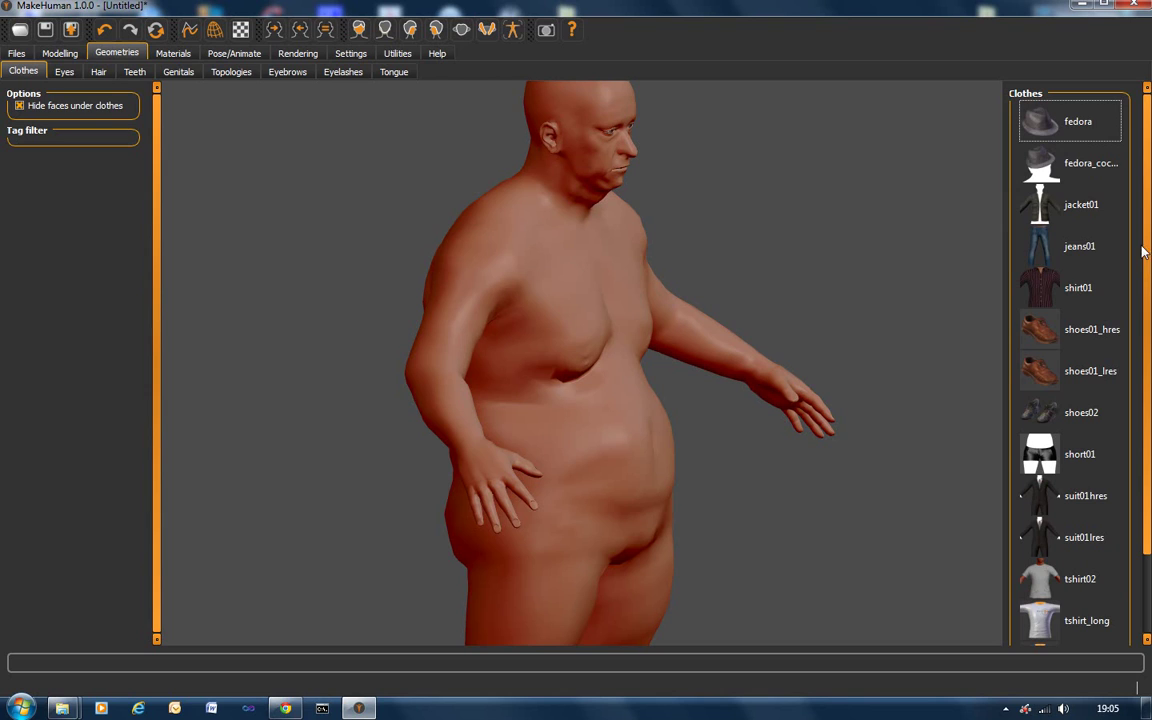
pyautogui.scroll(-2, 1122, 312)
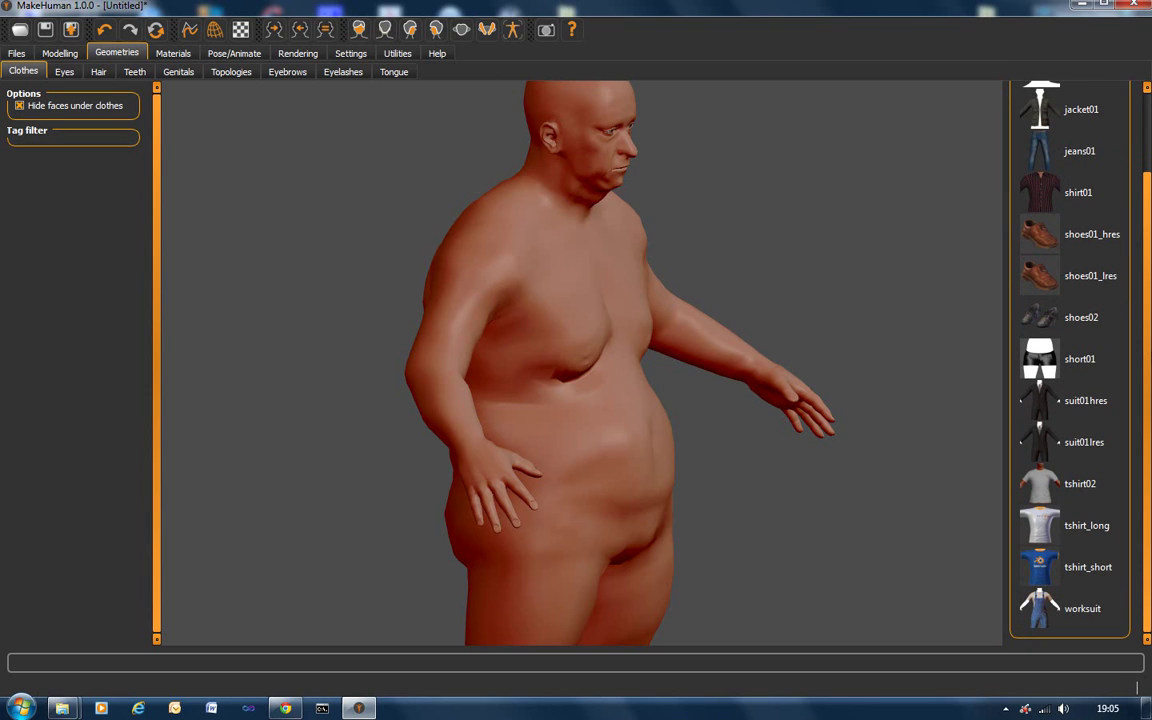
pyautogui.scroll(2, 1070, 360)
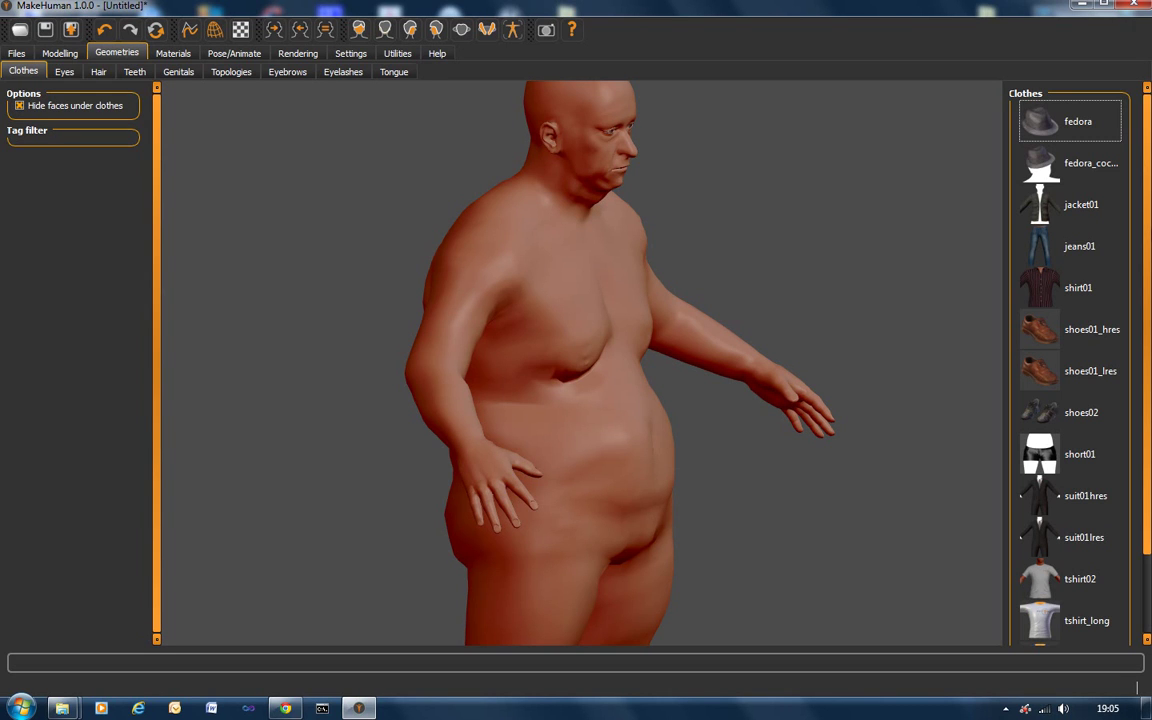
pyautogui.scroll(-5, 751, 272)
pyautogui.scroll(3, 751, 272)
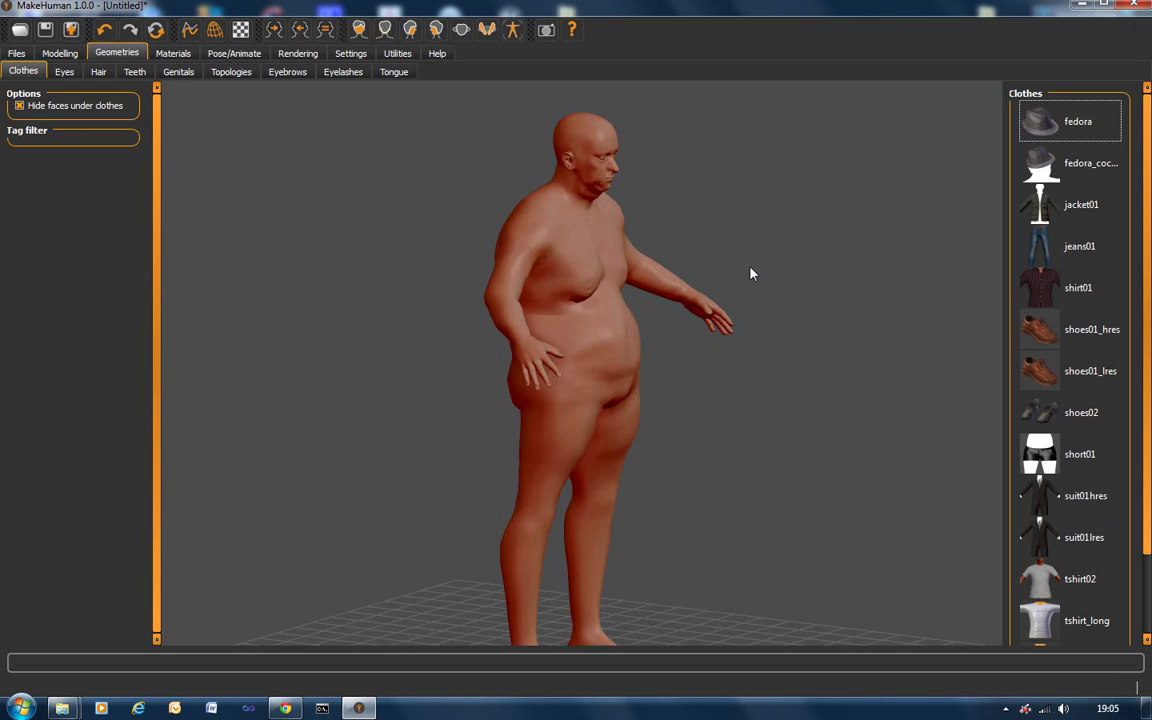
pyautogui.scroll(-2, 751, 272)
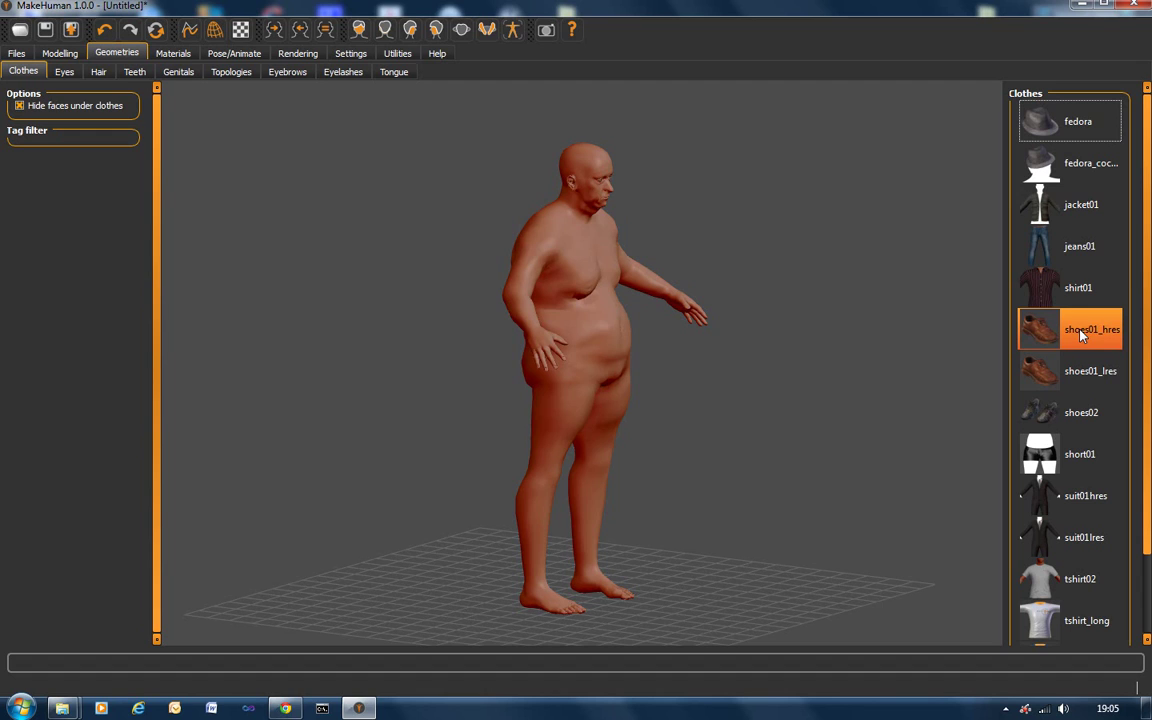
pyautogui.click(1077, 257)
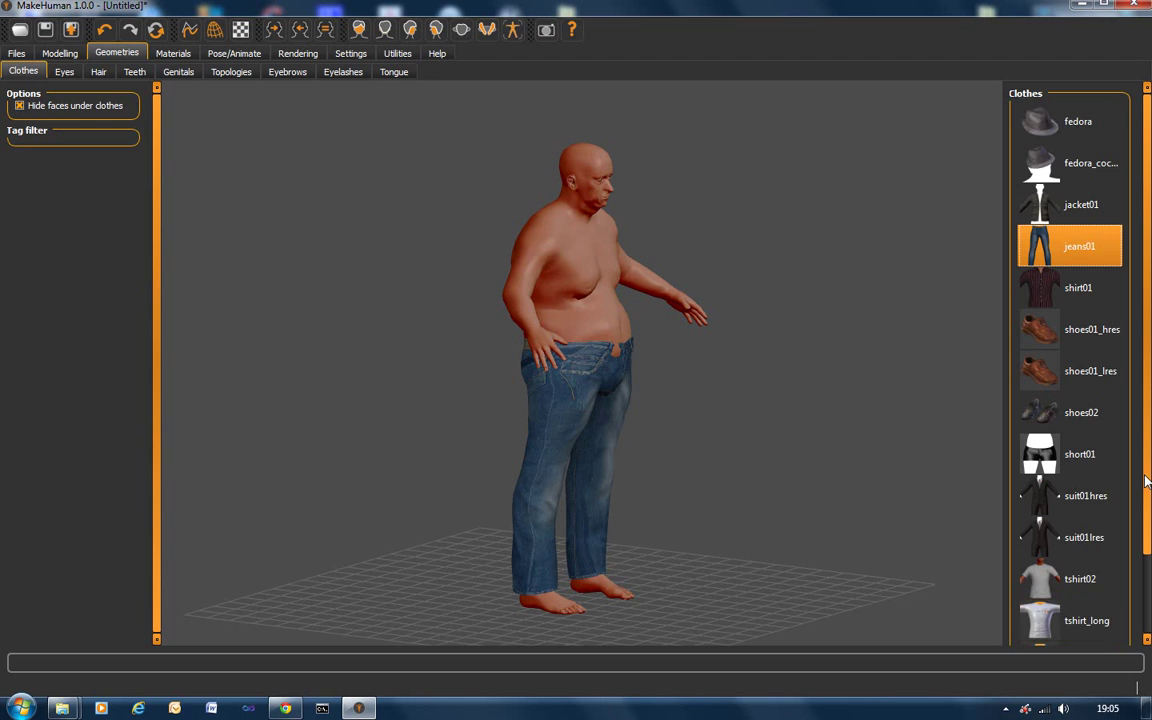
# - Add the blue tshirt_short and turn the figure to check the outfit
pyautogui.scroll(-2, 1147, 481)
pyautogui.click(1087, 567)
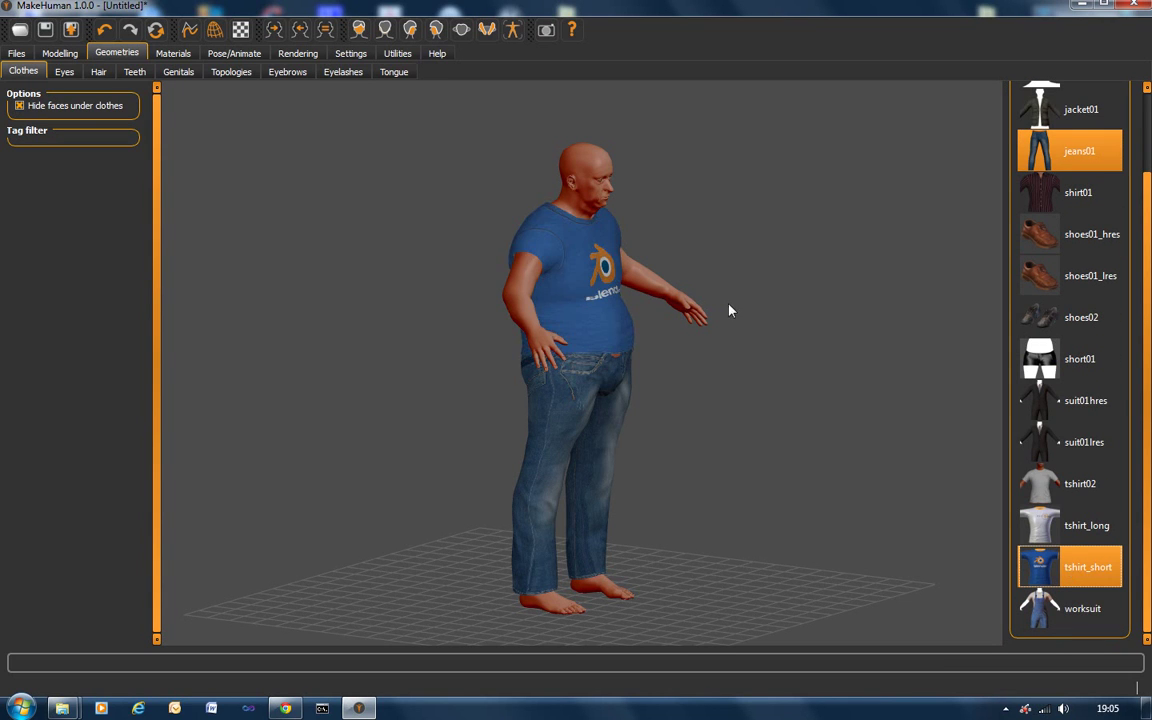
pyautogui.moveTo(729, 311); pyautogui.dragTo(692, 311)
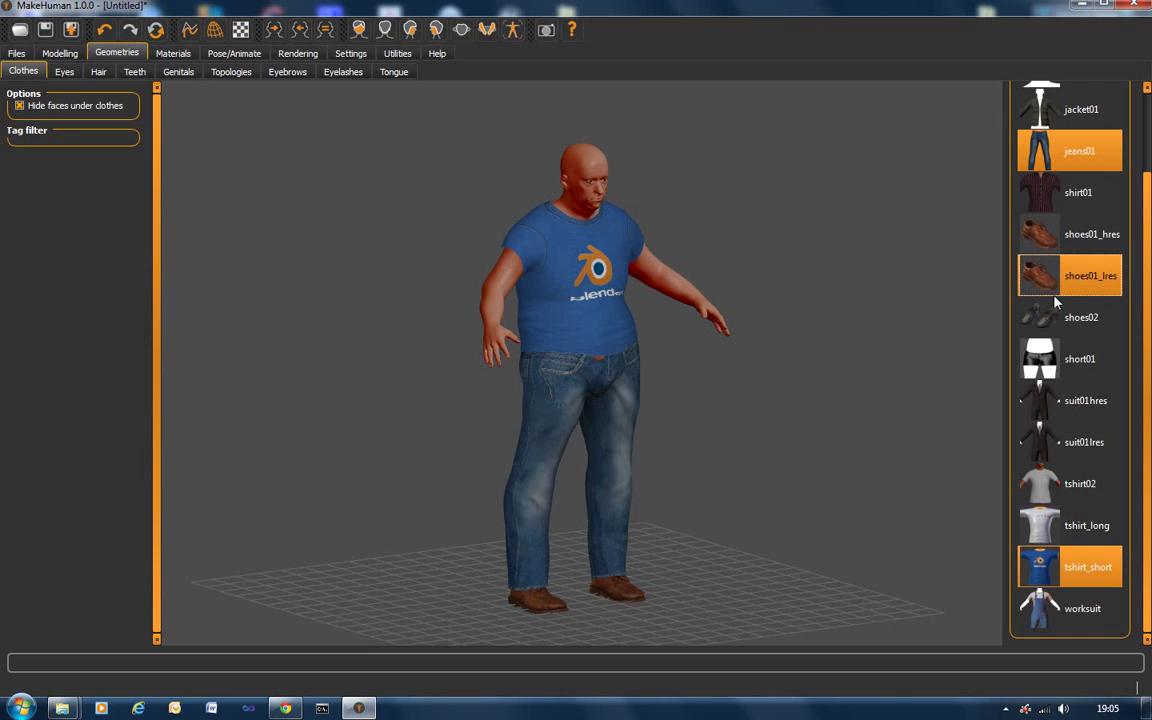
pyautogui.moveTo(656, 532)
pyautogui.mouseDown()
pyautogui.moveTo(707, 527)
pyautogui.moveTo(678, 532)
pyautogui.mouseUp()
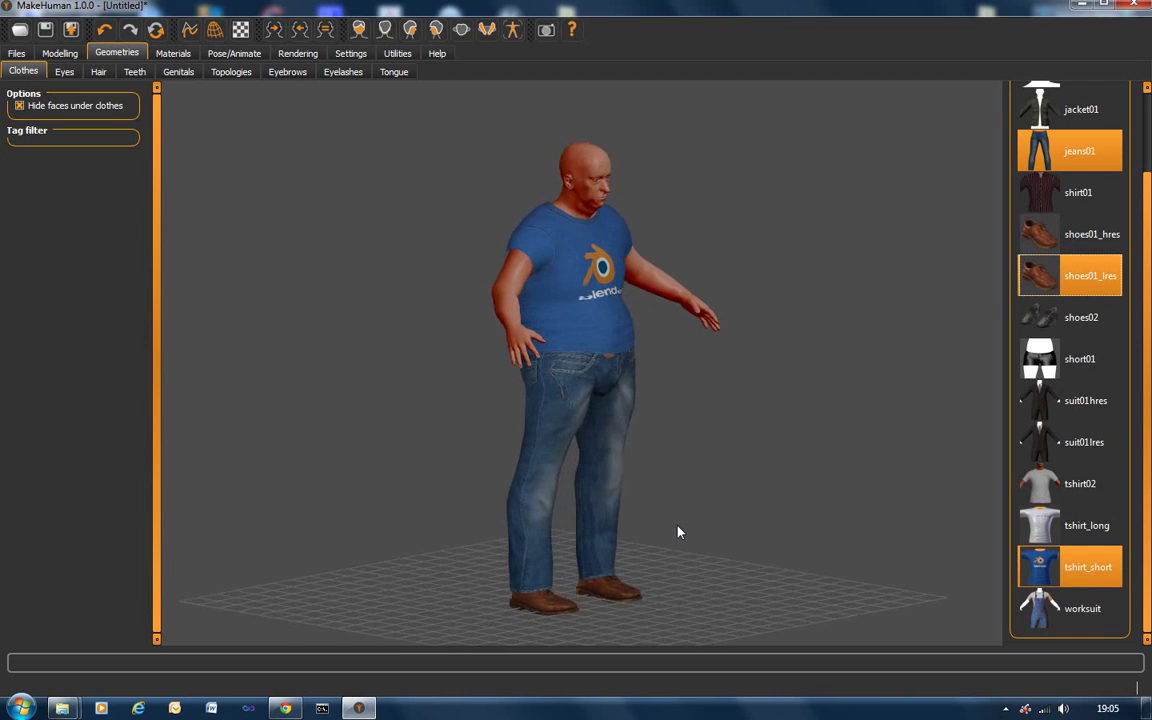
pyautogui.scroll(-2, 678, 532)
pyautogui.scroll(6, 678, 532)
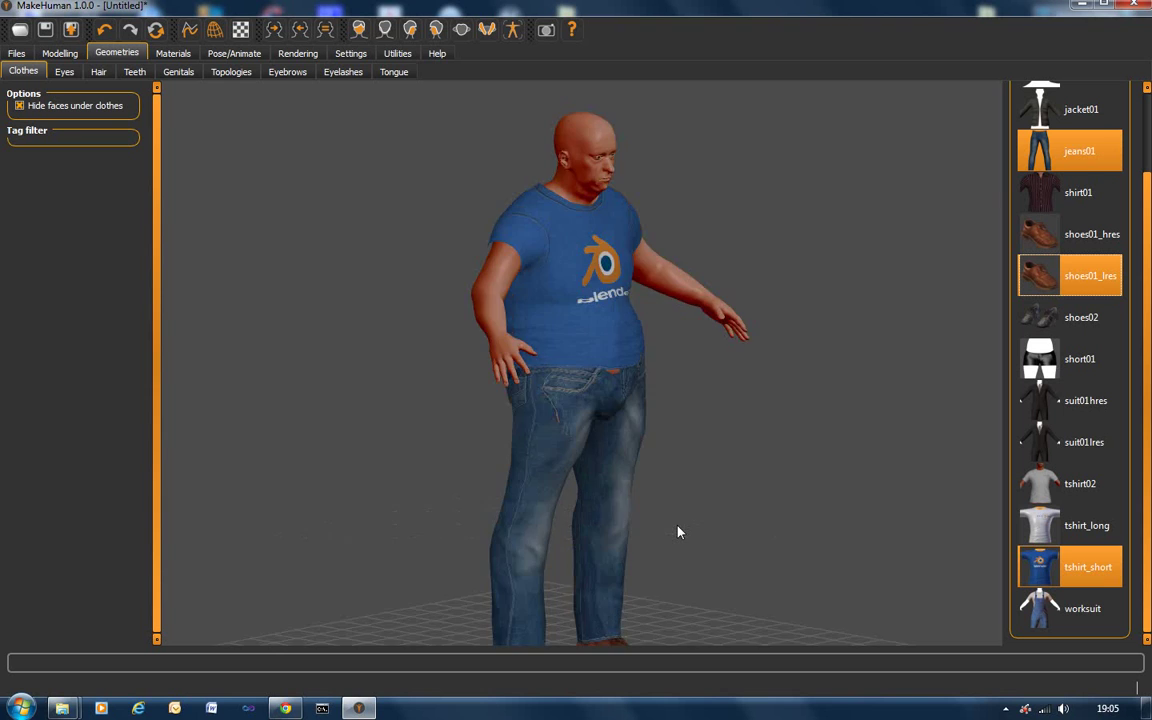
pyautogui.scroll(5, 678, 532)
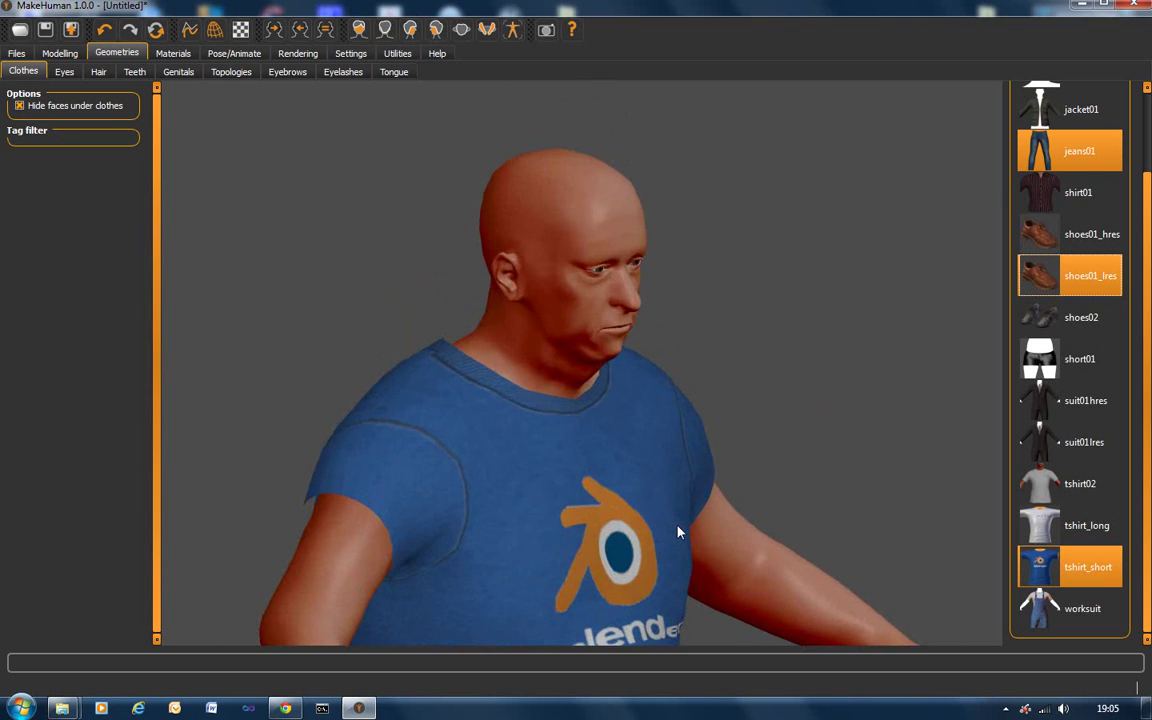
pyautogui.scroll(-8, 678, 532)
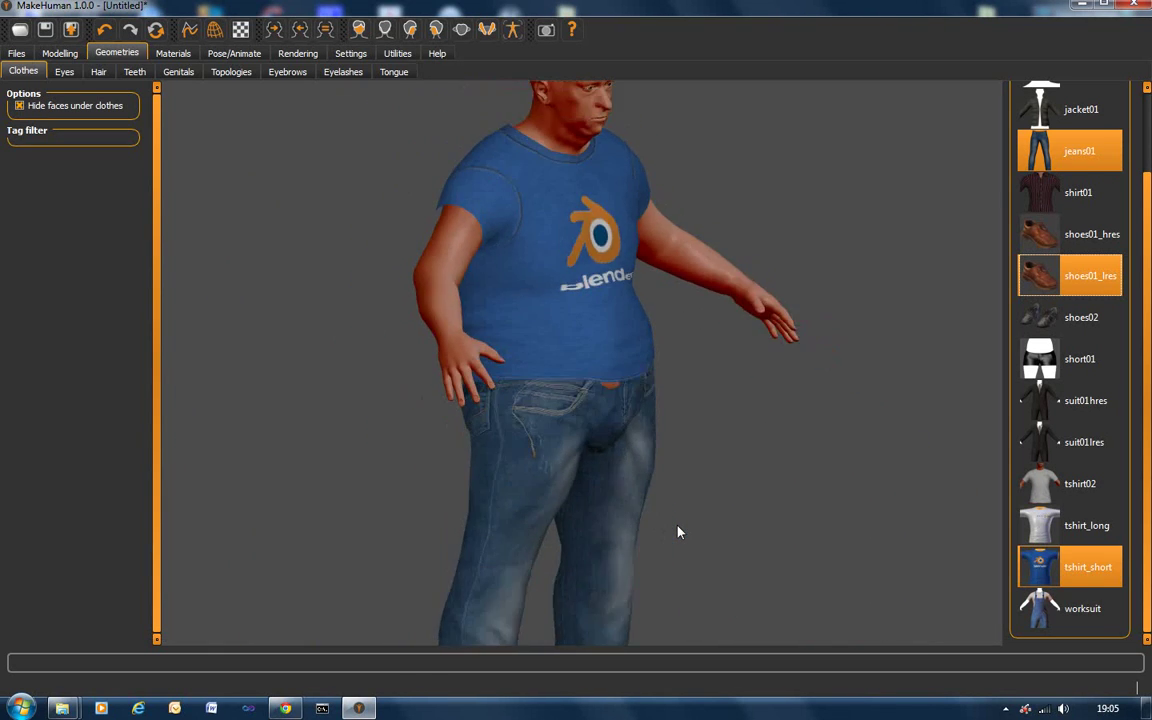
pyautogui.scroll(3, 678, 532)
pyautogui.scroll(-2, 678, 532)
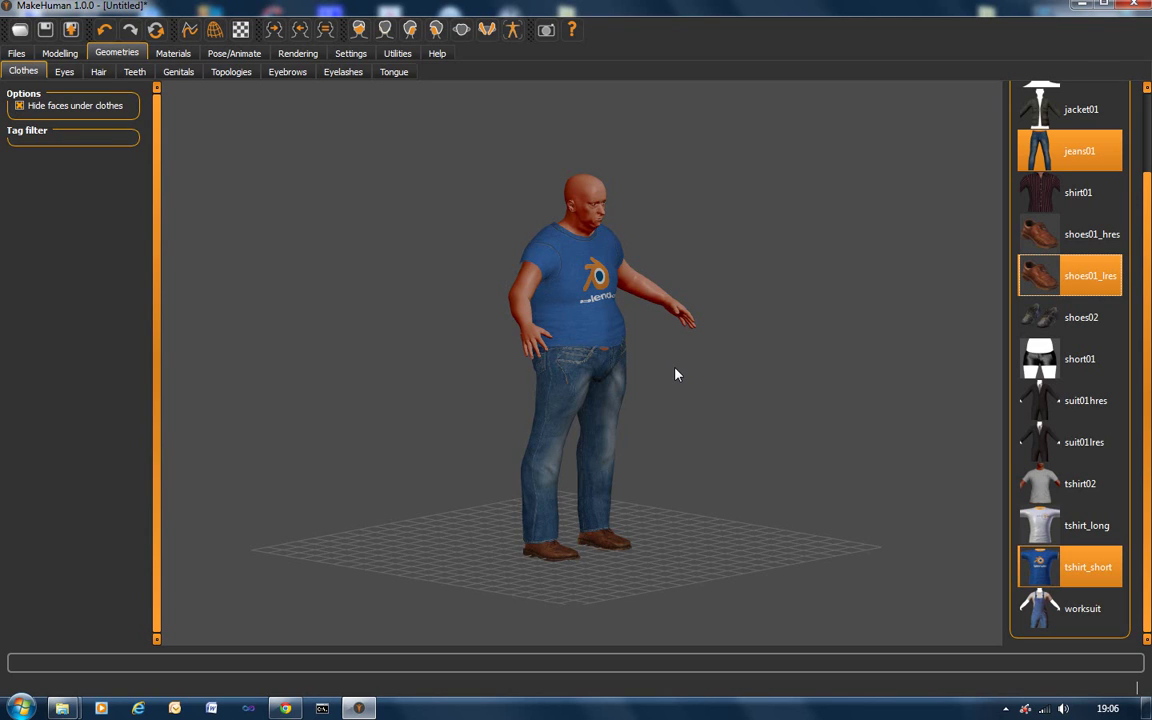
pyautogui.scroll(-2, 676, 374)
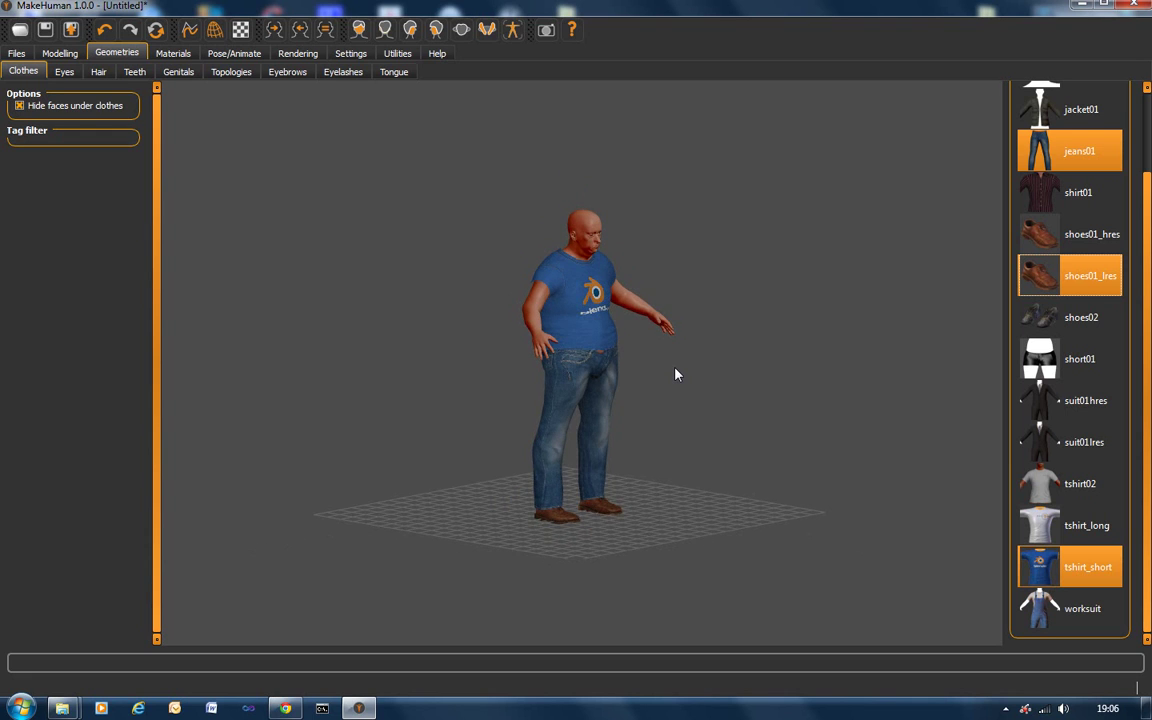
pyautogui.scroll(5, 676, 374)
pyautogui.scroll(2, 676, 374)
pyautogui.scroll(-2, 676, 374)
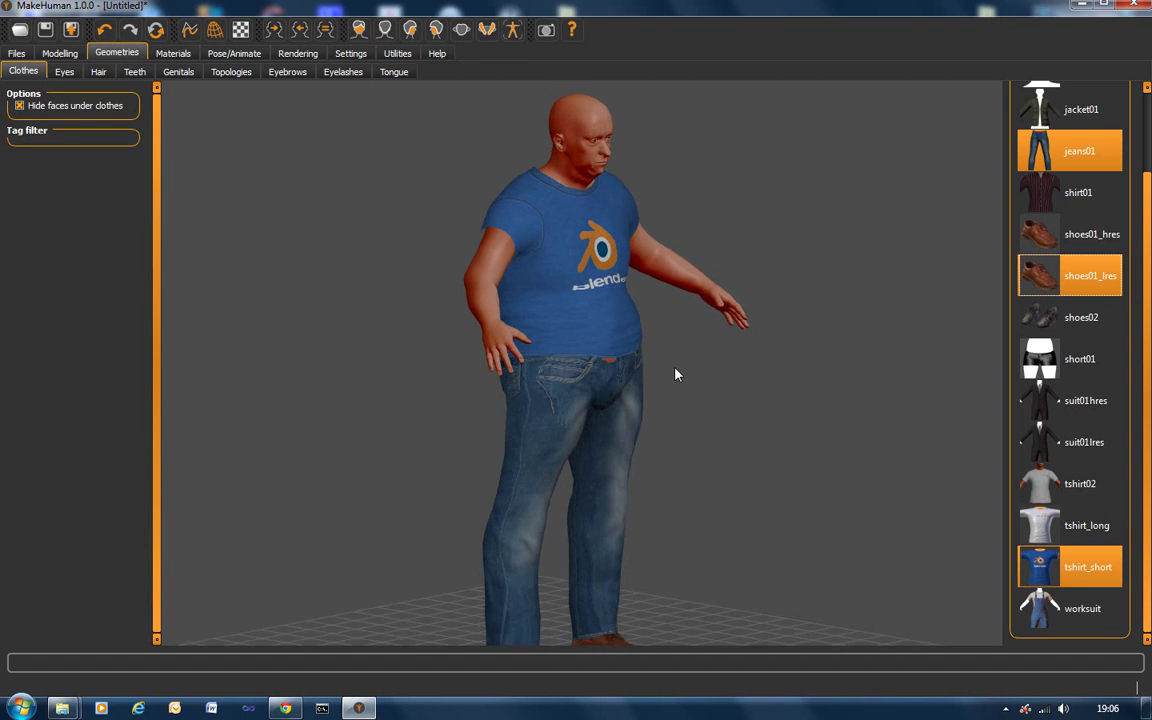
pyautogui.scroll(-1, 676, 374)
pyautogui.scroll(4, 676, 374)
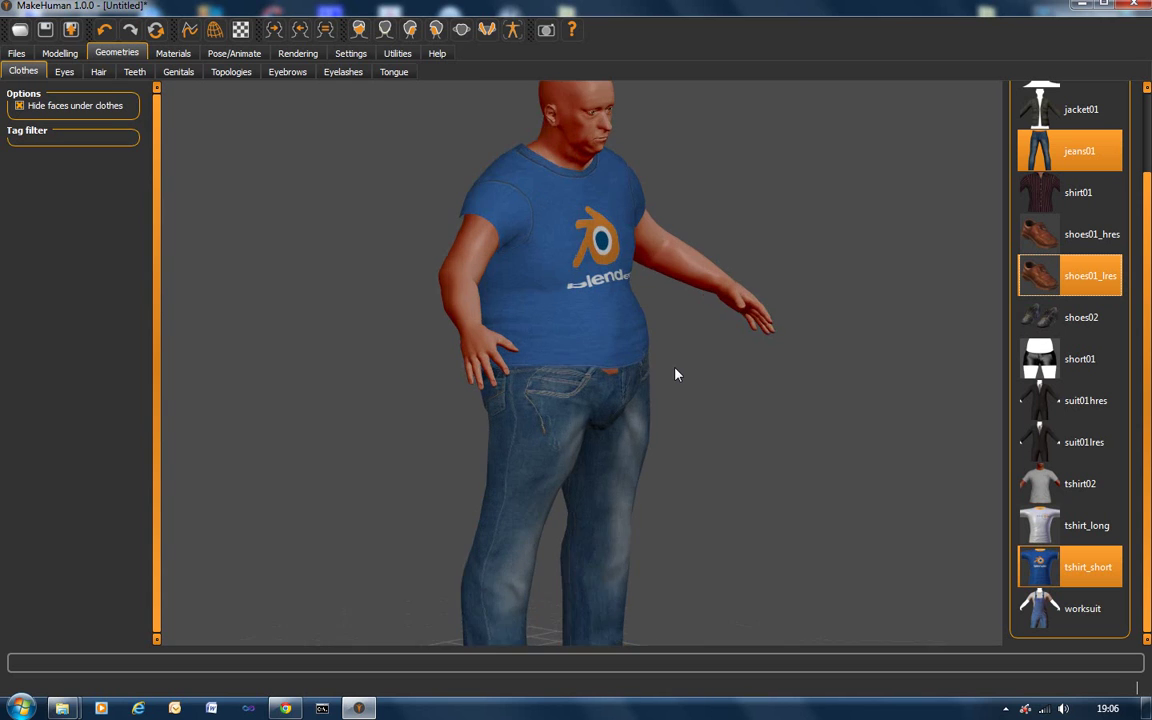
pyautogui.moveTo(676, 374); pyautogui.dragTo(722, 375, button='right')
pyautogui.scroll(-3, 722, 390)
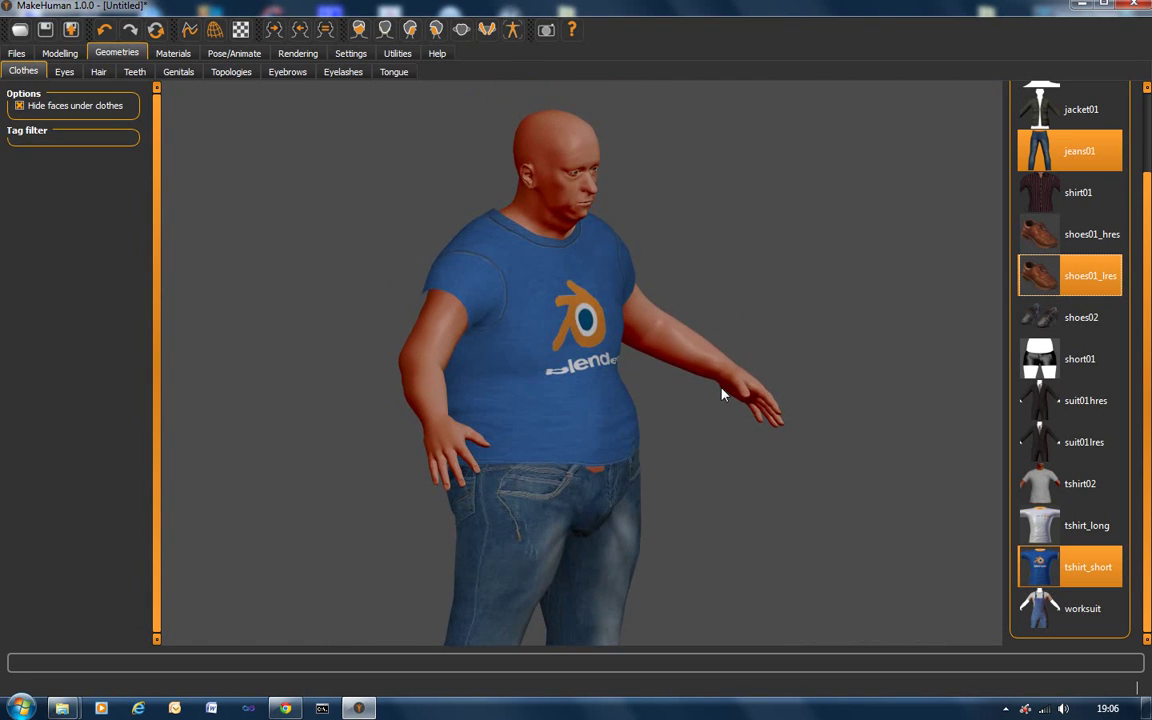
pyautogui.scroll(5, 722, 394)
pyautogui.moveTo(723, 394); pyautogui.dragTo(607, 378, button='right')
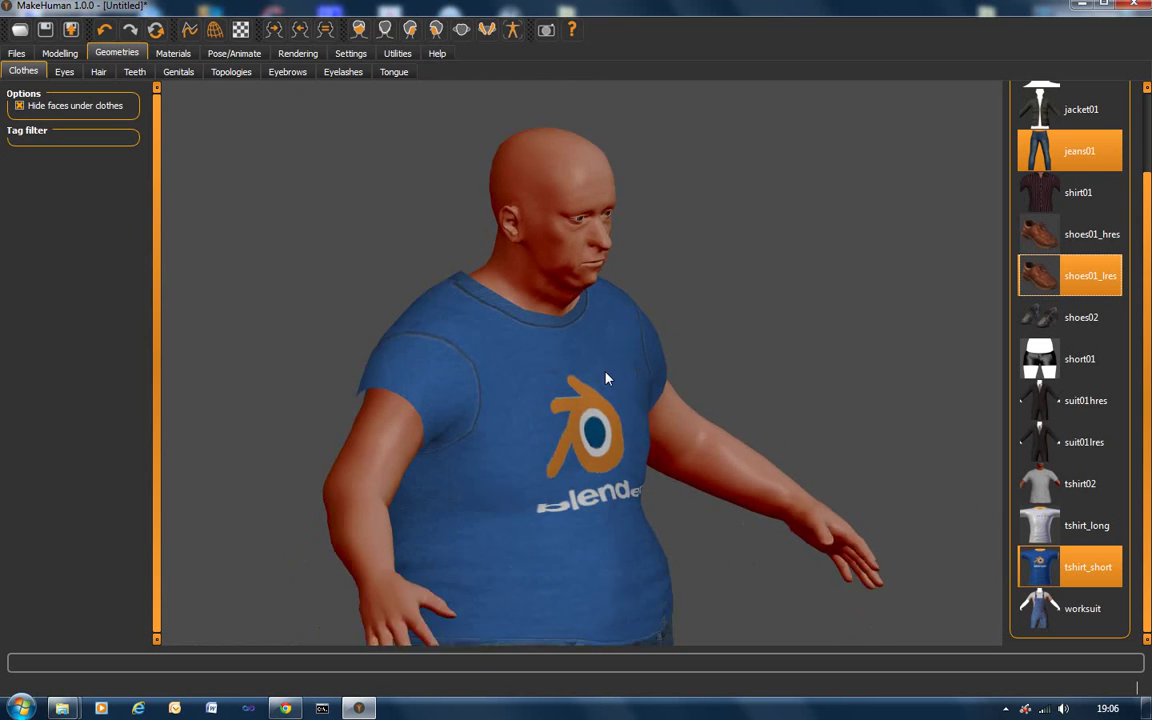
pyautogui.scroll(-2, 607, 378)
pyautogui.scroll(-1, 606, 378)
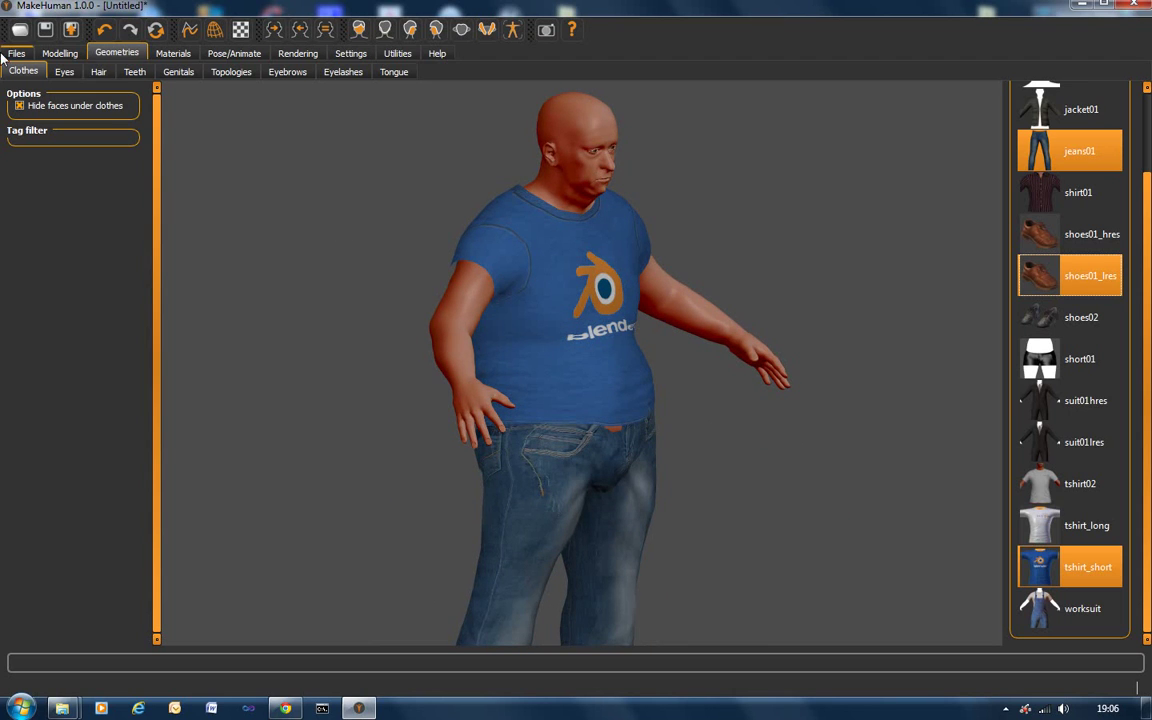
# - Set up a Blender exchange (mhx) export with Export for Rigify enabled and centimeter scale units
pyautogui.click(45, 30)
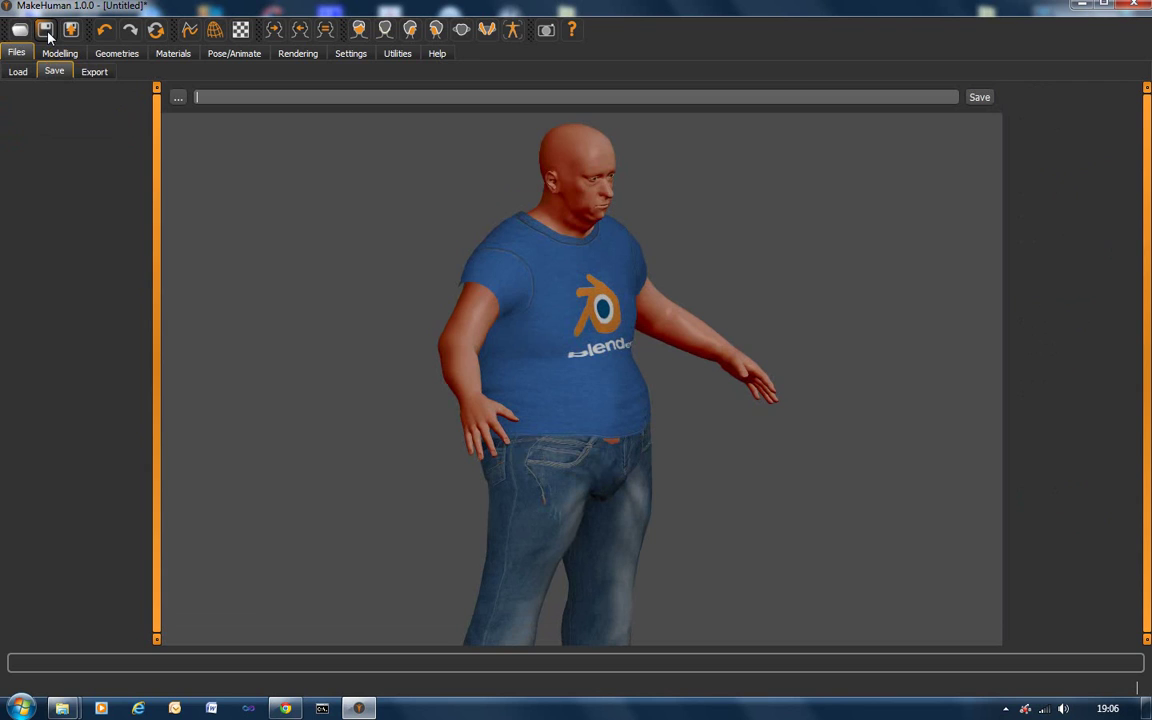
pyautogui.click(92, 72)
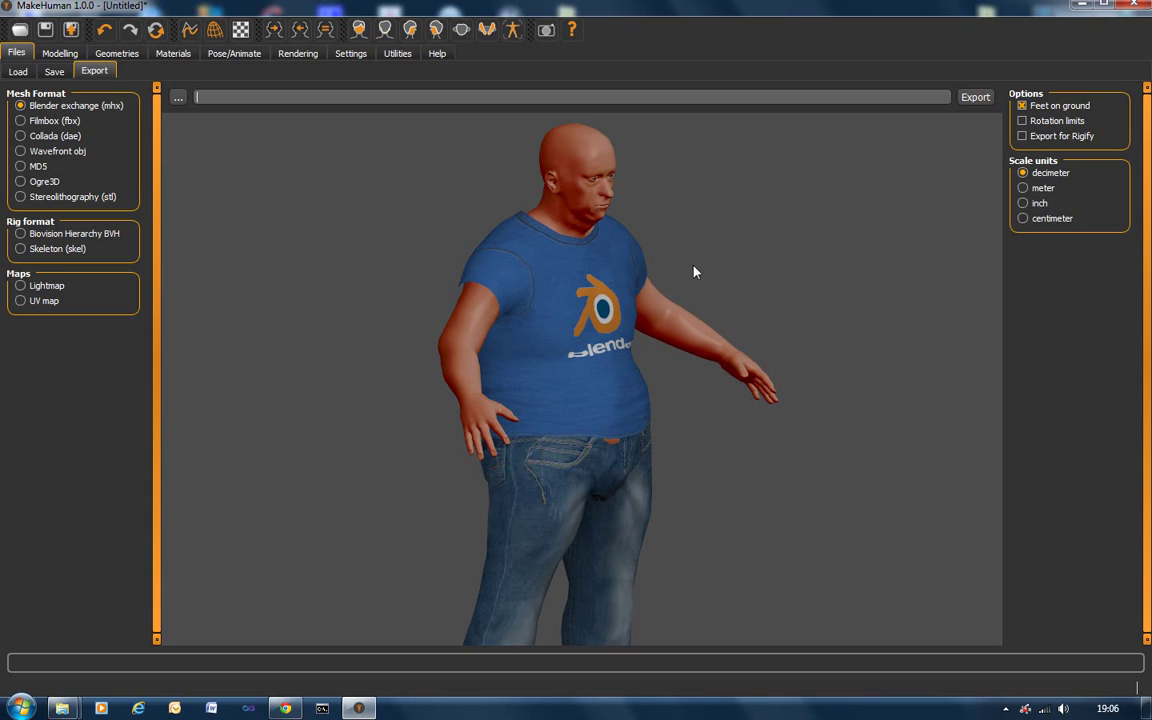
pyautogui.click(1023, 137)
pyautogui.click(1043, 222)
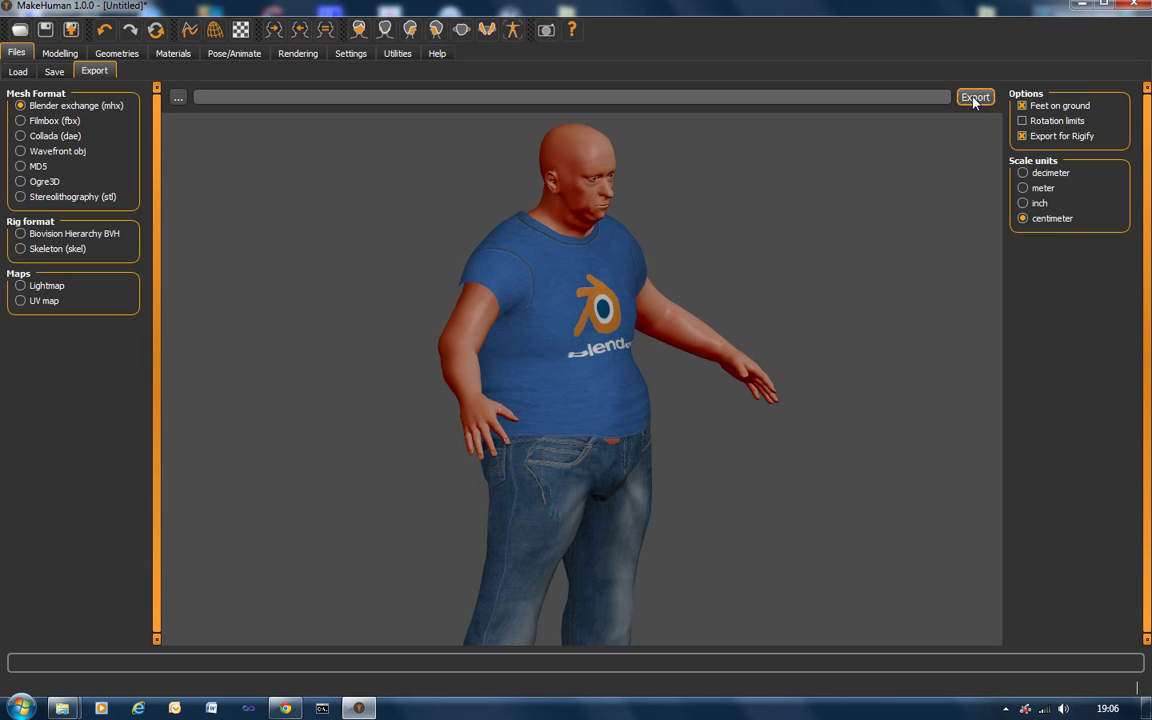
pyautogui.click(179, 99)
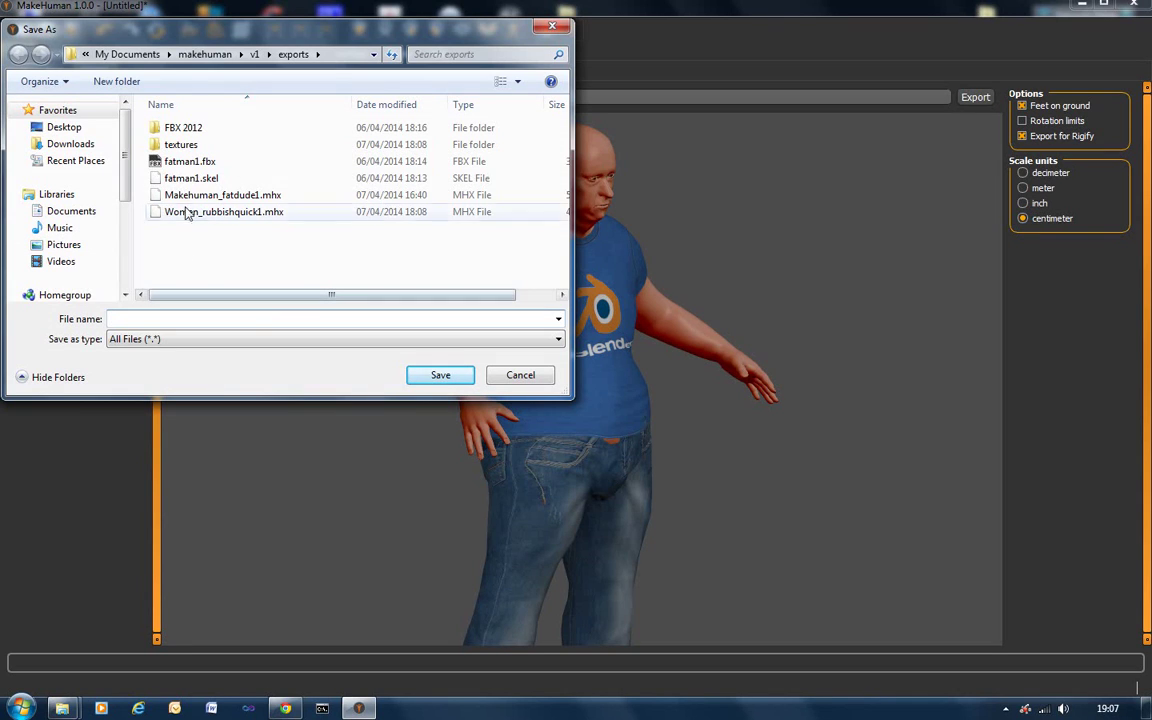
# - Export the clothed character as fatman2.fbx to the exports folder and dismiss the confirmation
pyautogui.click(168, 161)
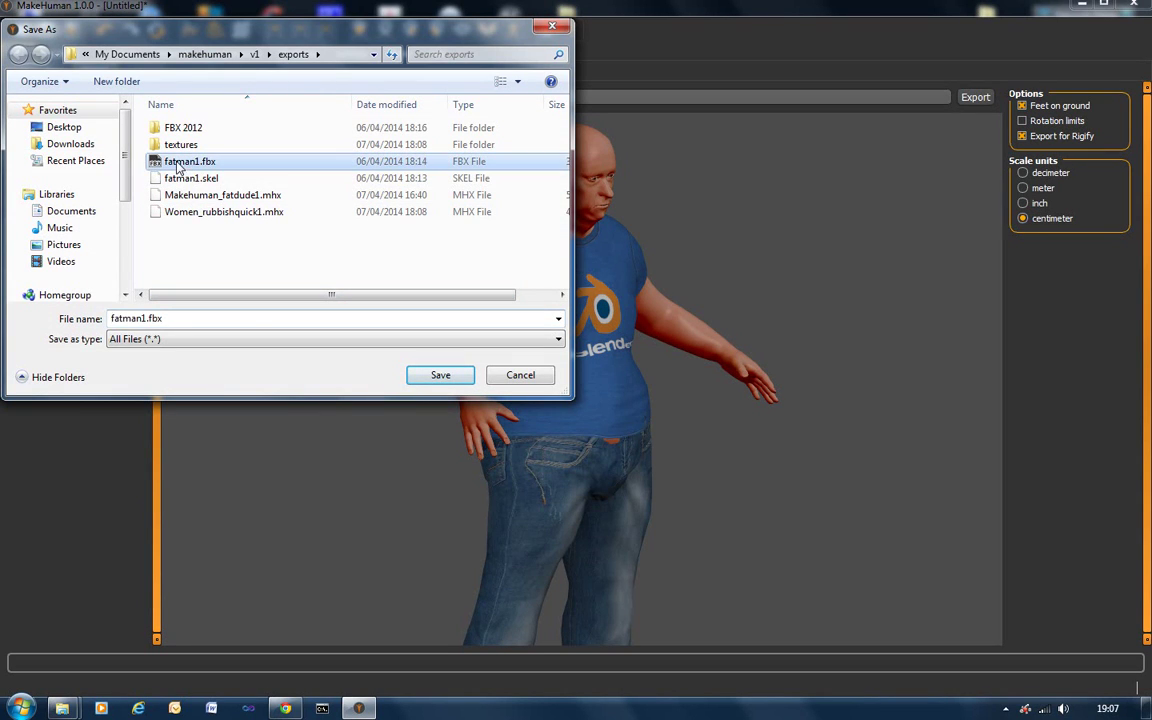
pyautogui.click(148, 318)
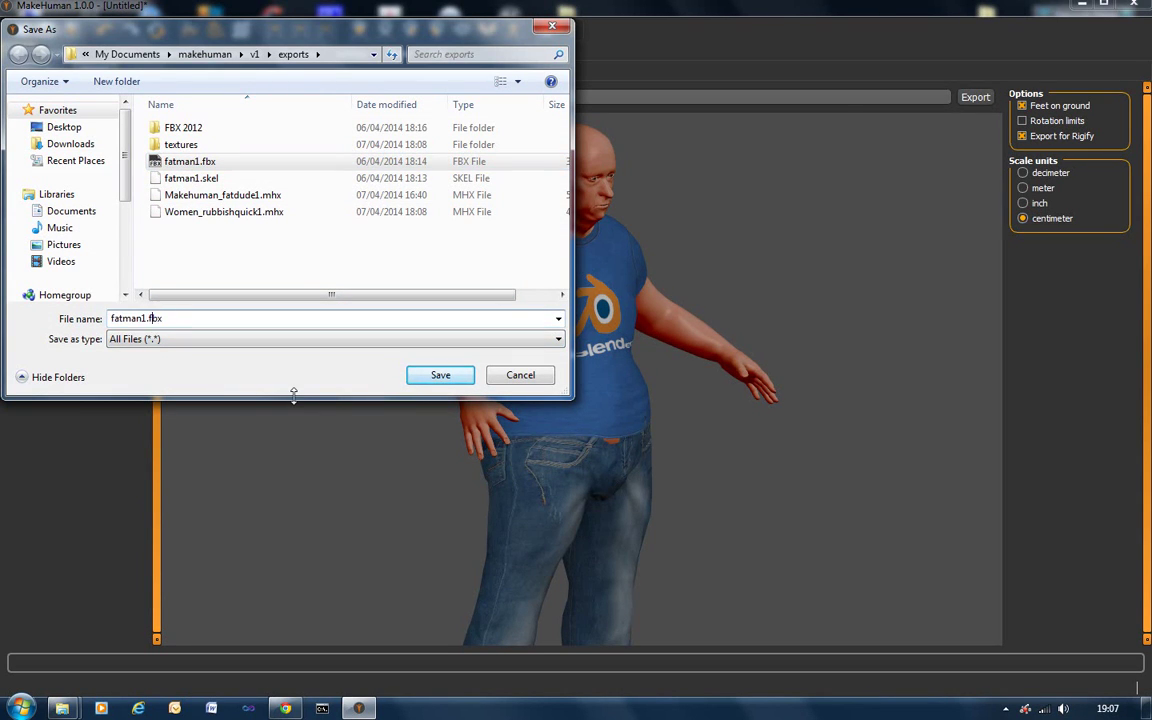
pyautogui.press('Left')
pyautogui.press('Left')
pyautogui.press('Right')
pyautogui.press('BackSpace')
pyautogui.write('2')
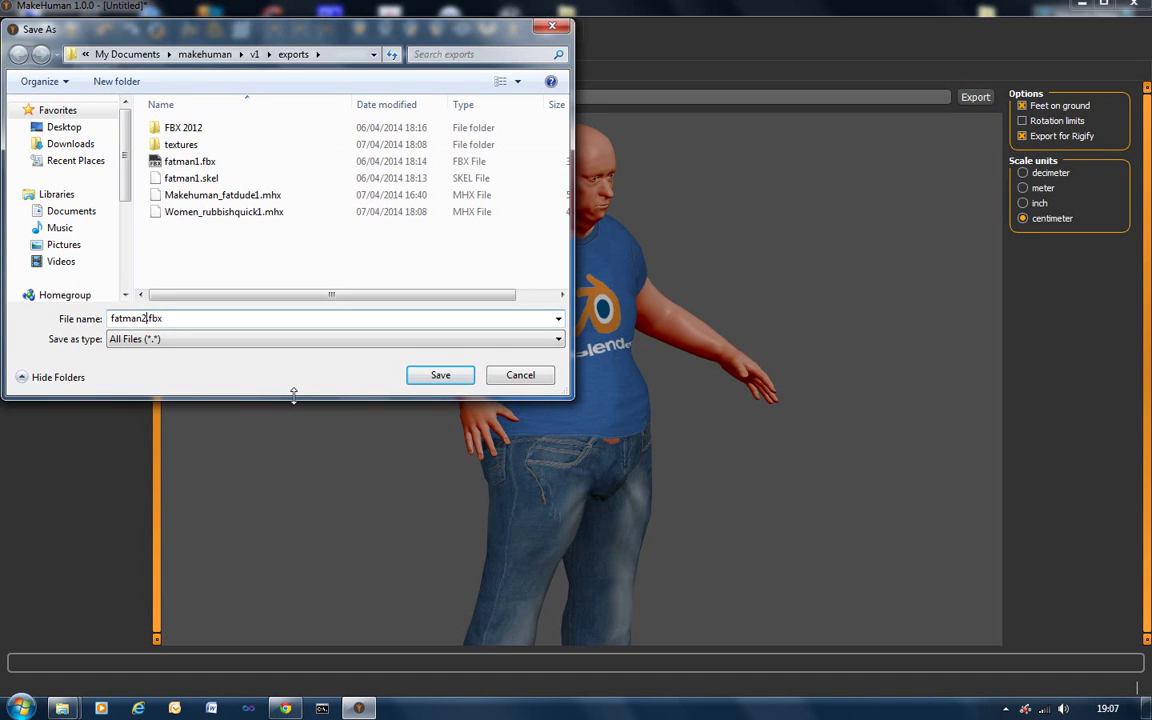
pyautogui.click(440, 375)
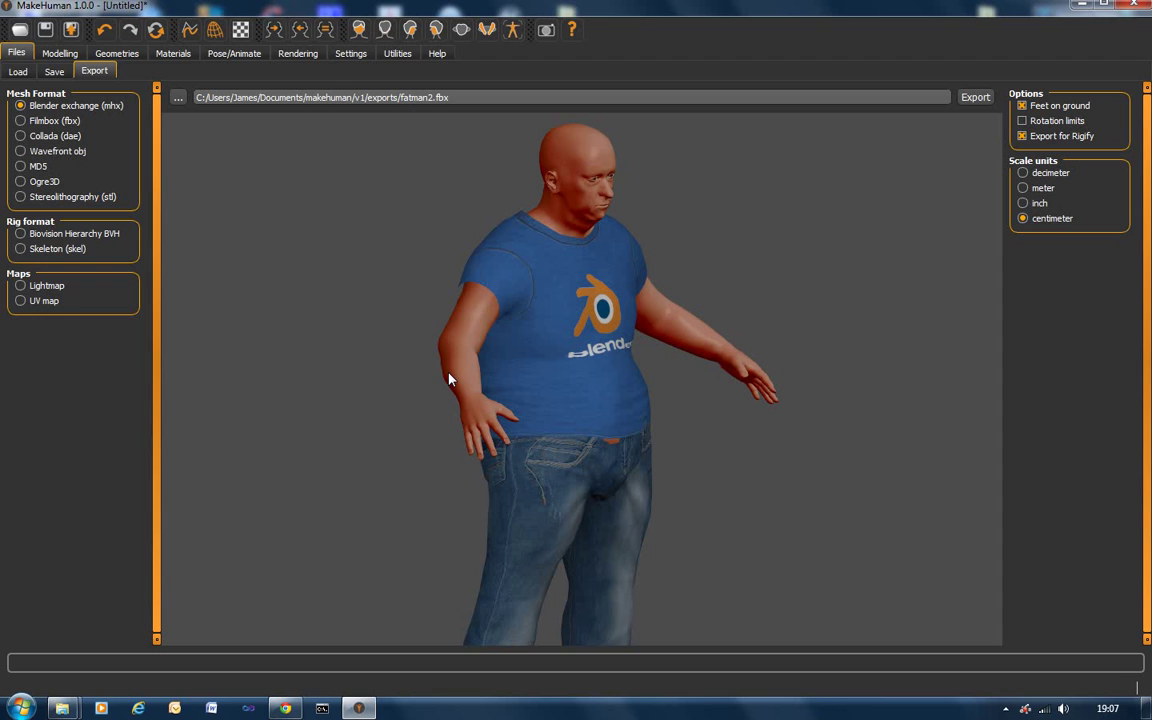
pyautogui.click(975, 97)
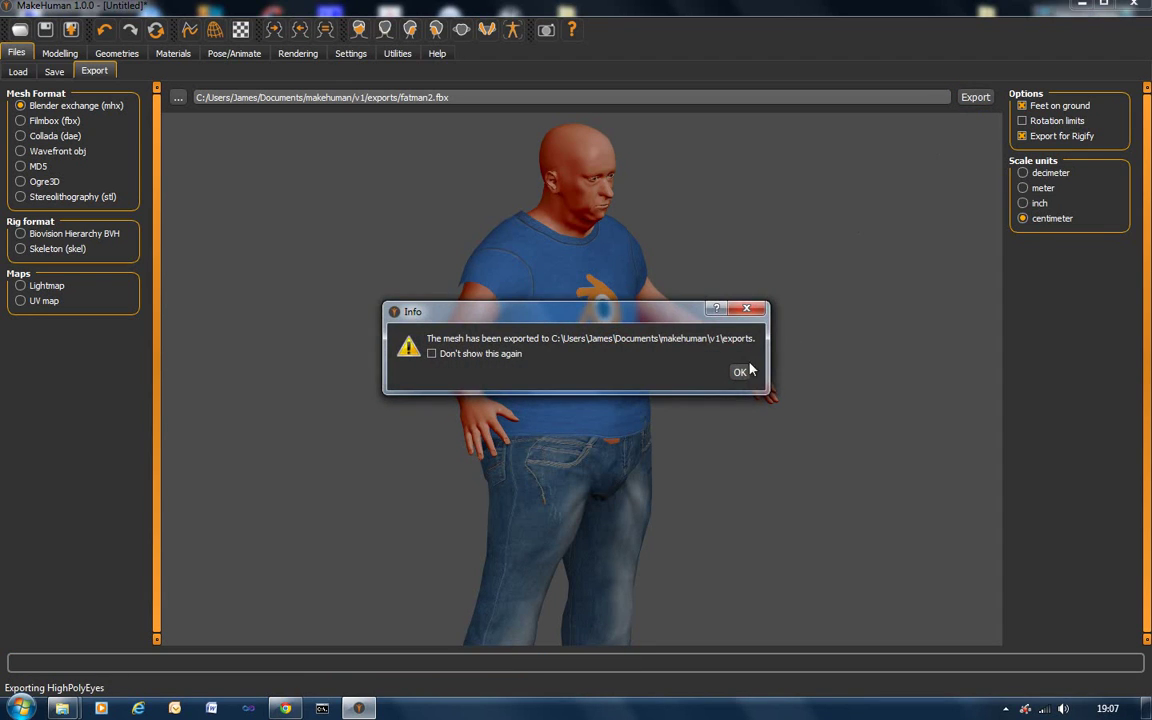
pyautogui.click(740, 372)
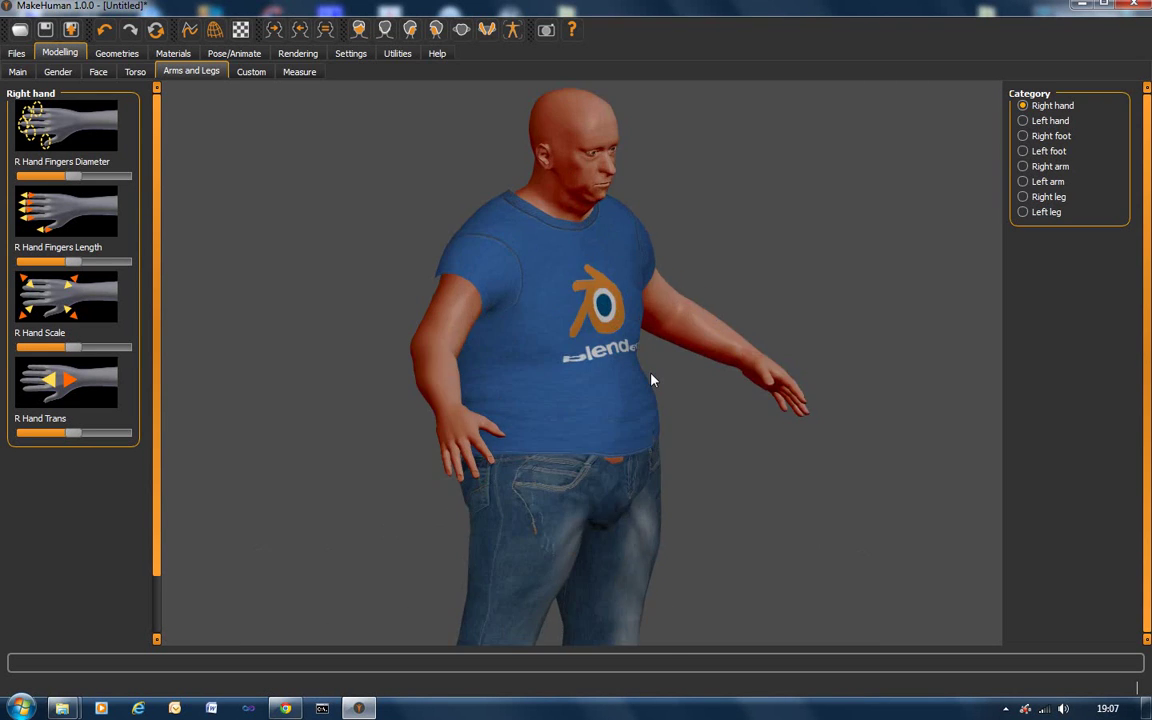
pyautogui.scroll(3, 651, 380)
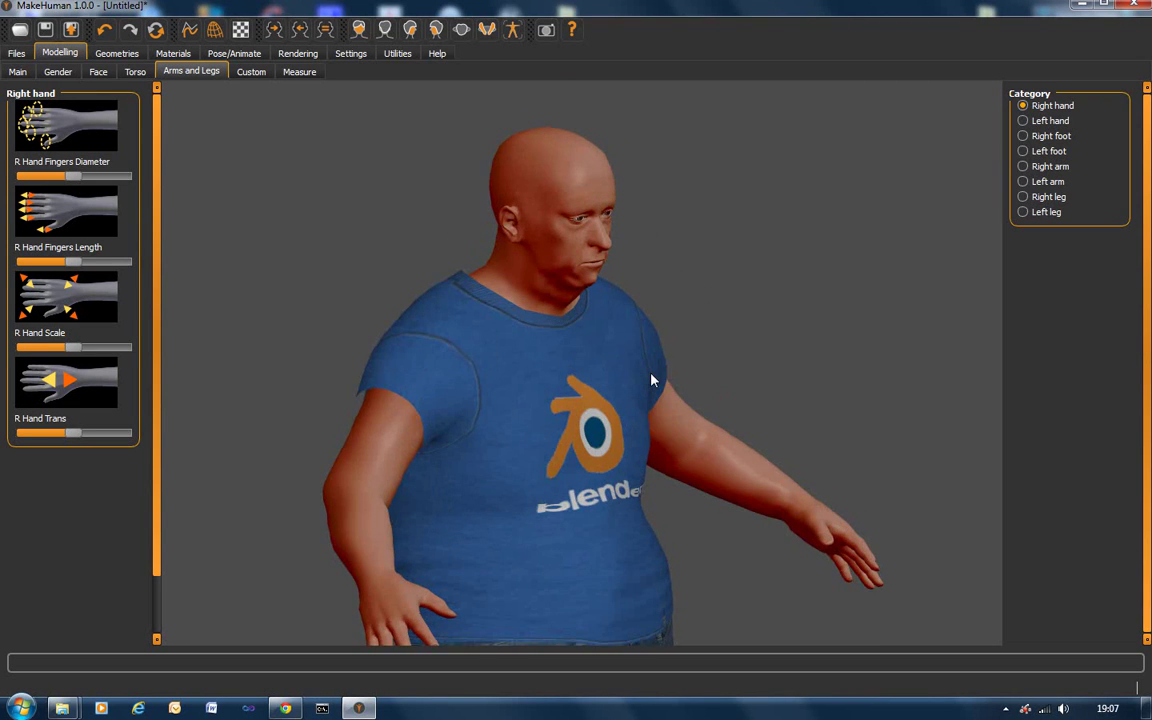
pyautogui.scroll(-3, 651, 380)
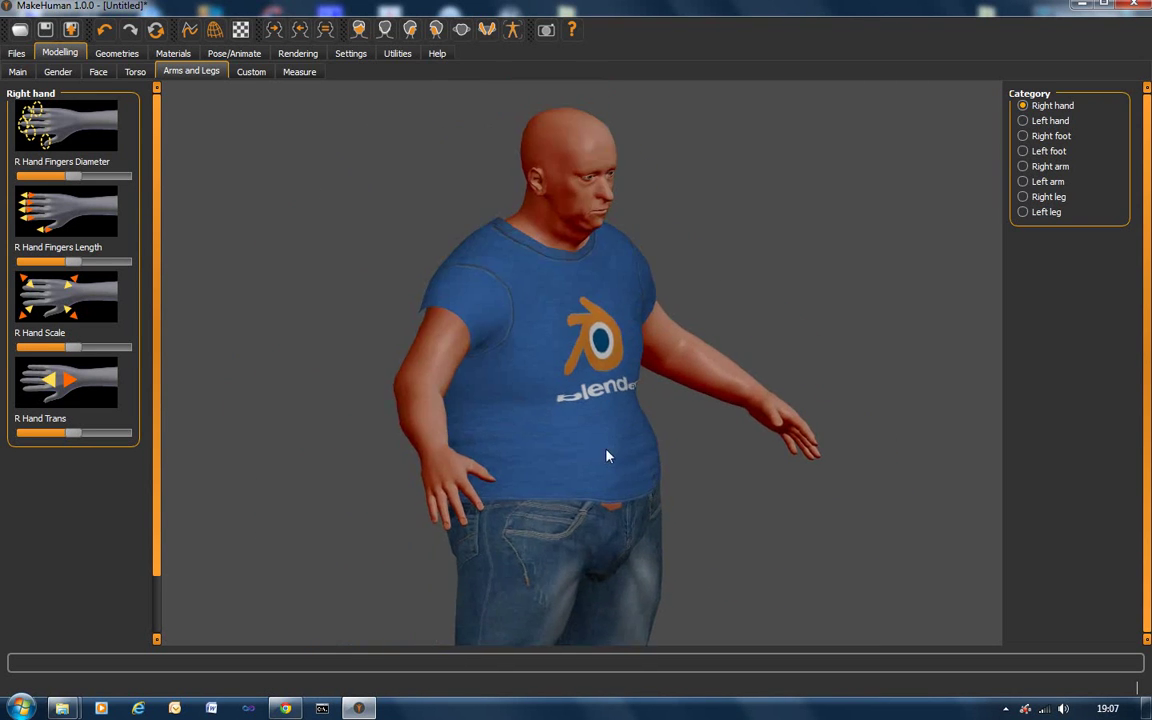
pyautogui.moveTo(831, 321); pyautogui.dragTo(768, 324)
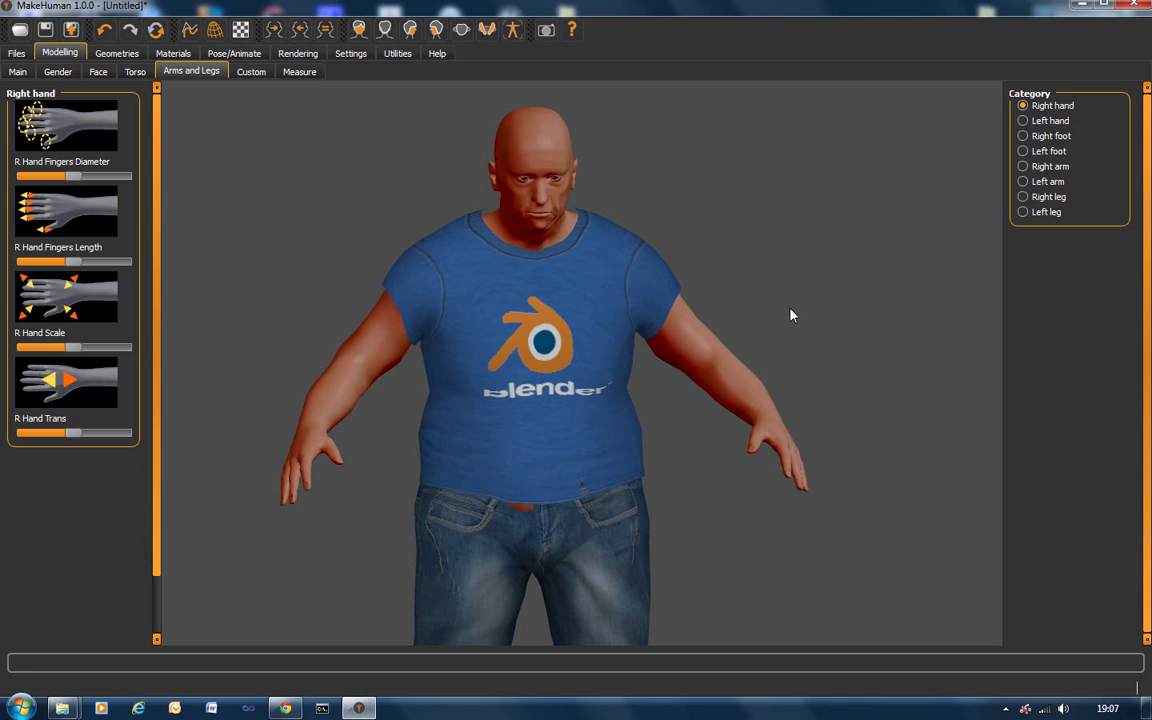
# - Quit MakeHuman, discarding the unsaved changes
pyautogui.click(1142, 6)
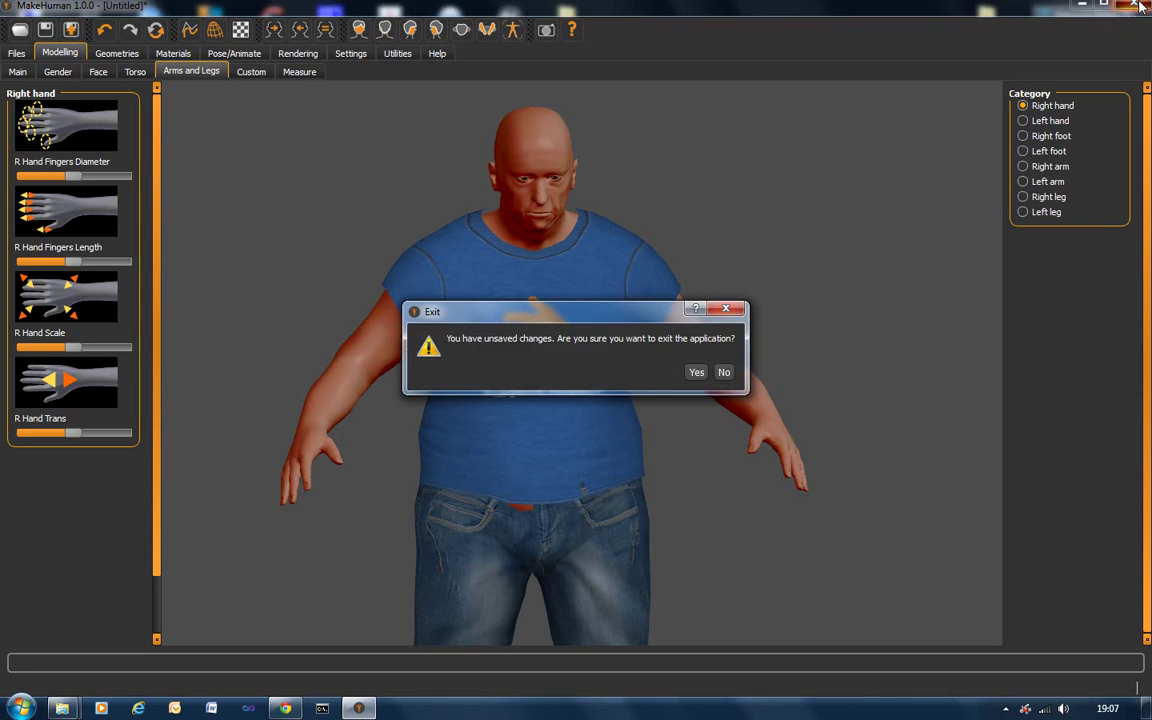
pyautogui.click(694, 372)
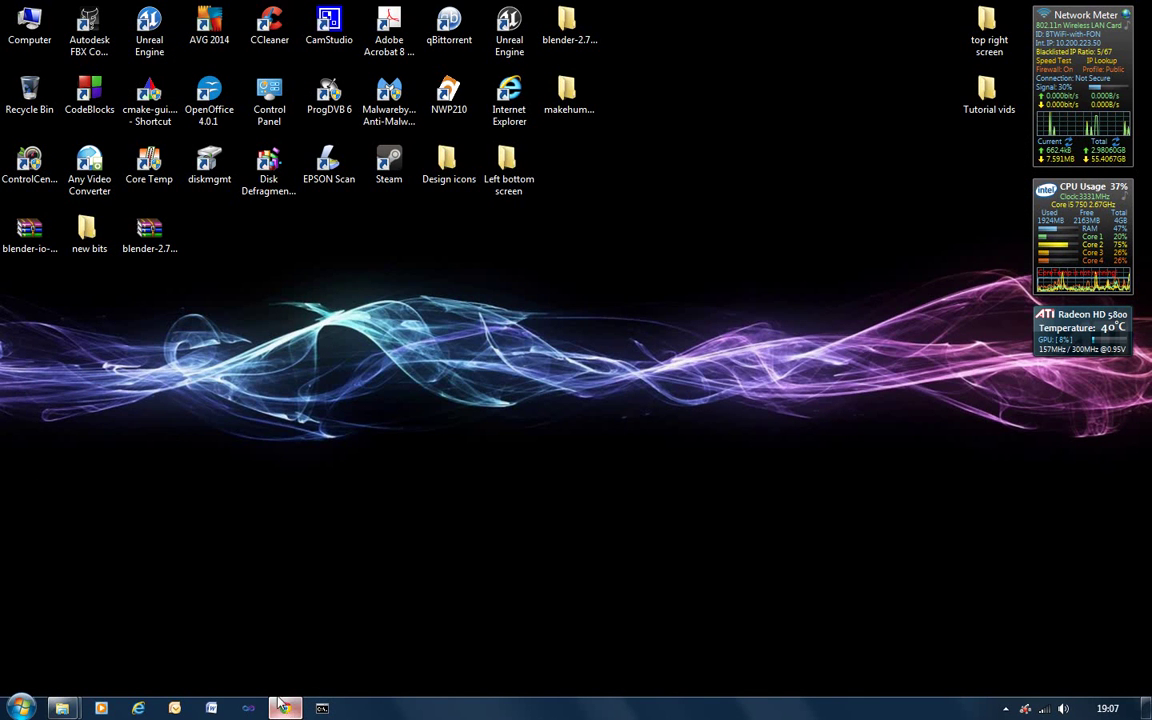
# - Launch Blender 2.70 from its folder and delete the default camera, cube and lamp
pyautogui.doubleClick(567, 25)
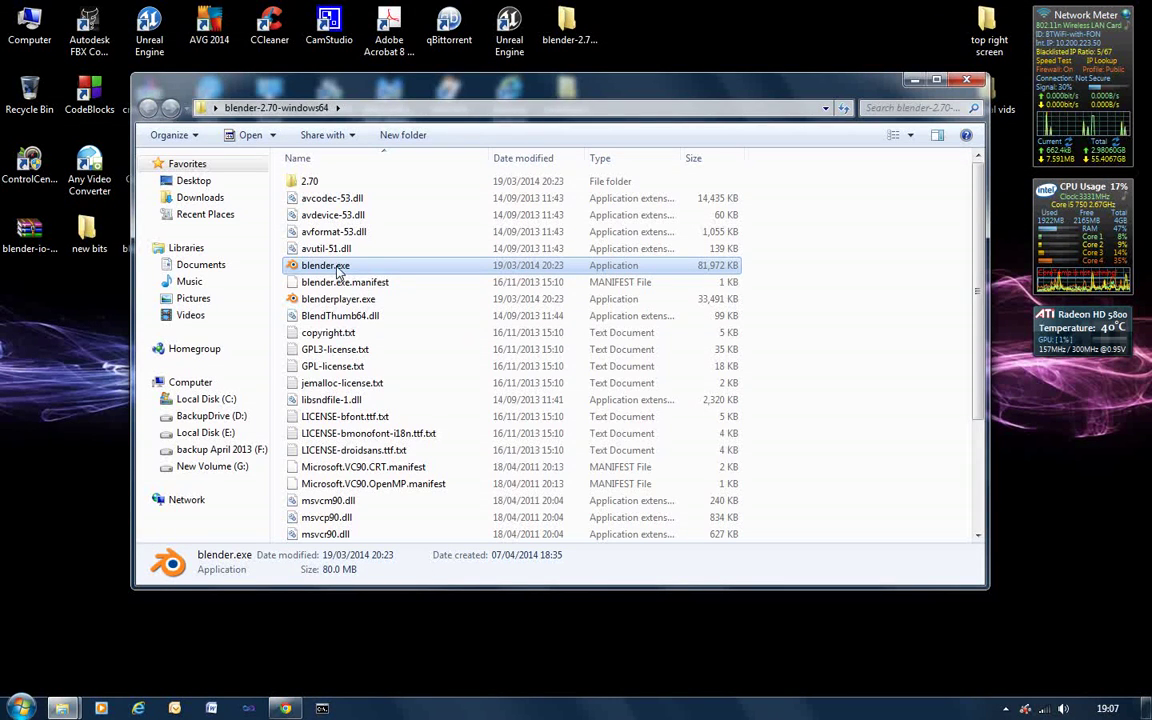
pyautogui.doubleClick(337, 267)
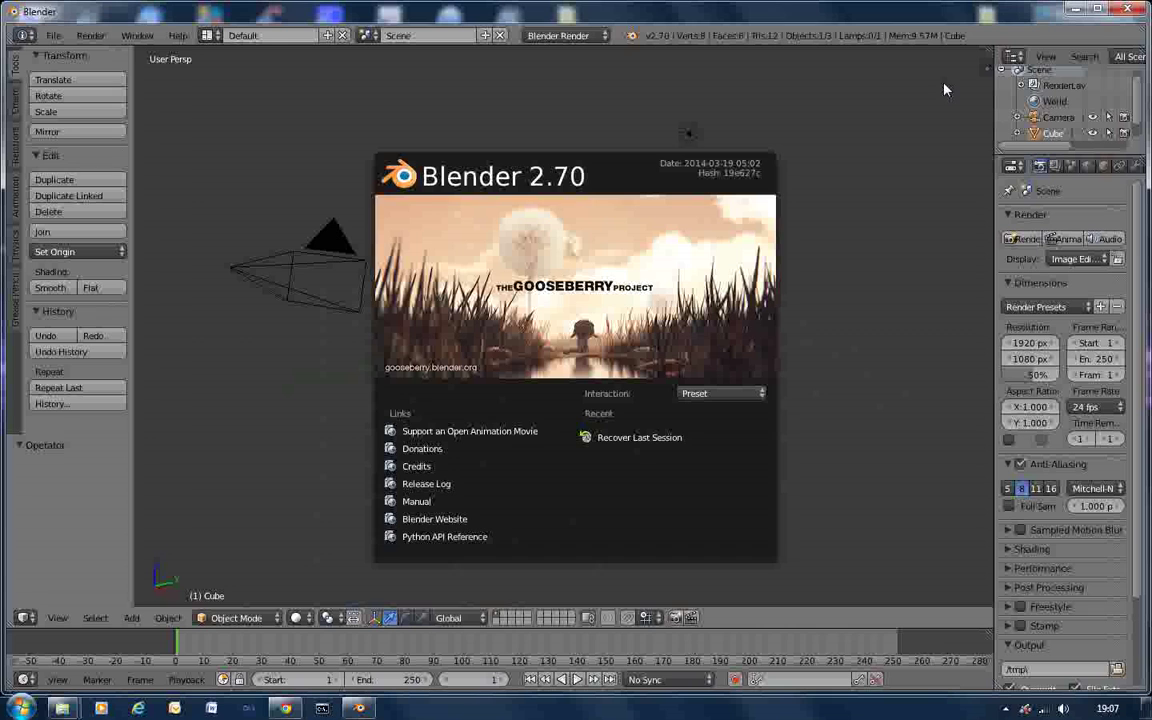
pyautogui.rightClick(330, 245)
pyautogui.press('x')
pyautogui.click(327, 249)
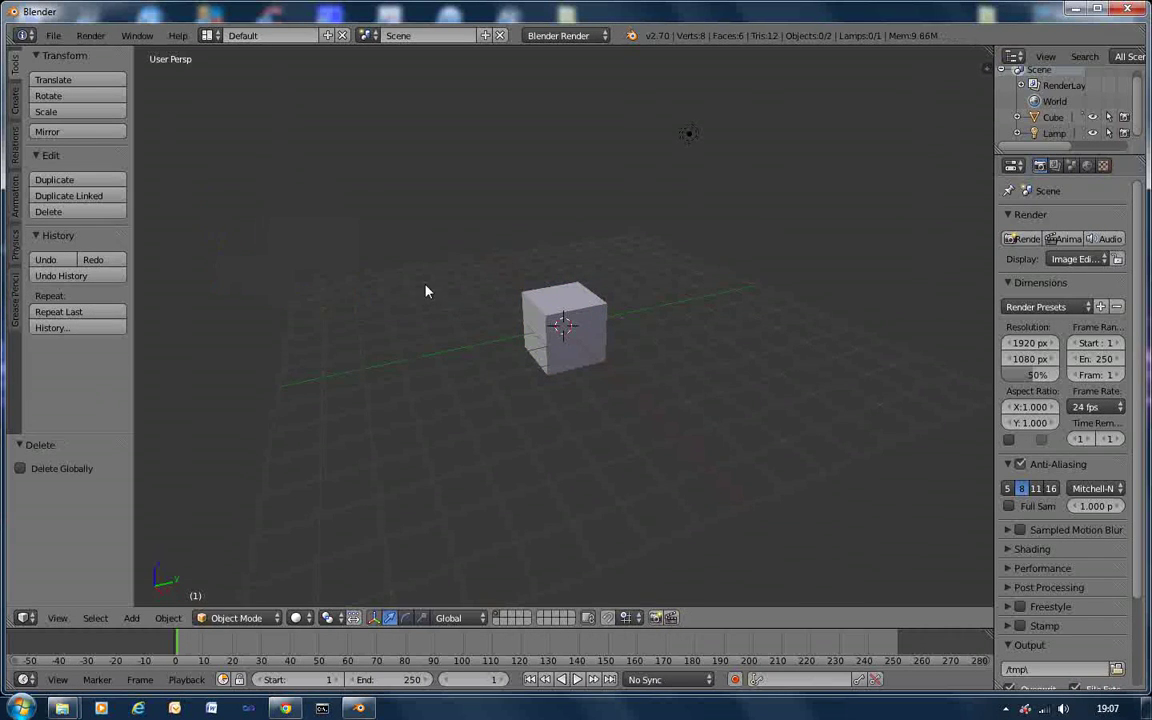
pyautogui.rightClick(560, 329)
pyautogui.press('x')
pyautogui.click(547, 336)
pyautogui.rightClick(689, 134)
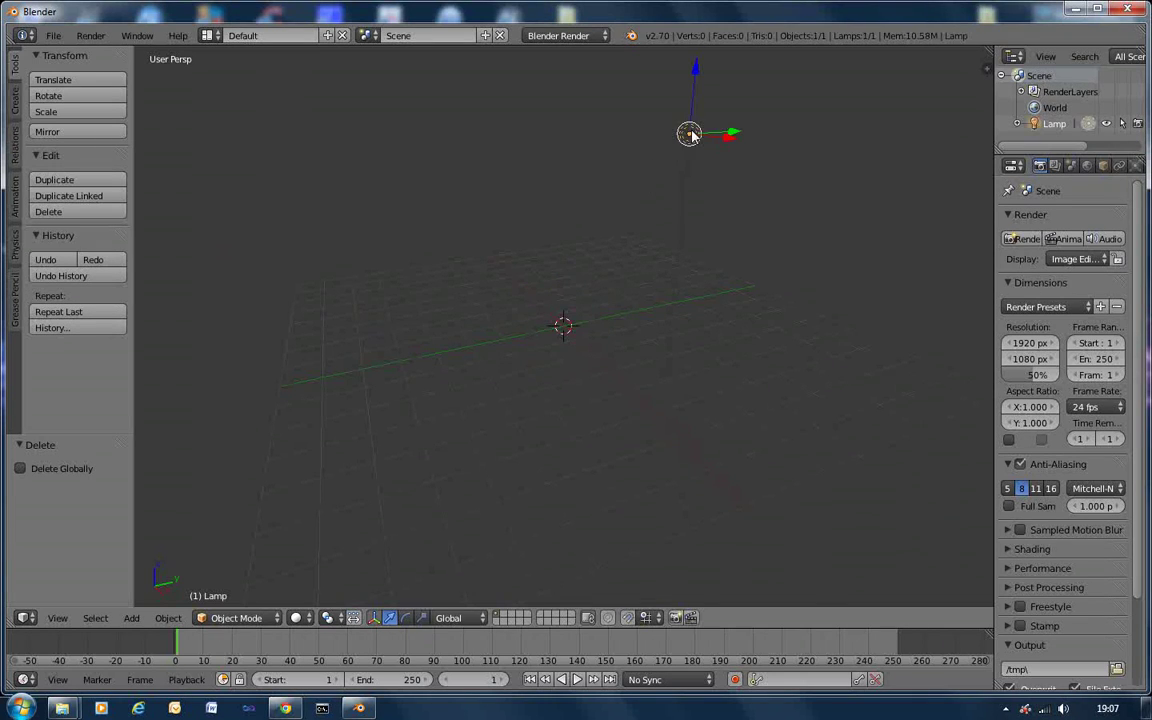
pyautogui.press('x')
pyautogui.click(680, 137)
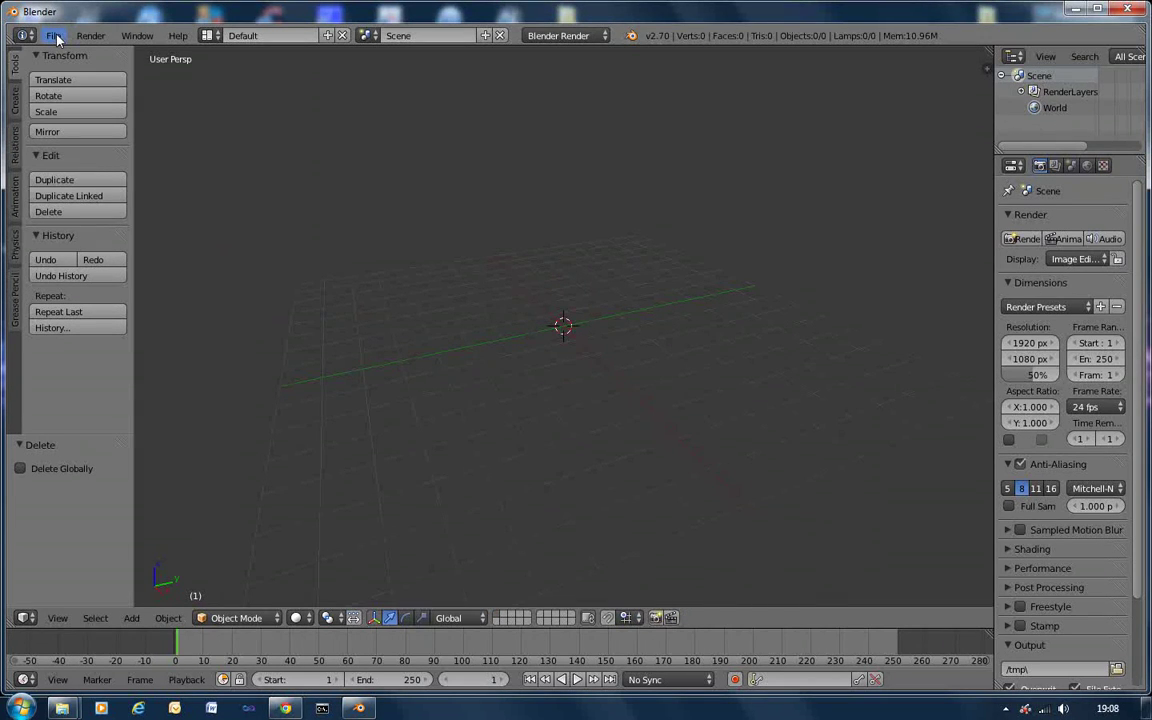
# - In User Preferences, filter the add-ons to Rigging and enable Rigging: Rigify
pyautogui.click(54, 37)
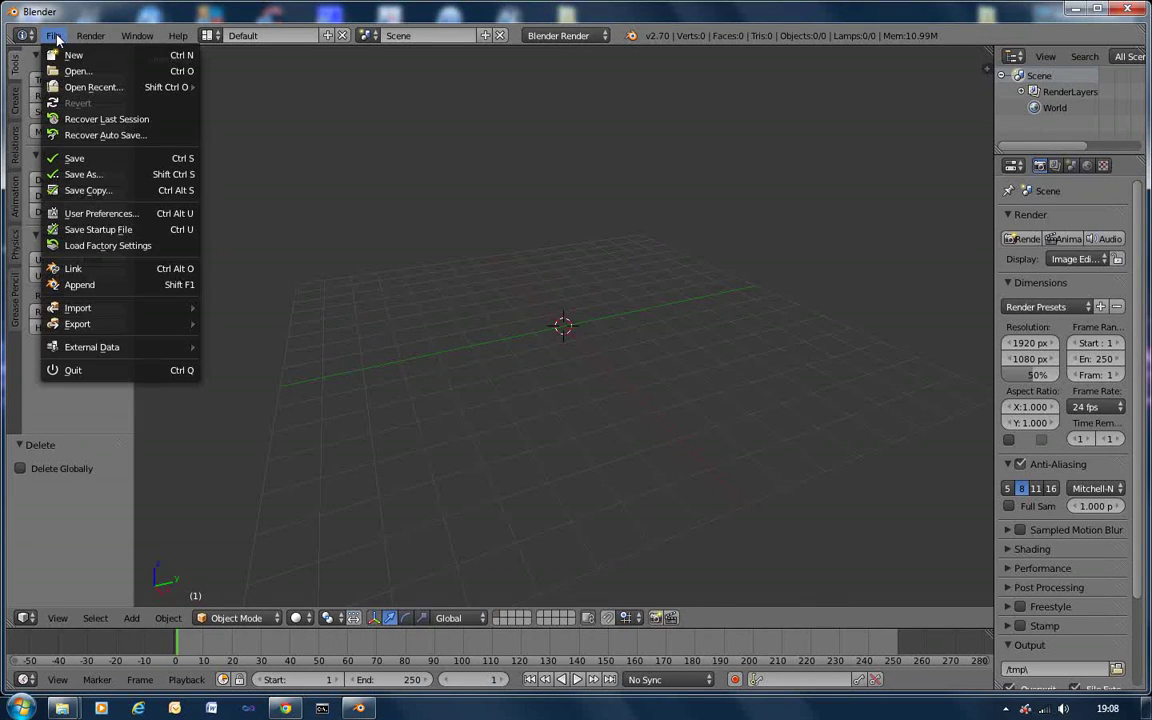
pyautogui.click(94, 214)
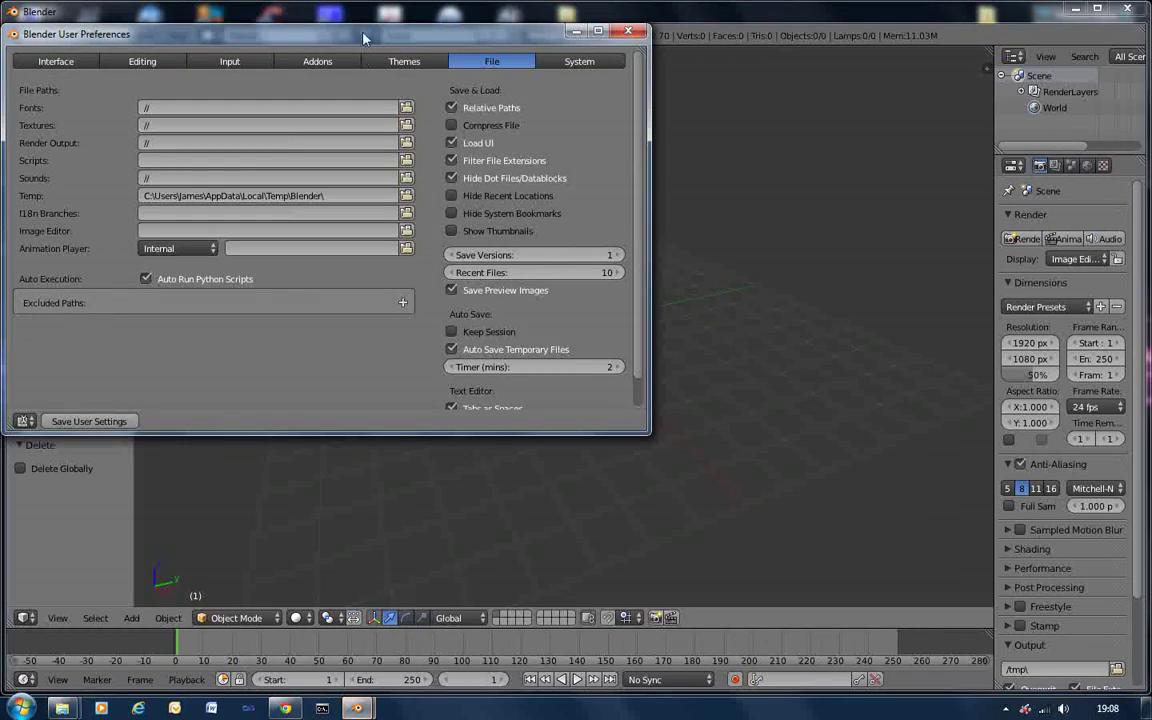
pyautogui.moveTo(335, 34); pyautogui.dragTo(502, 107)
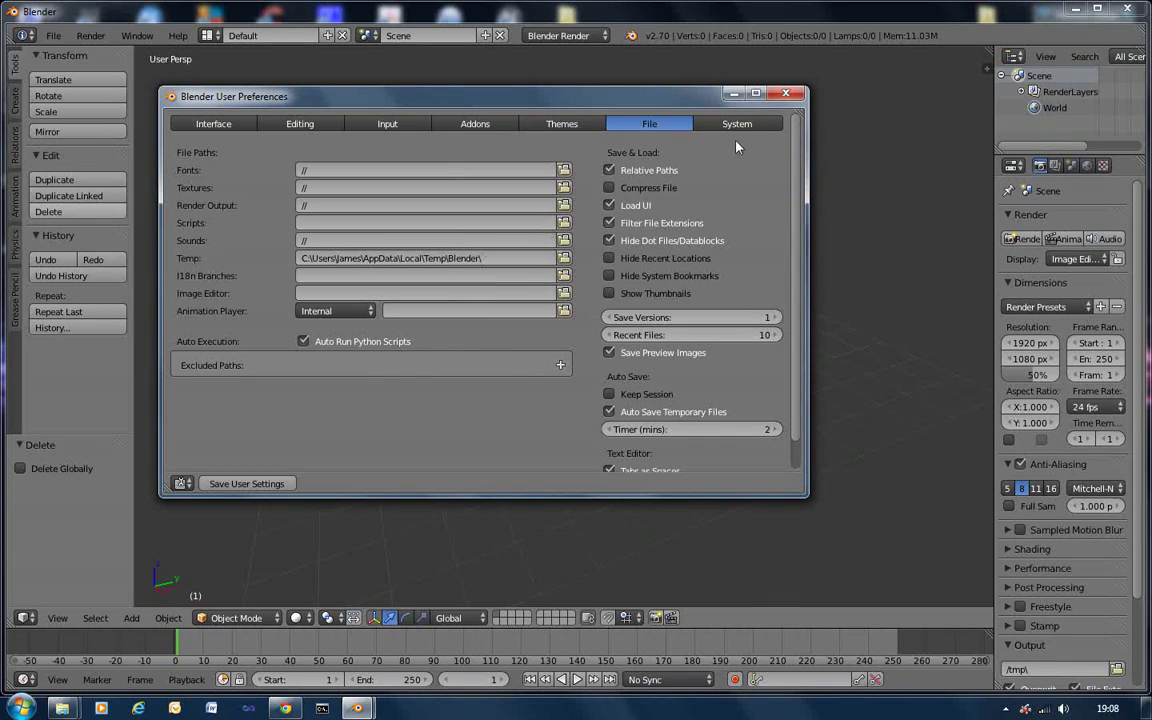
pyautogui.click(472, 126)
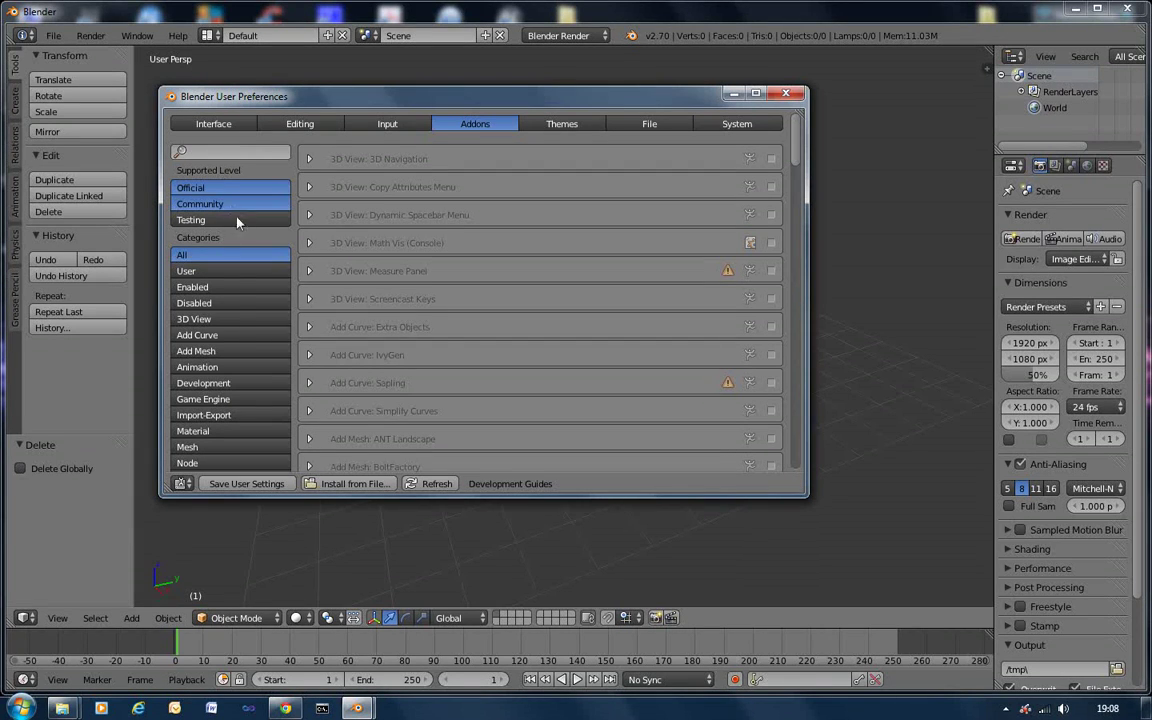
pyautogui.scroll(-1, 224, 336)
pyautogui.scroll(-1, 224, 336)
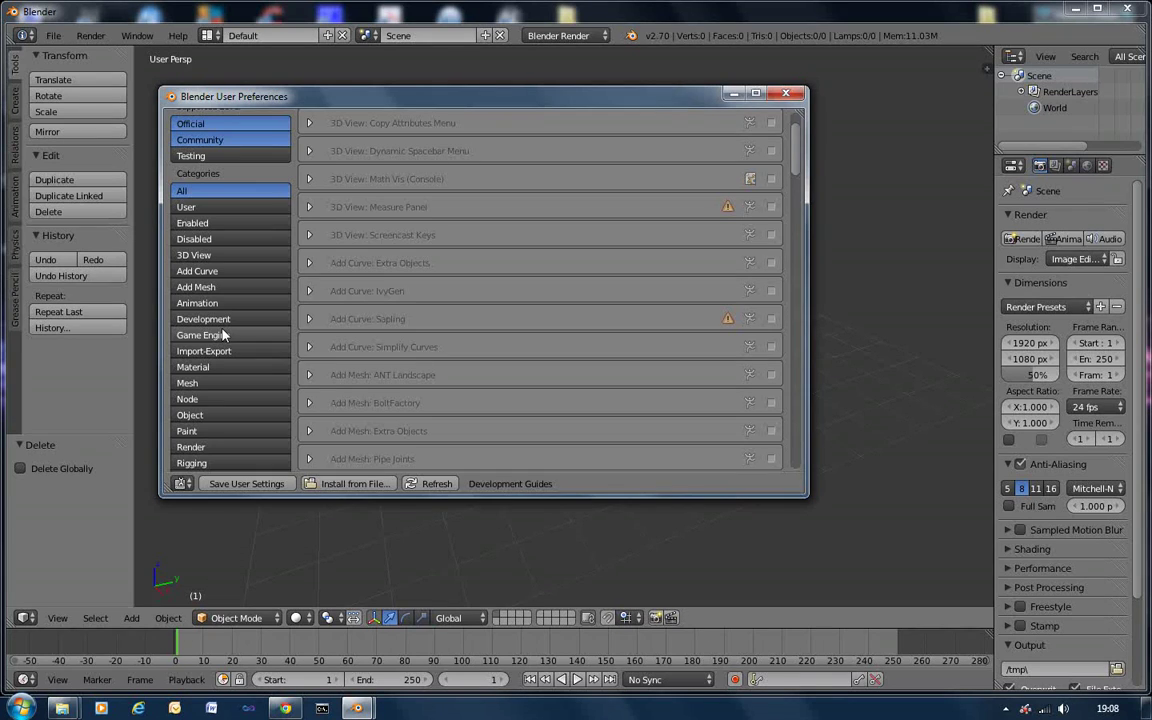
pyautogui.scroll(-3, 224, 336)
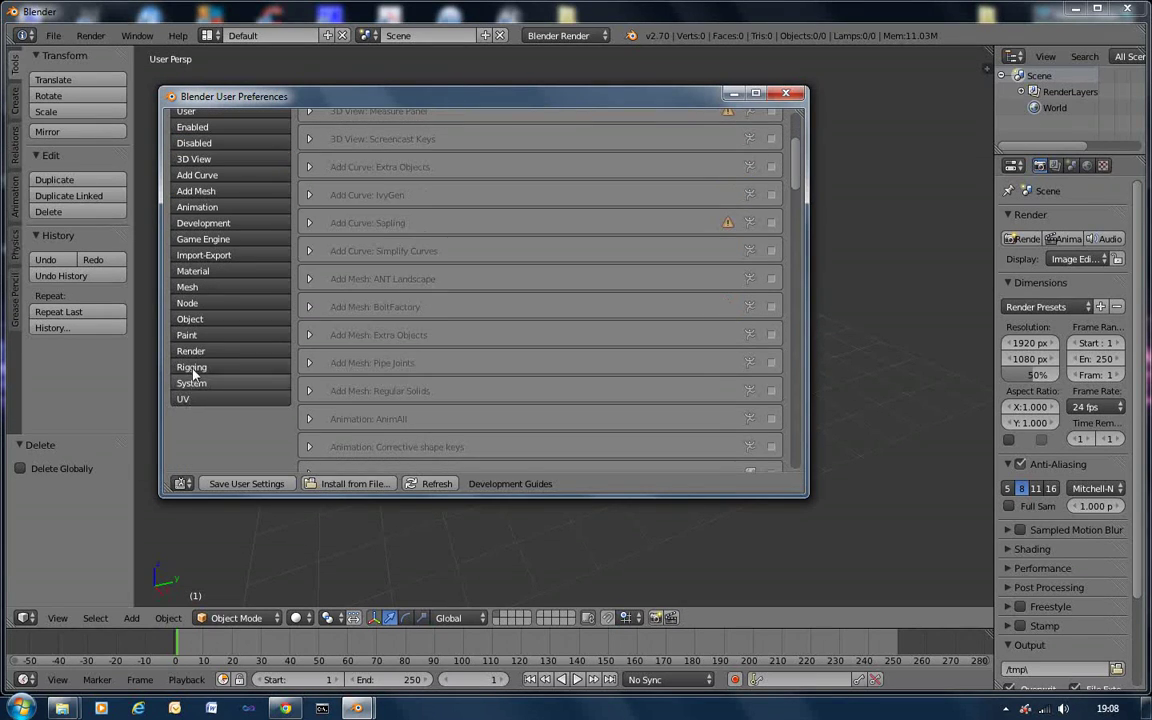
pyautogui.click(191, 367)
pyautogui.scroll(3, 715, 331)
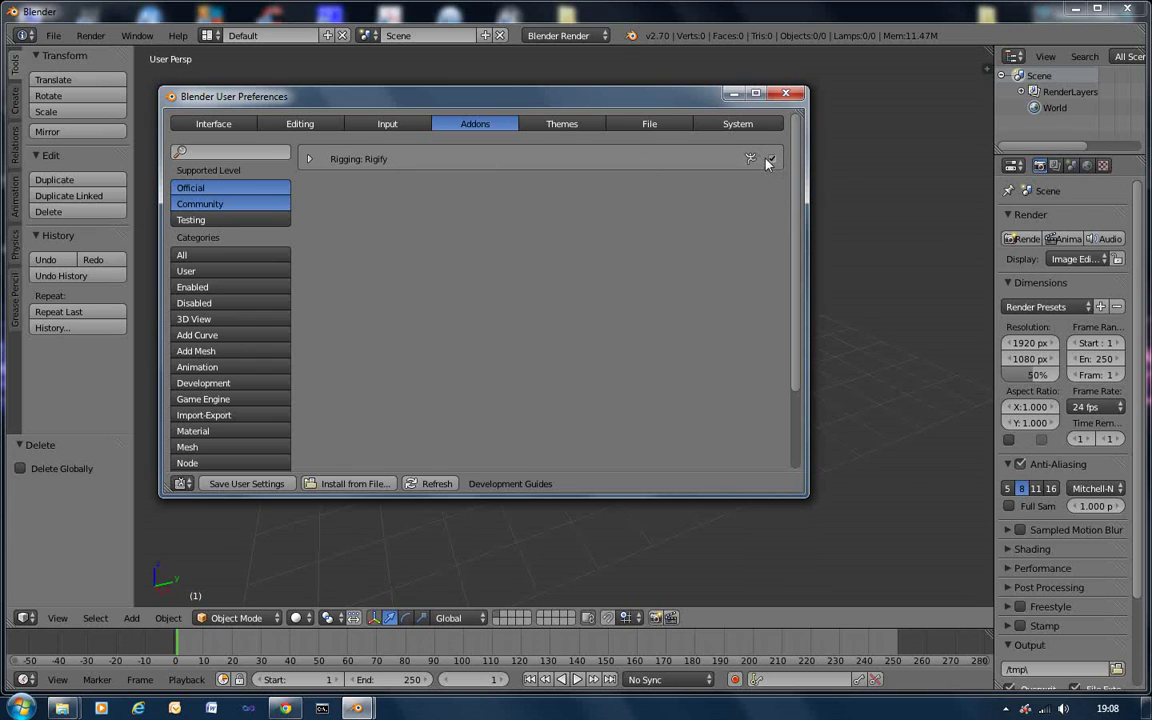
pyautogui.click(772, 159)
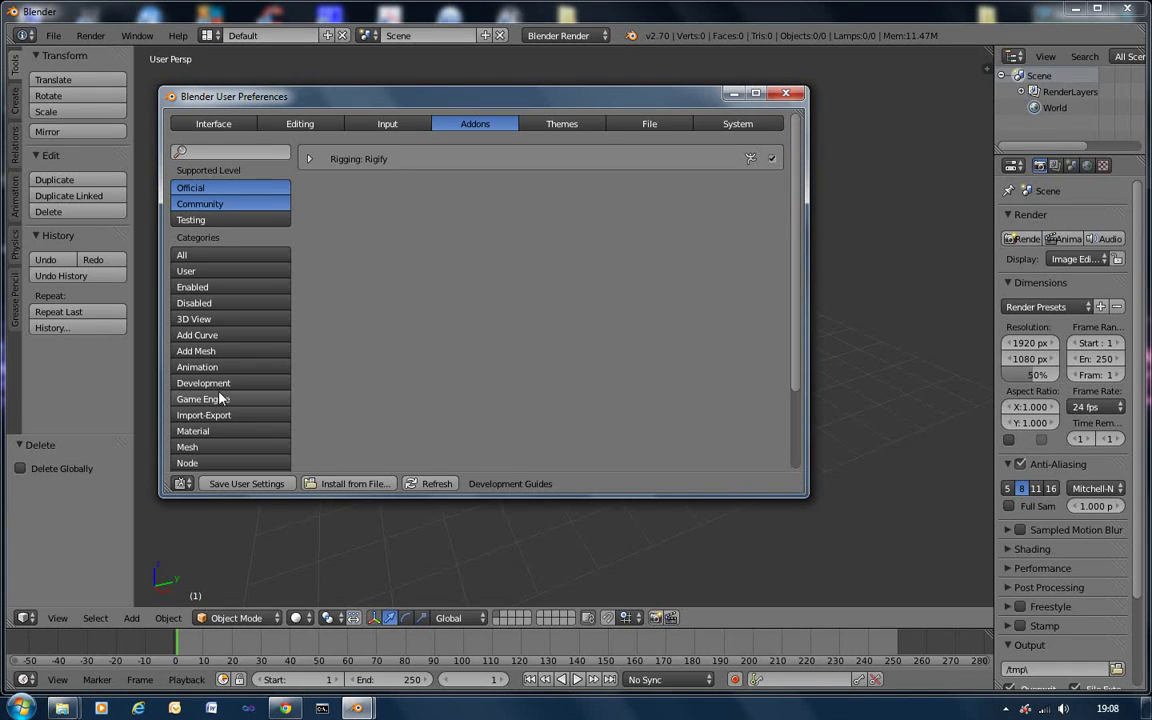
pyautogui.scroll(-3, 220, 398)
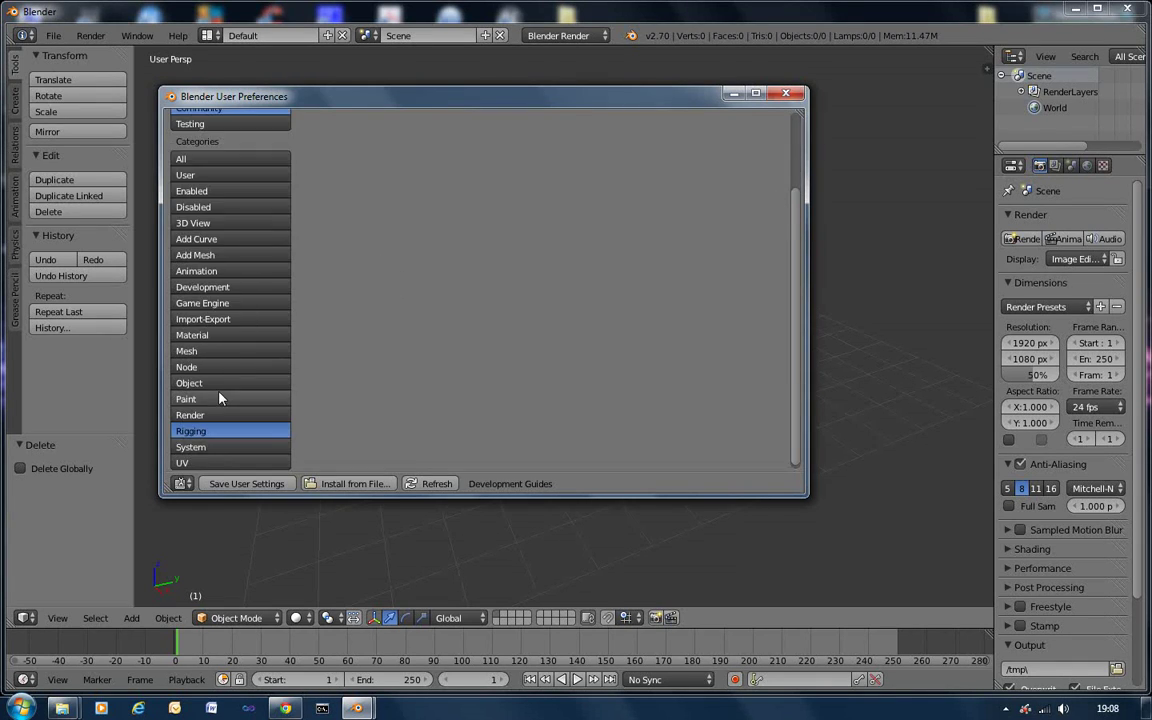
# - Check the Import: MakeHuman (.mhx) add-on under Import-Export, save user settings and close preferences
pyautogui.click(213, 320)
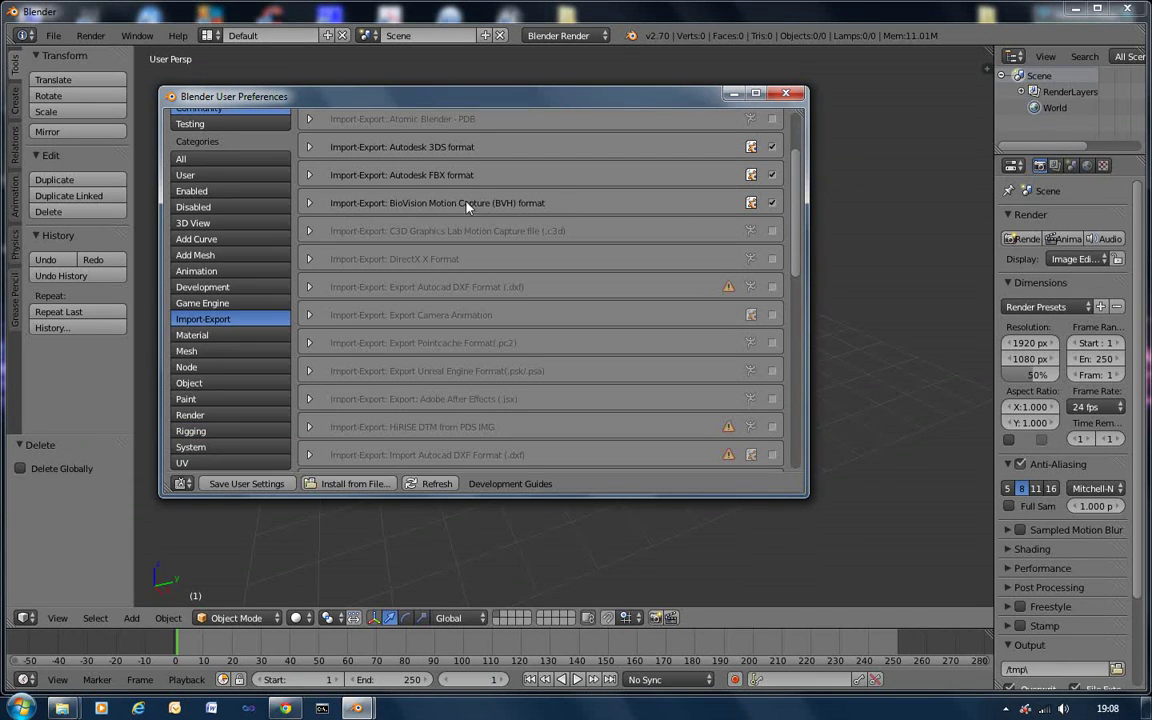
pyautogui.scroll(-10, 716, 235)
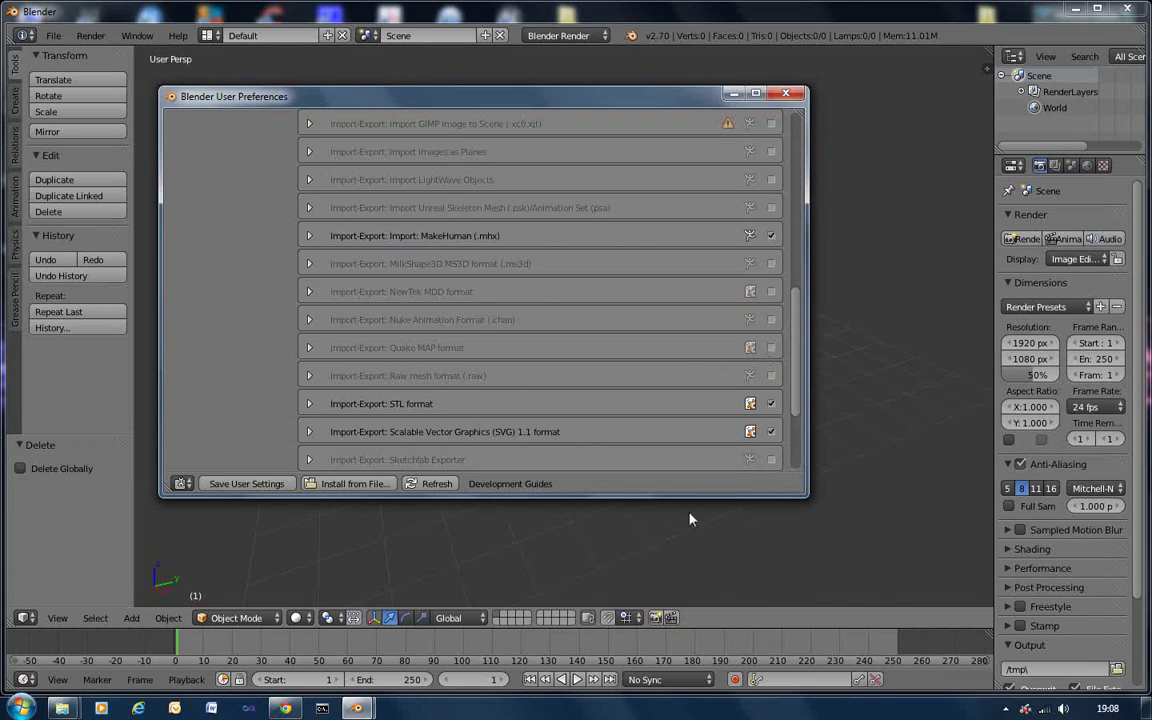
pyautogui.click(243, 484)
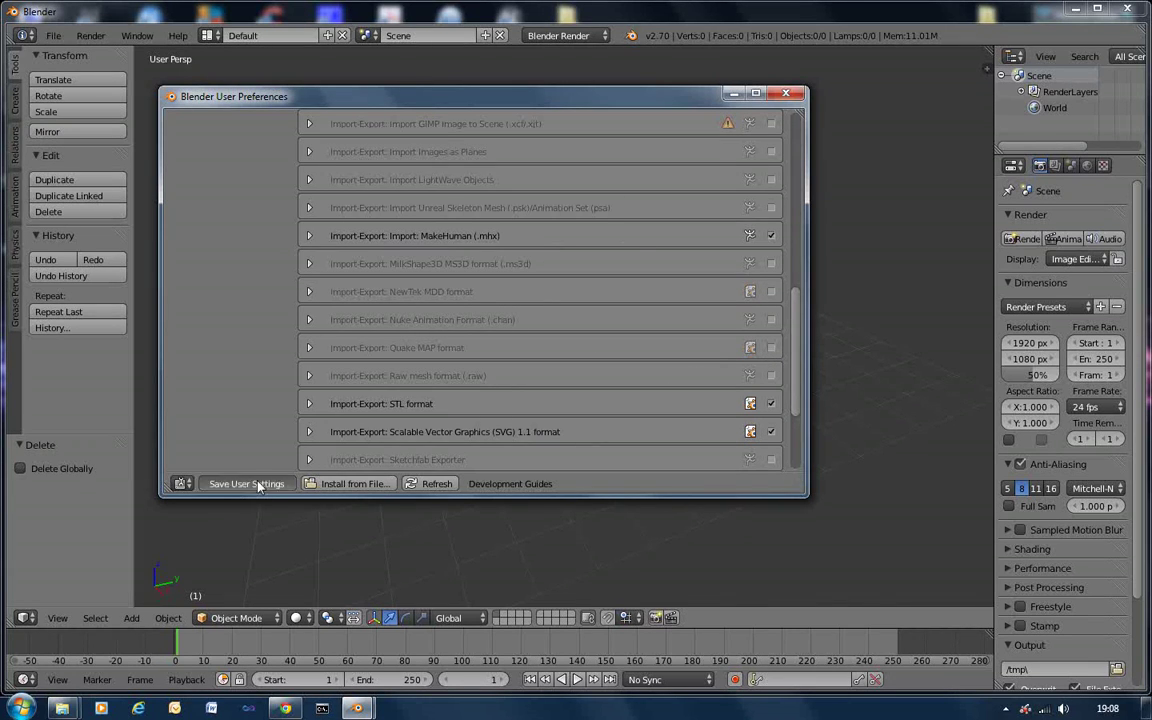
pyautogui.click(786, 94)
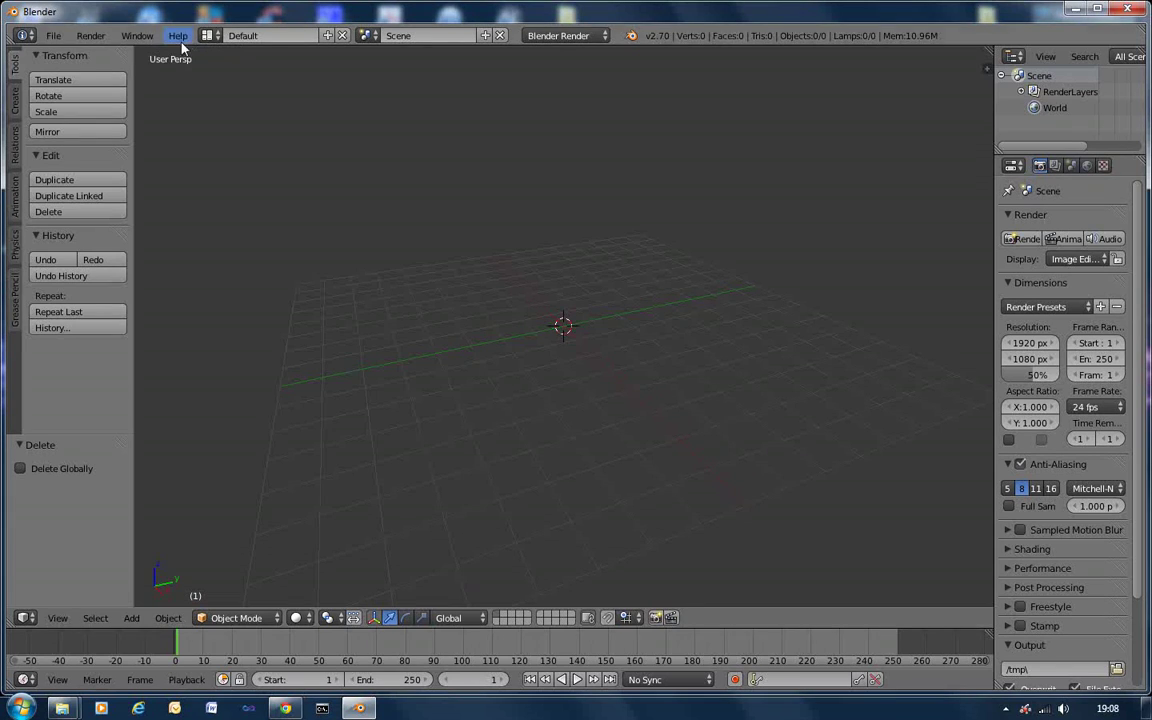
# - Import Makehuman_fatdude1.mhx from Documents\makehuman\v1\exports as a MakeHuman (.mhx) file
pyautogui.click(53, 35)
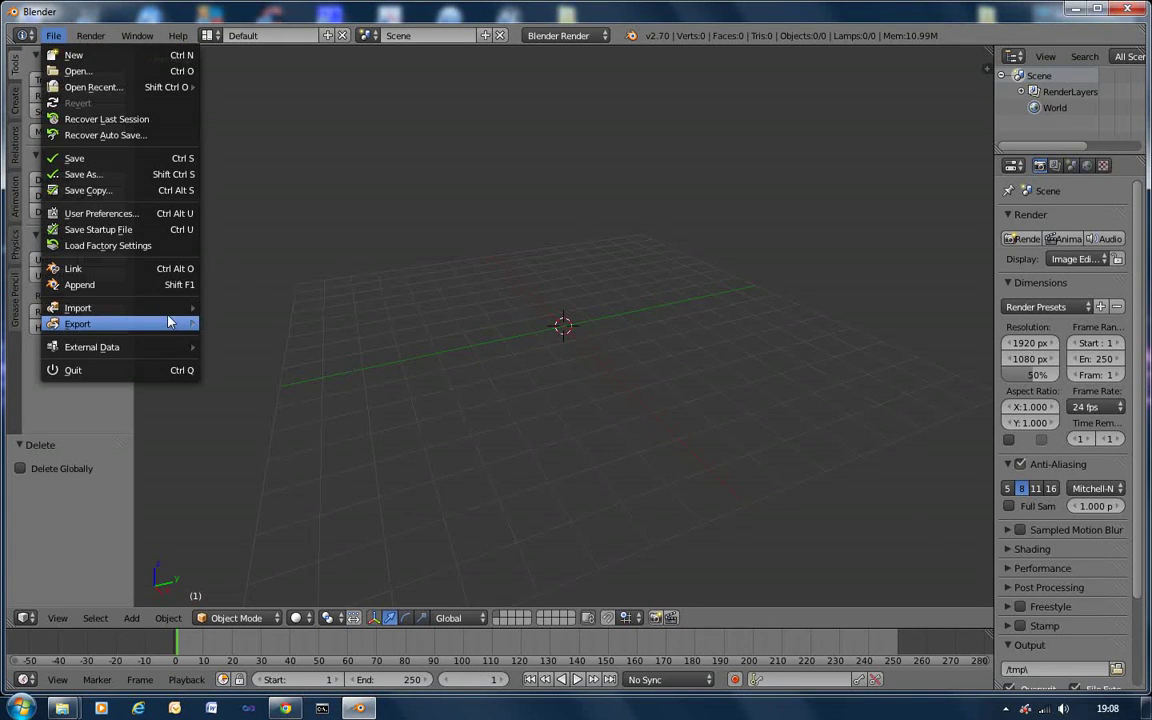
pyautogui.moveTo(168, 309)
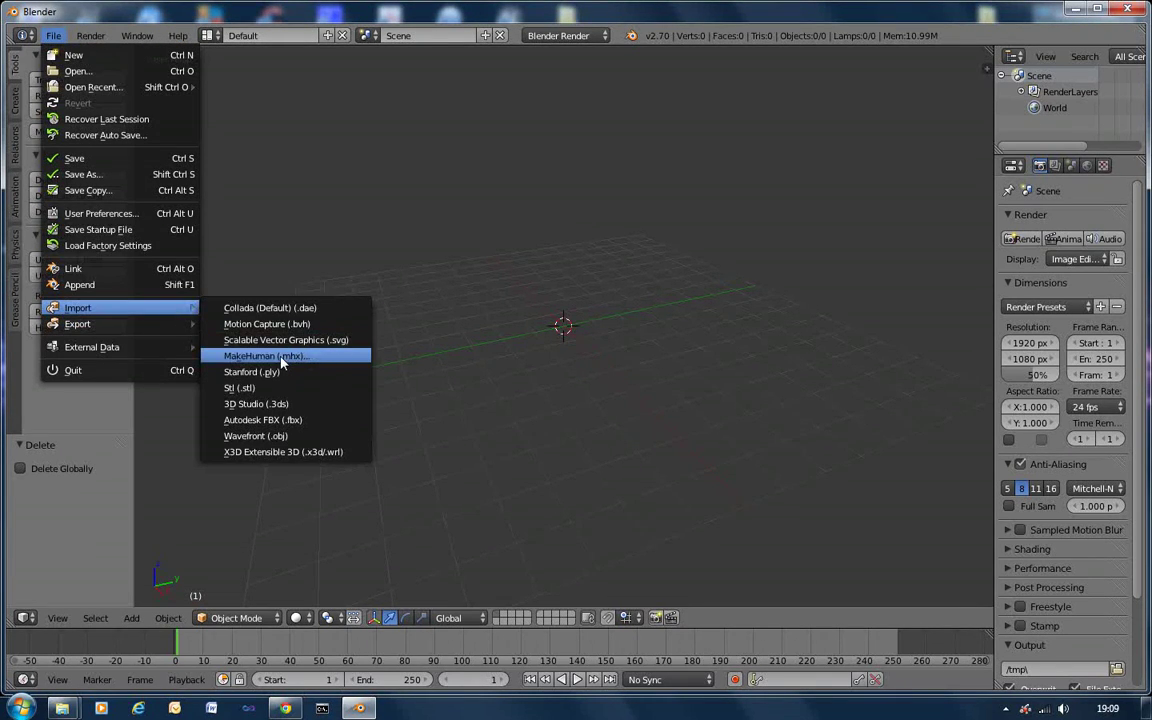
pyautogui.click(283, 362)
pyautogui.click(632, 148)
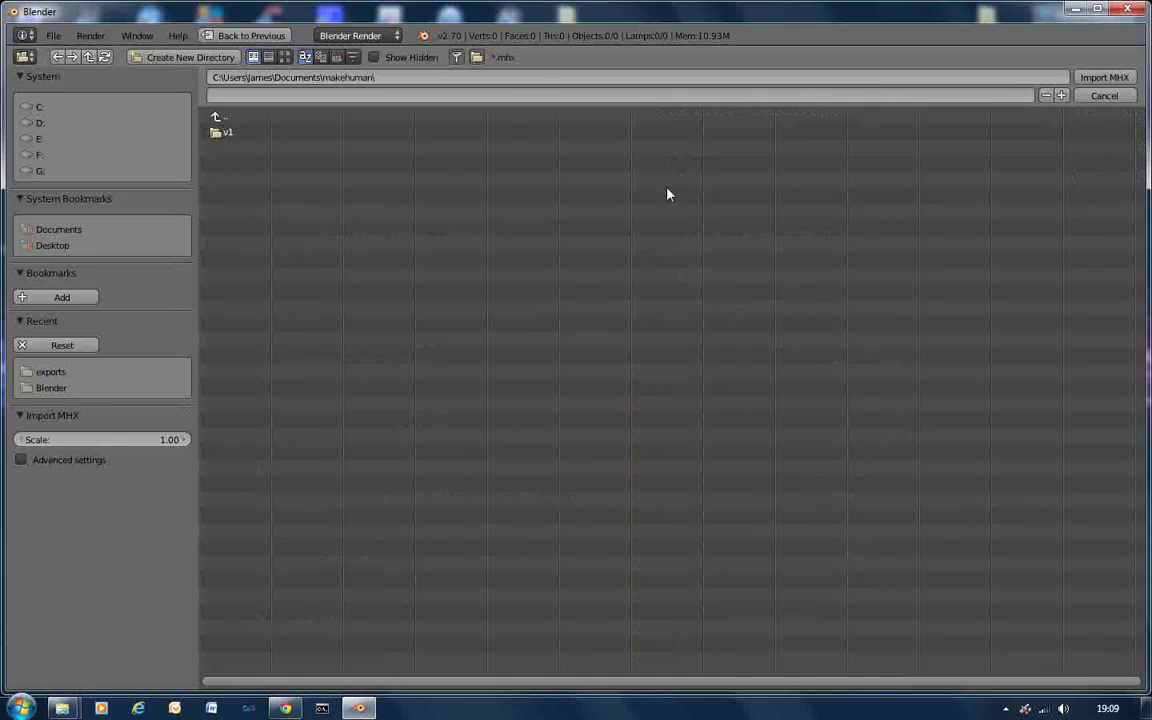
pyautogui.click(222, 132)
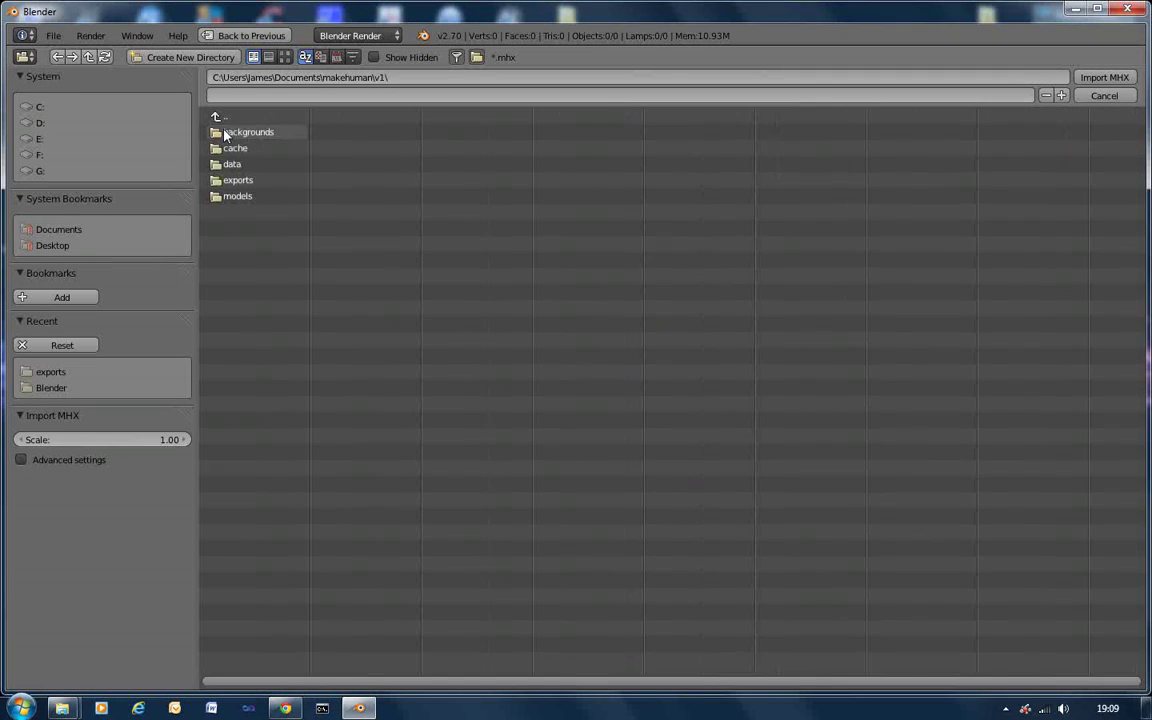
pyautogui.click(238, 183)
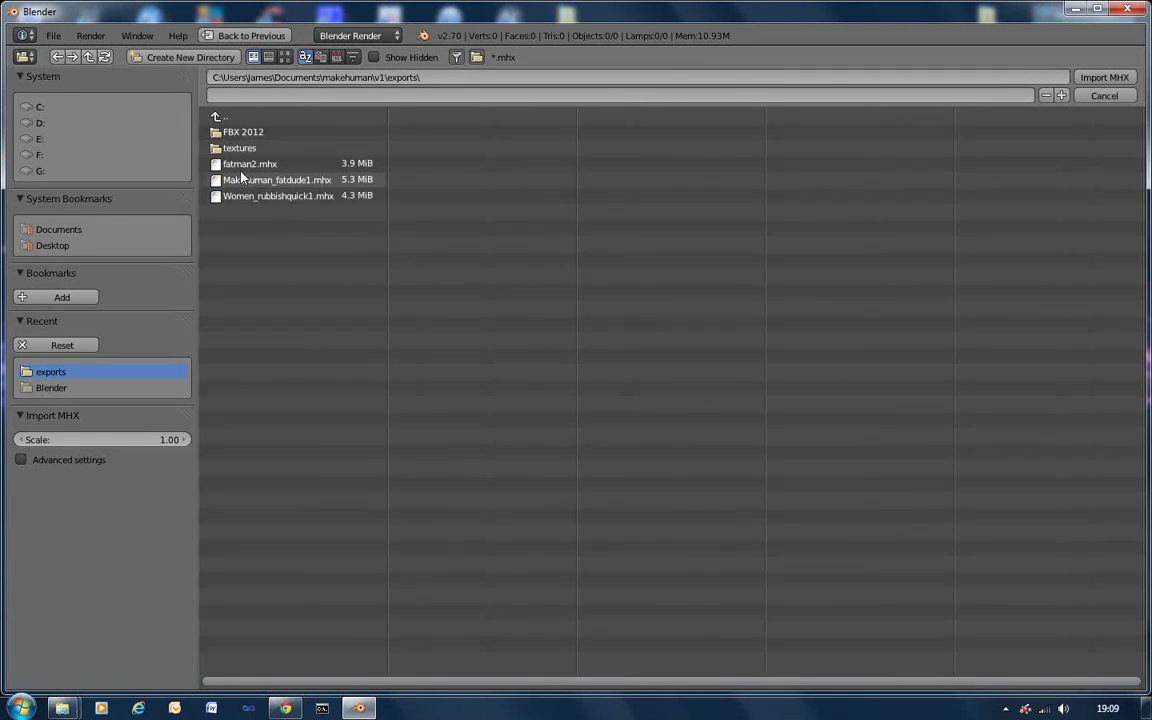
pyautogui.click(238, 166)
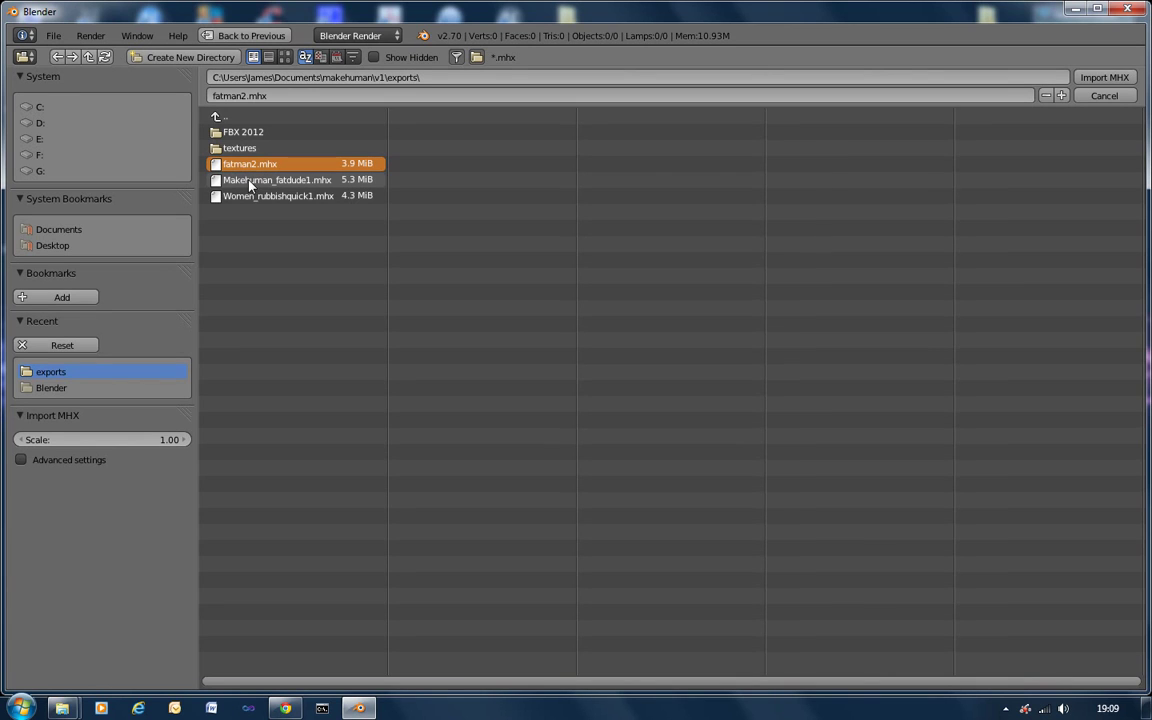
pyautogui.click(249, 183)
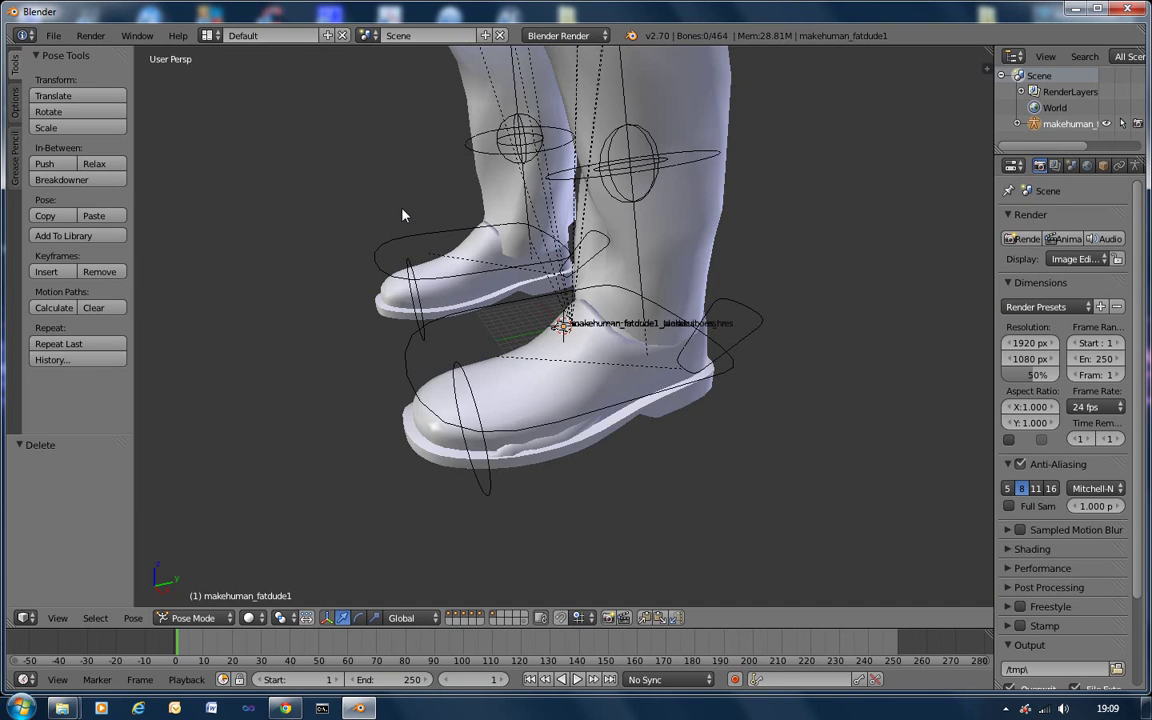
# - Orbit the view to face the rig from the front and open the properties sidebar
pyautogui.scroll(-6, 403, 215)
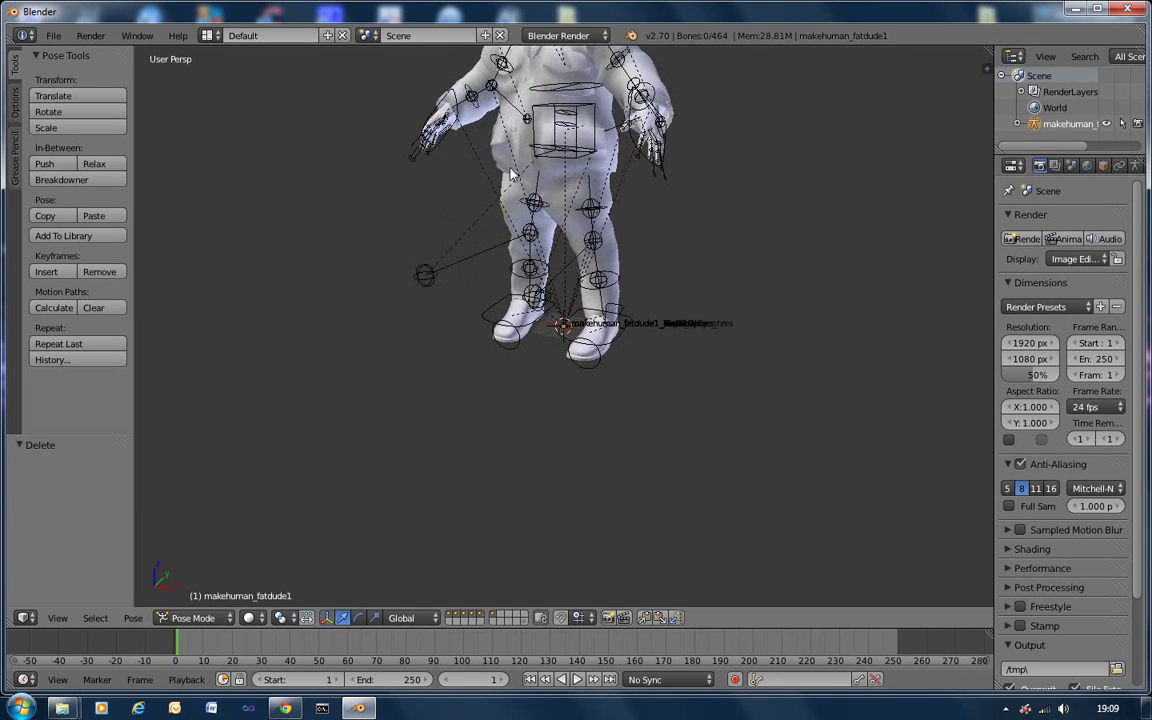
pyautogui.press('KP_4')
pyautogui.press('KP_4')
pyautogui.press('KP_4')
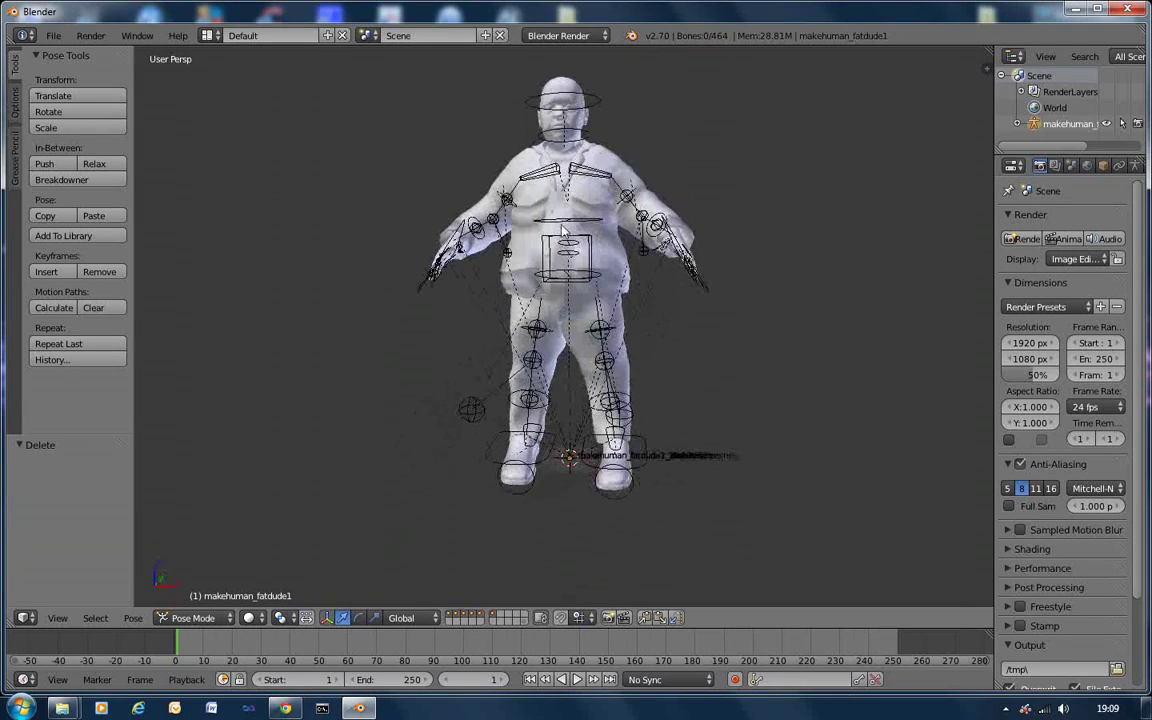
pyautogui.scroll(3, 527, 277)
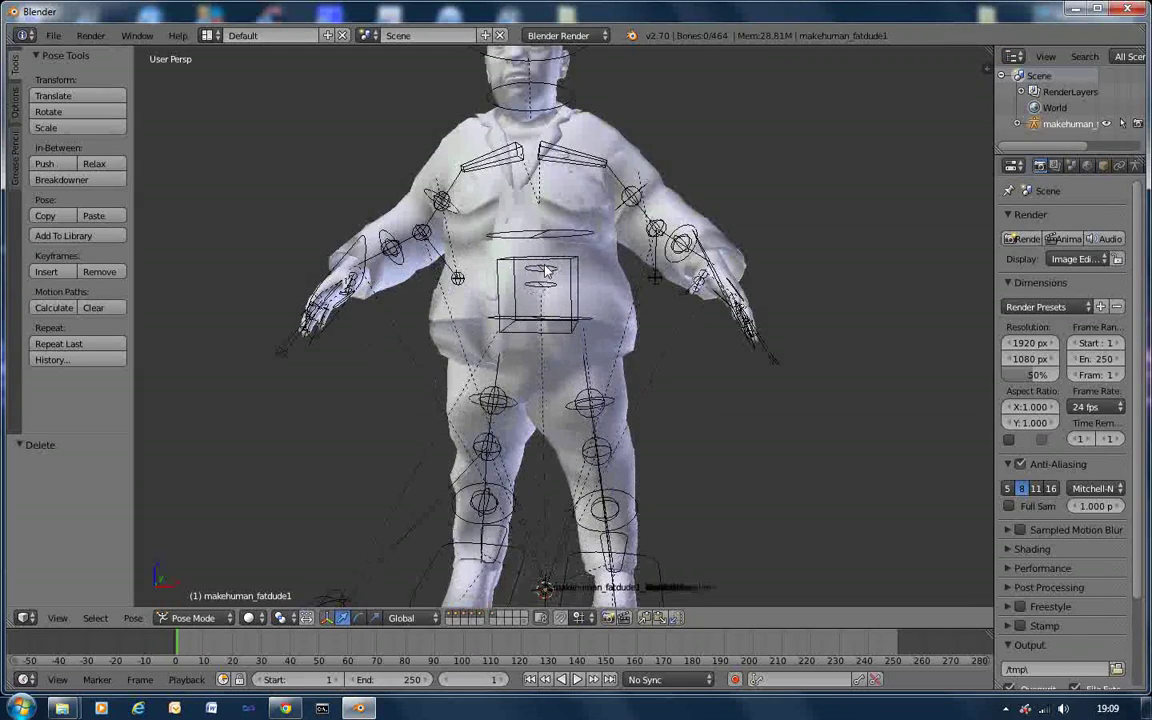
pyautogui.scroll(-2, 545, 272)
pyautogui.press('KP_4')
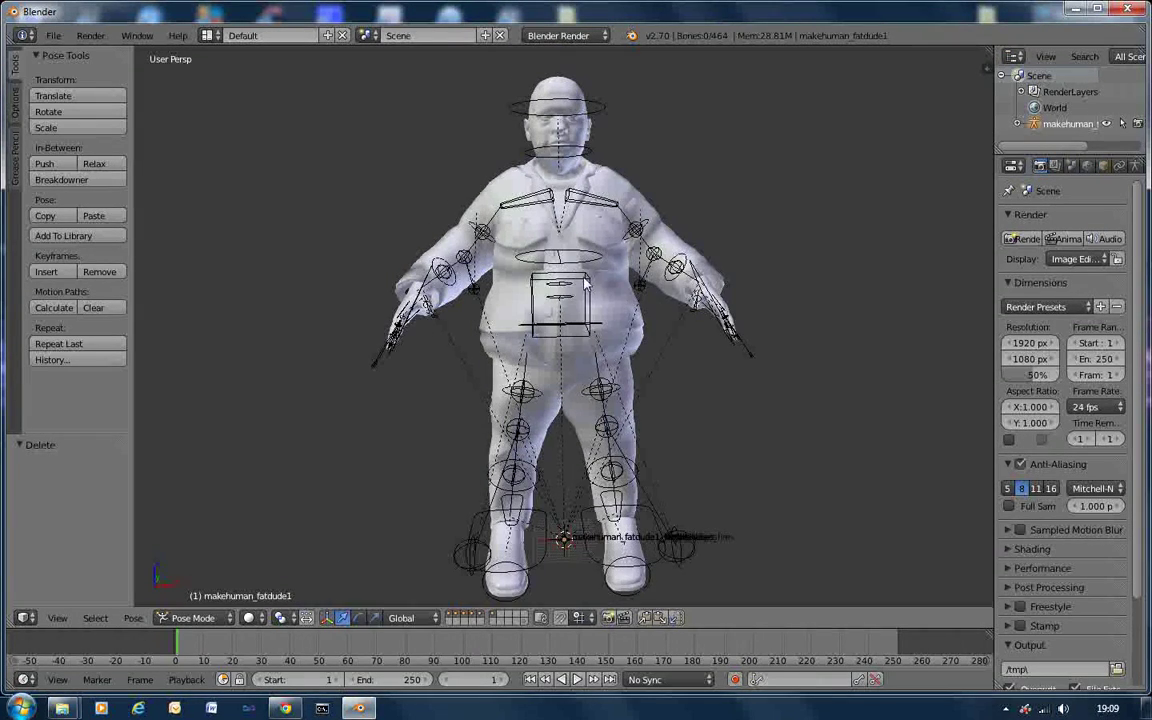
pyautogui.press('KP_4')
pyautogui.click(987, 68)
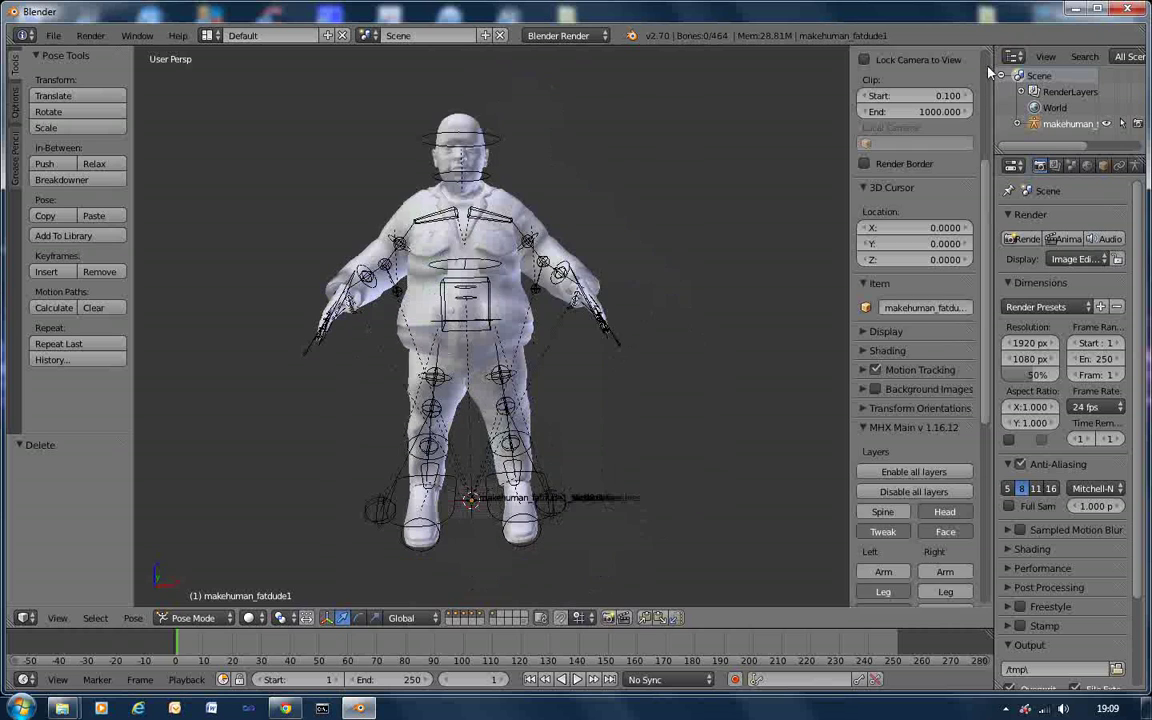
# - Turn on Textured Solid and Matcap shading and apply the red matcap
pyautogui.click(868, 351)
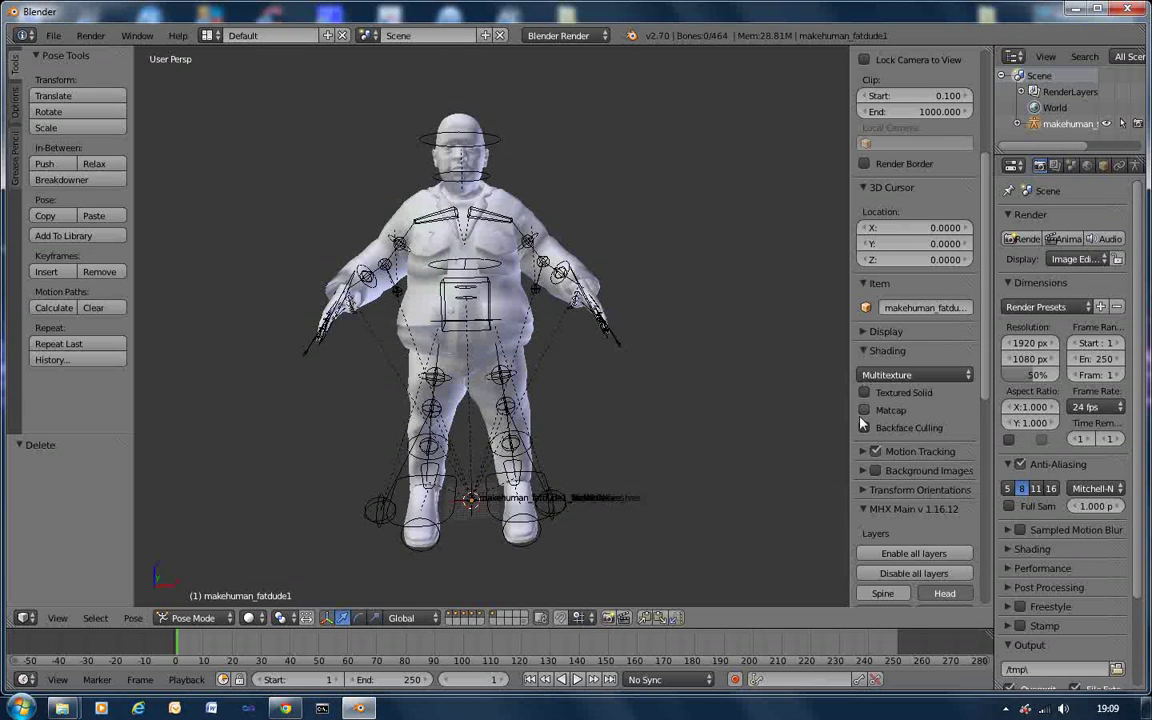
pyautogui.click(864, 392)
pyautogui.click(865, 410)
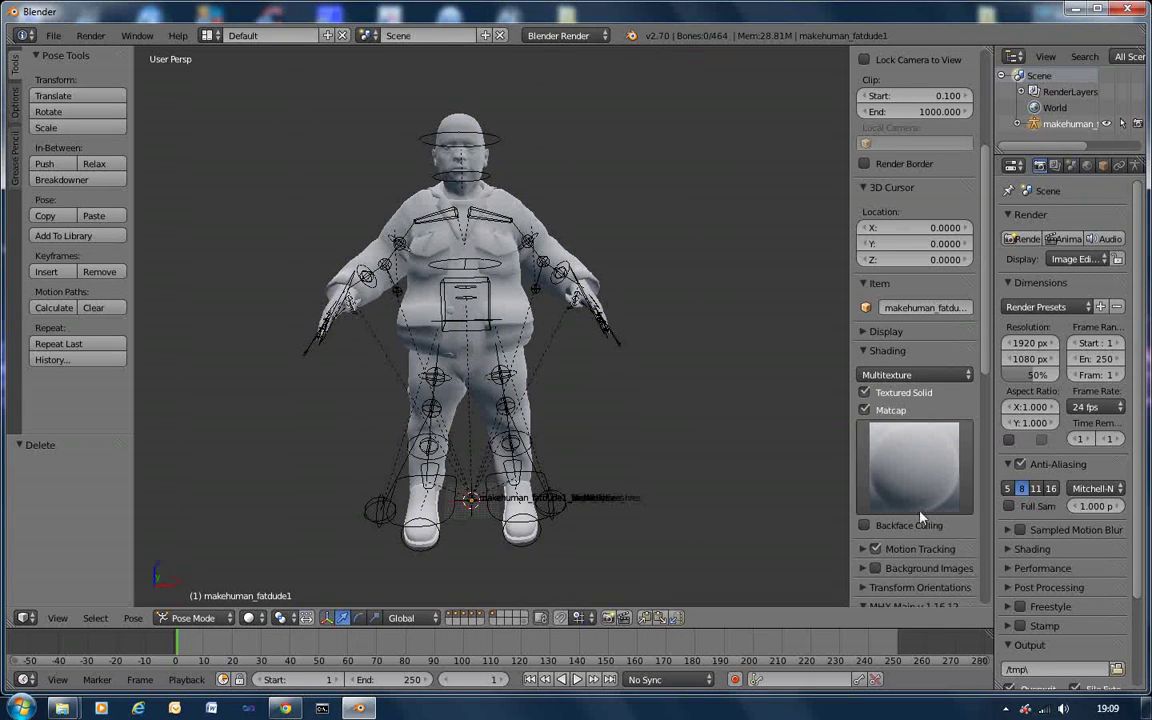
pyautogui.click(915, 472)
pyautogui.click(920, 471)
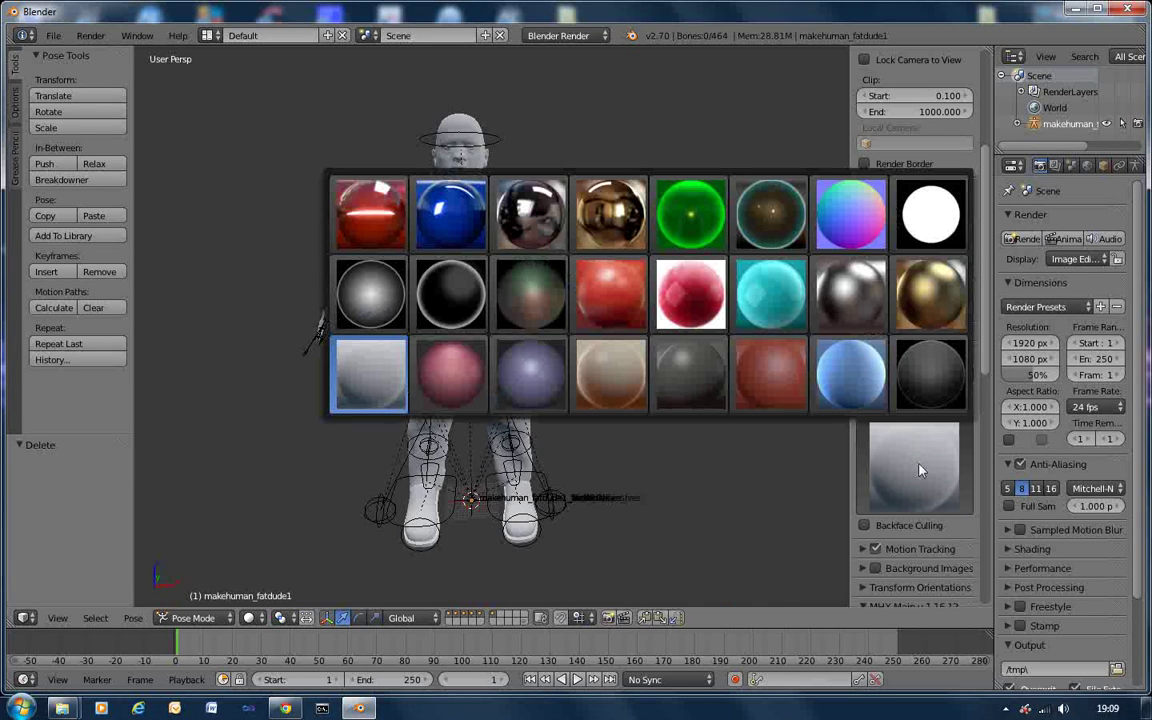
pyautogui.click(612, 297)
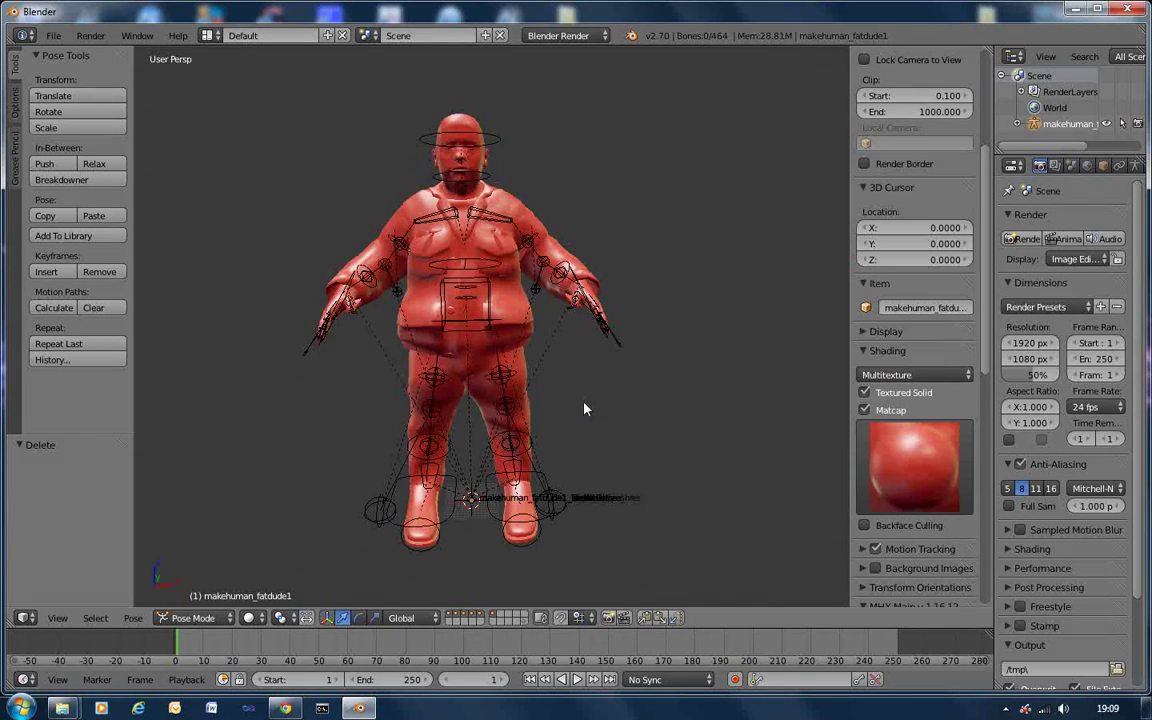
# - Scroll the properties sidebar down to the MHX rig layer controls
pyautogui.scroll(2, 586, 408)
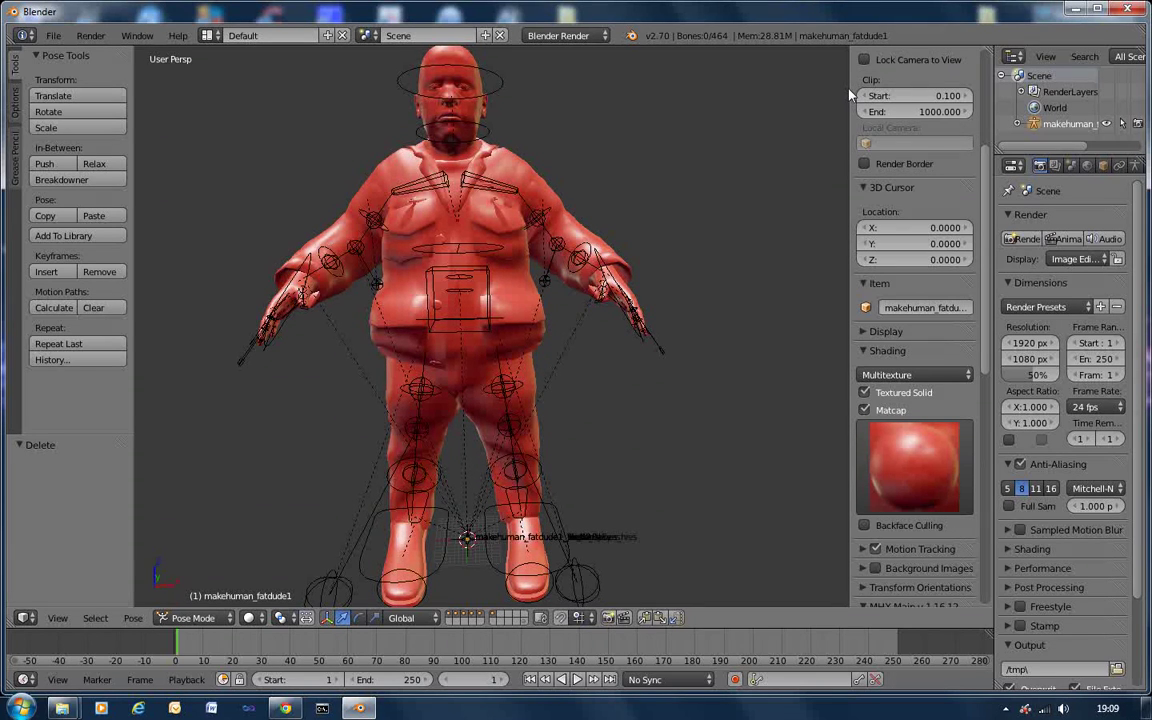
pyautogui.press('n')
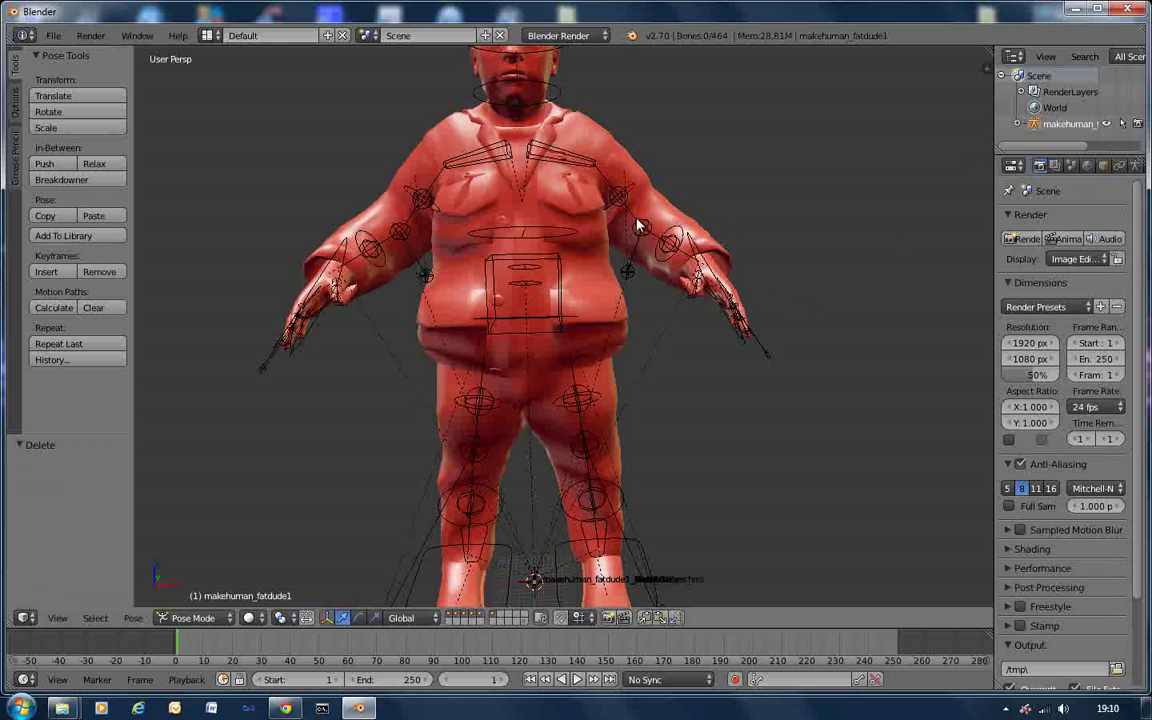
pyautogui.click(986, 72)
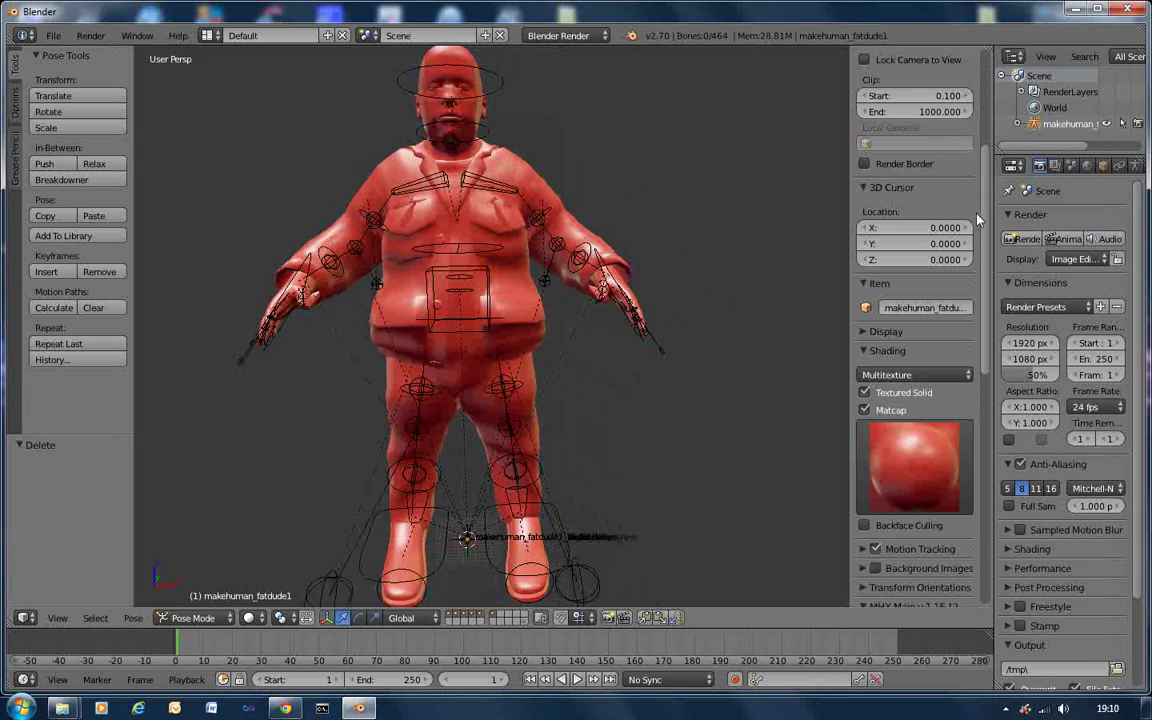
pyautogui.scroll(-10, 884, 184)
pyautogui.scroll(-1, 984, 379)
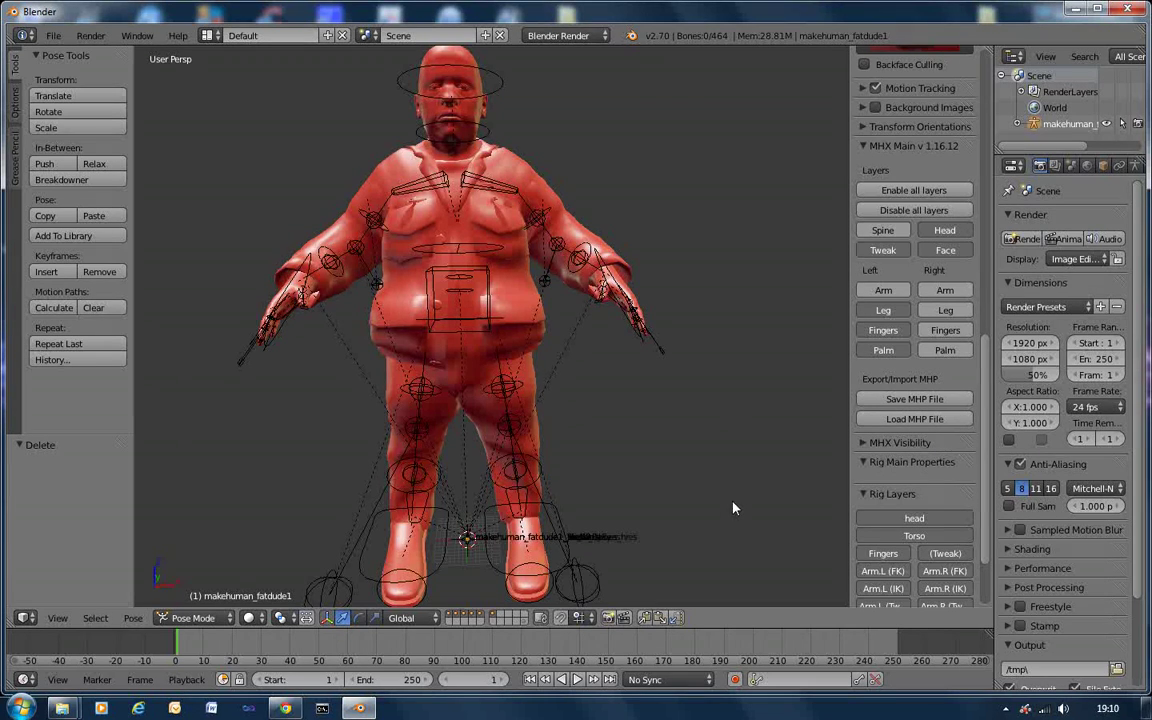
pyautogui.scroll(-4, 737, 509)
pyautogui.scroll(3, 741, 509)
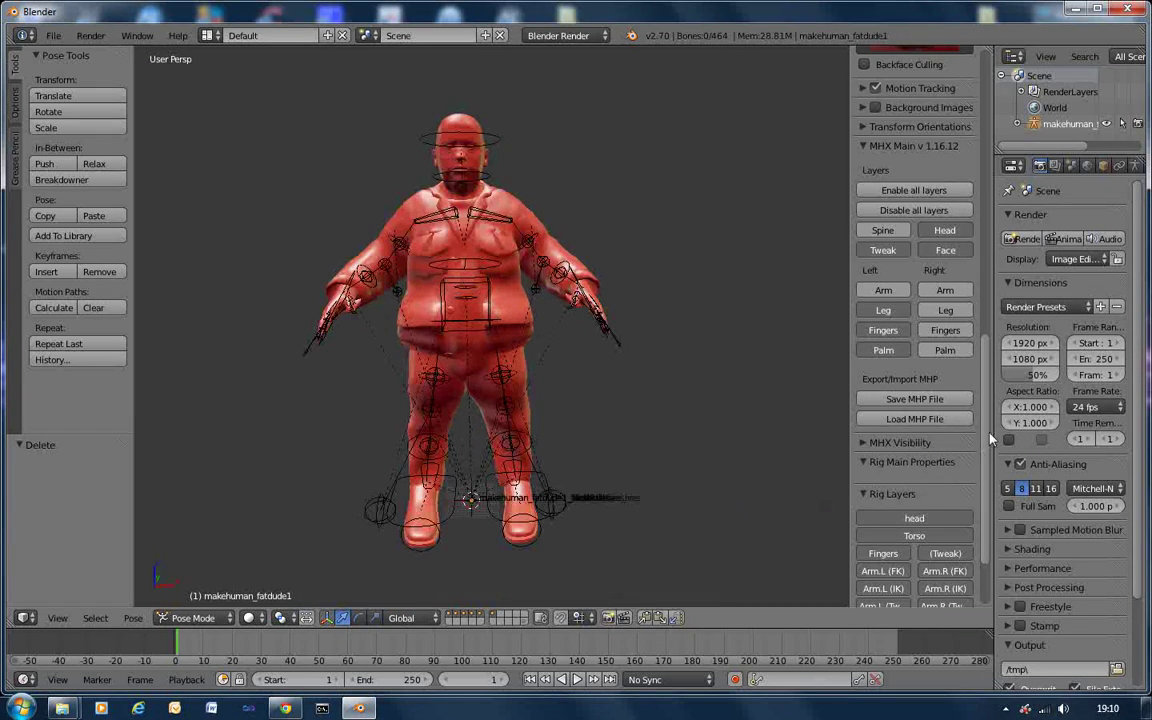
pyautogui.scroll(-3, 885, 421)
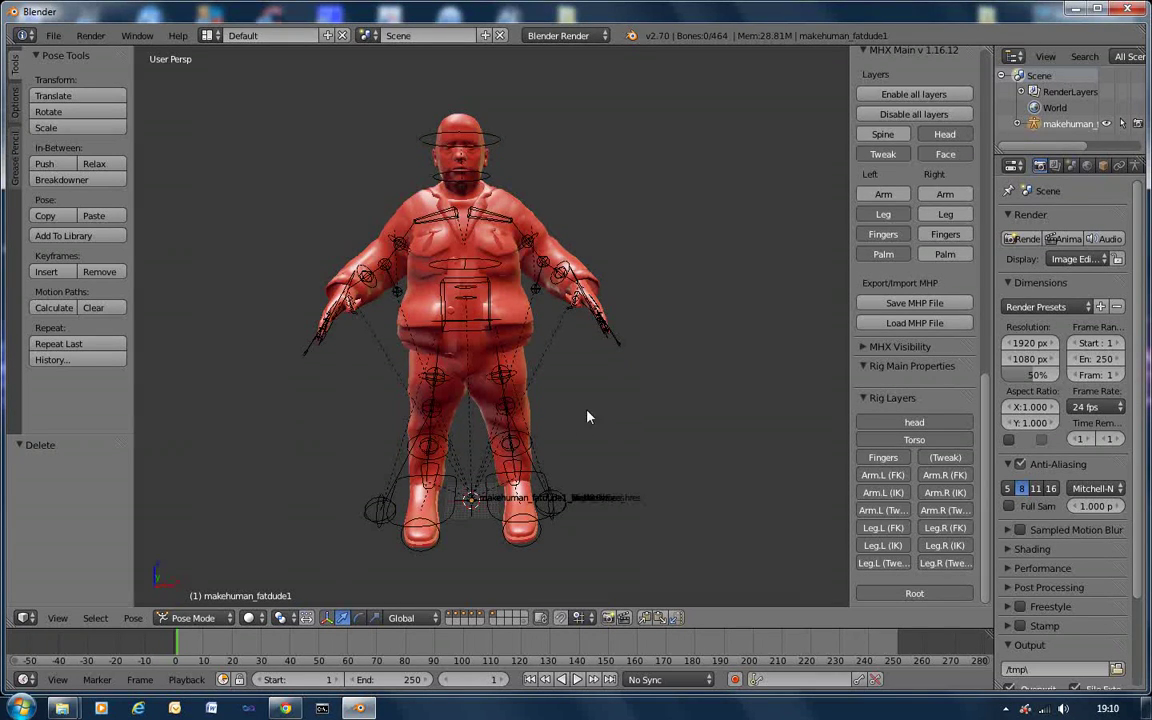
pyautogui.scroll(2, 588, 417)
pyautogui.moveTo(612, 391)
pyautogui.mouseDown(button='middle')
pyautogui.moveTo(632, 412)
pyautogui.moveTo(609, 399)
pyautogui.moveTo(620, 386)
pyautogui.mouseUp(button='middle')
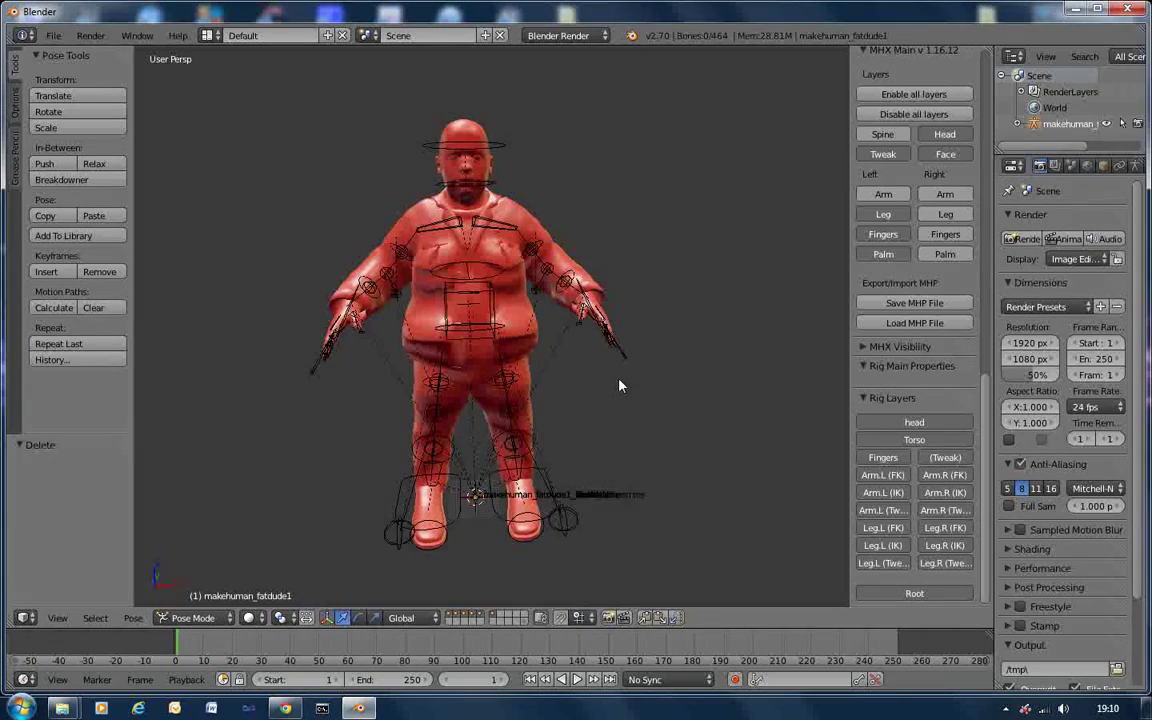
pyautogui.scroll(2, 620, 386)
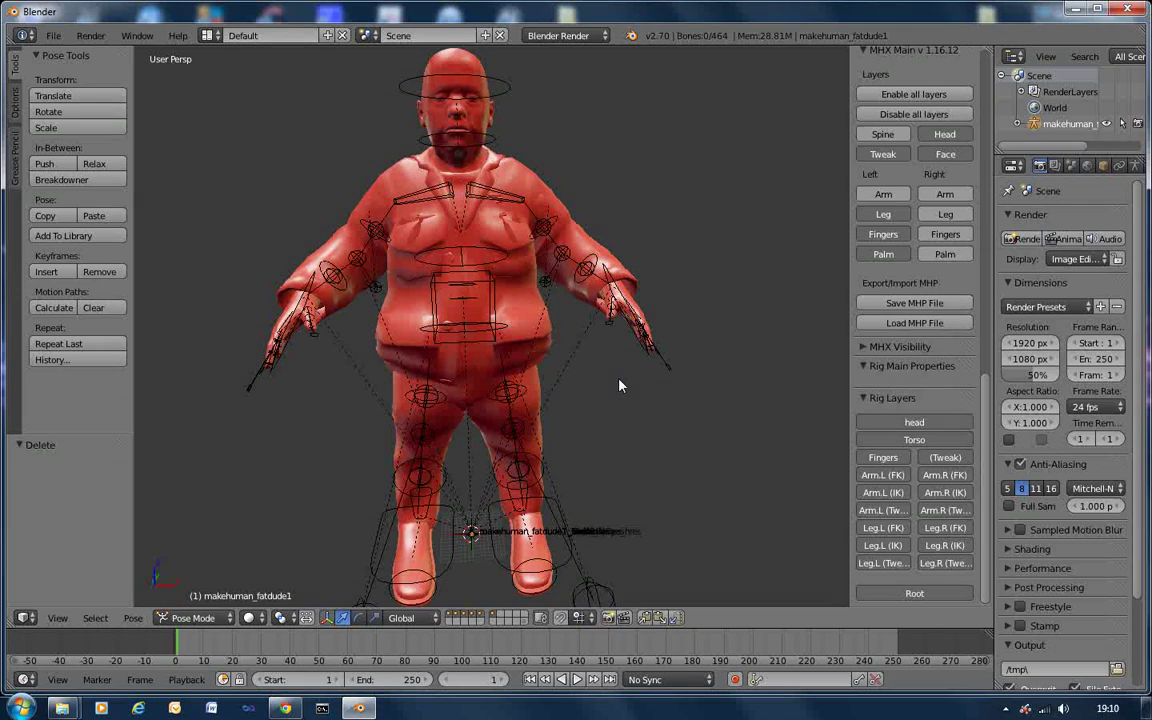
# - Select the head bone and try a trackball rotation, cancelling it to keep the original pose
pyautogui.click(508, 85)
pyautogui.rightClick(508, 88)
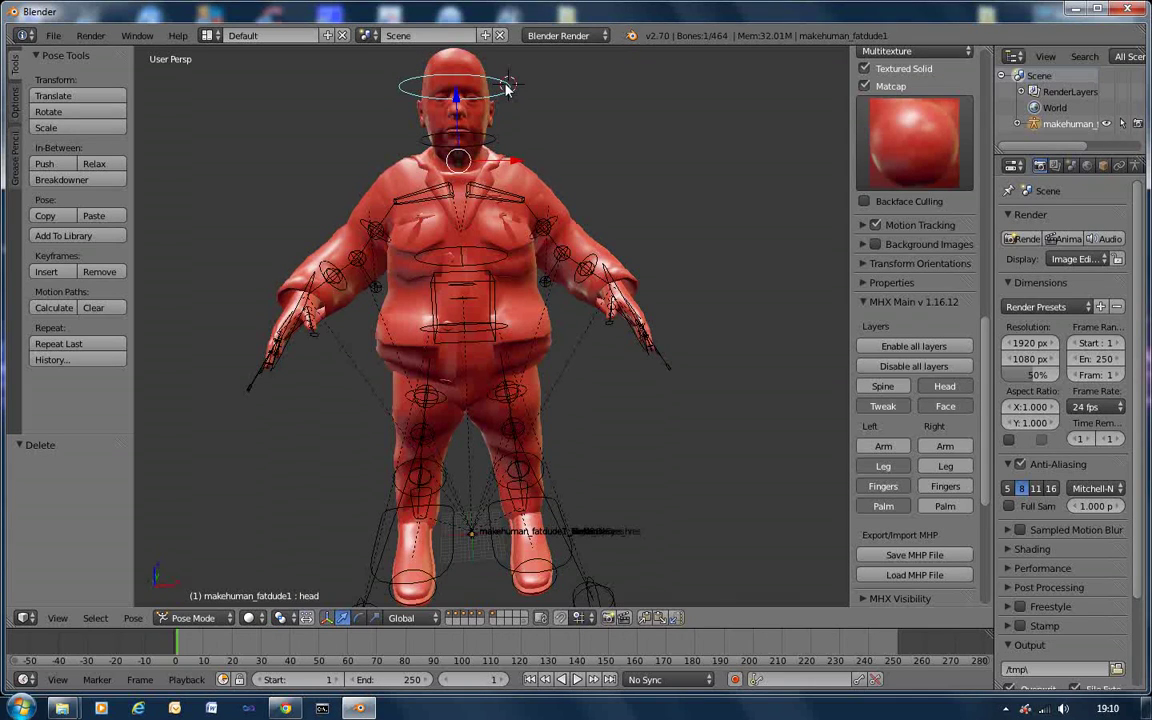
pyautogui.press('r')
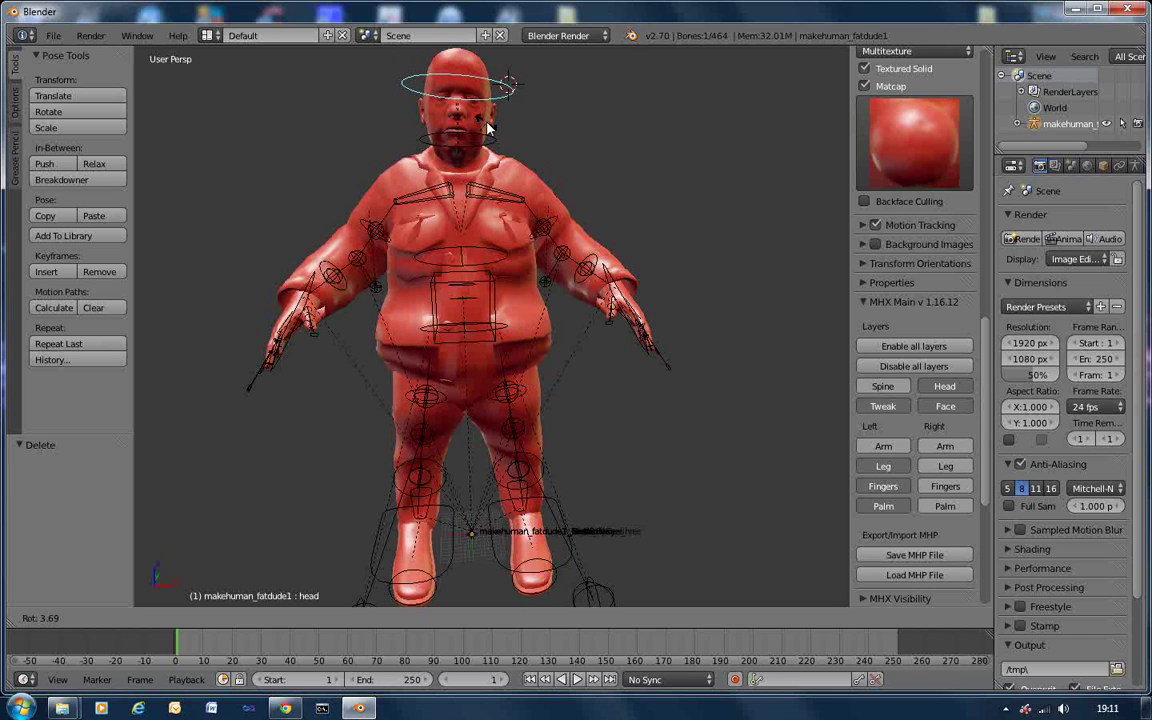
pyautogui.press('r')
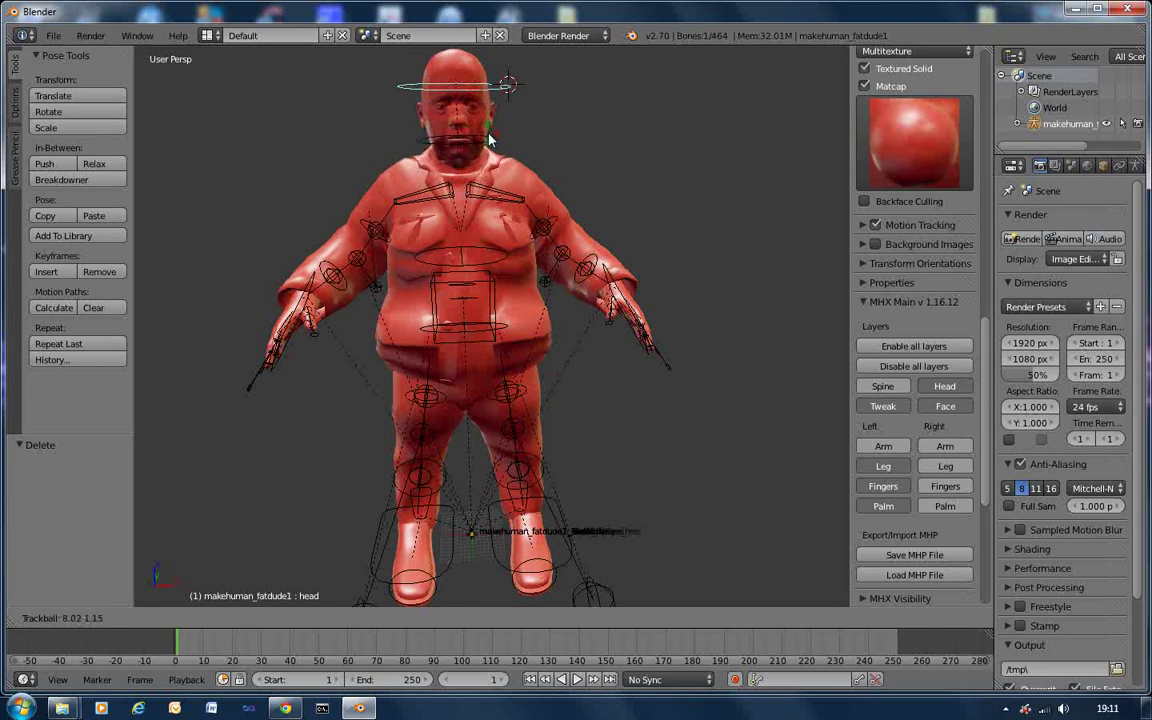
pyautogui.press('Escape')
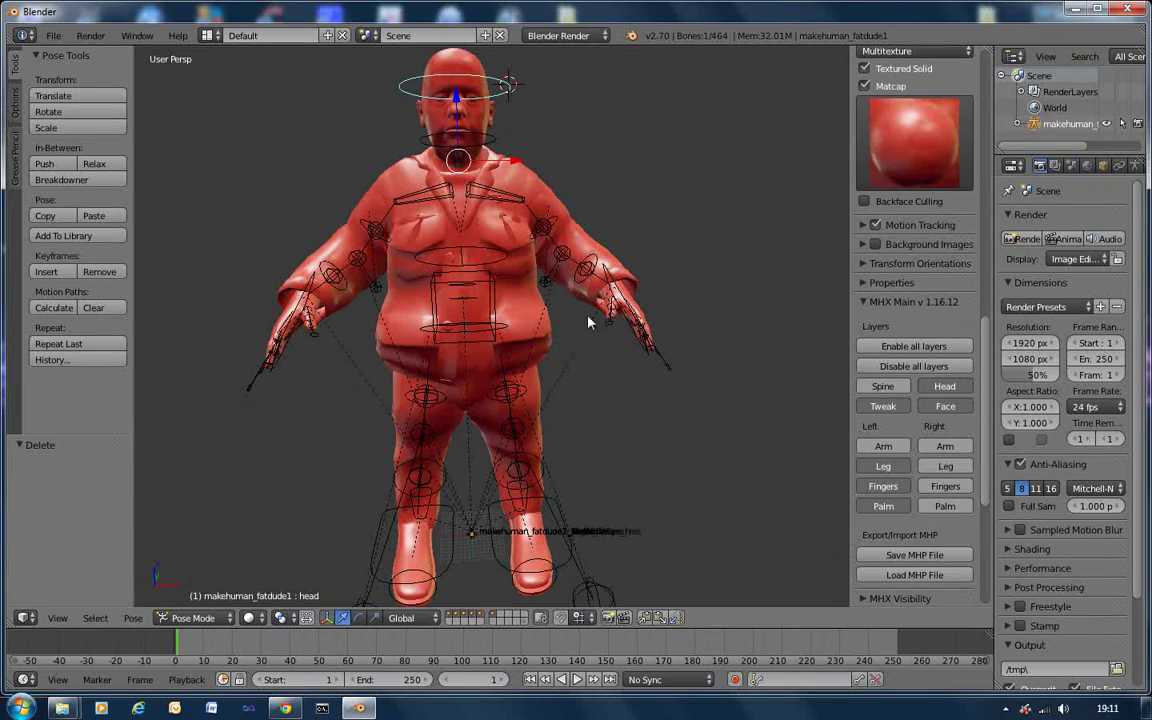
pyautogui.moveTo(455, 440); pyautogui.dragTo(514, 386, button='middle')
# - Rotate the right hand control bone hand.fk.R freely into a new orientation
pyautogui.scroll(2, 558, 456)
pyautogui.scroll(1, 558, 456)
pyautogui.scroll(2, 502, 430)
pyautogui.rightClick(558, 273)
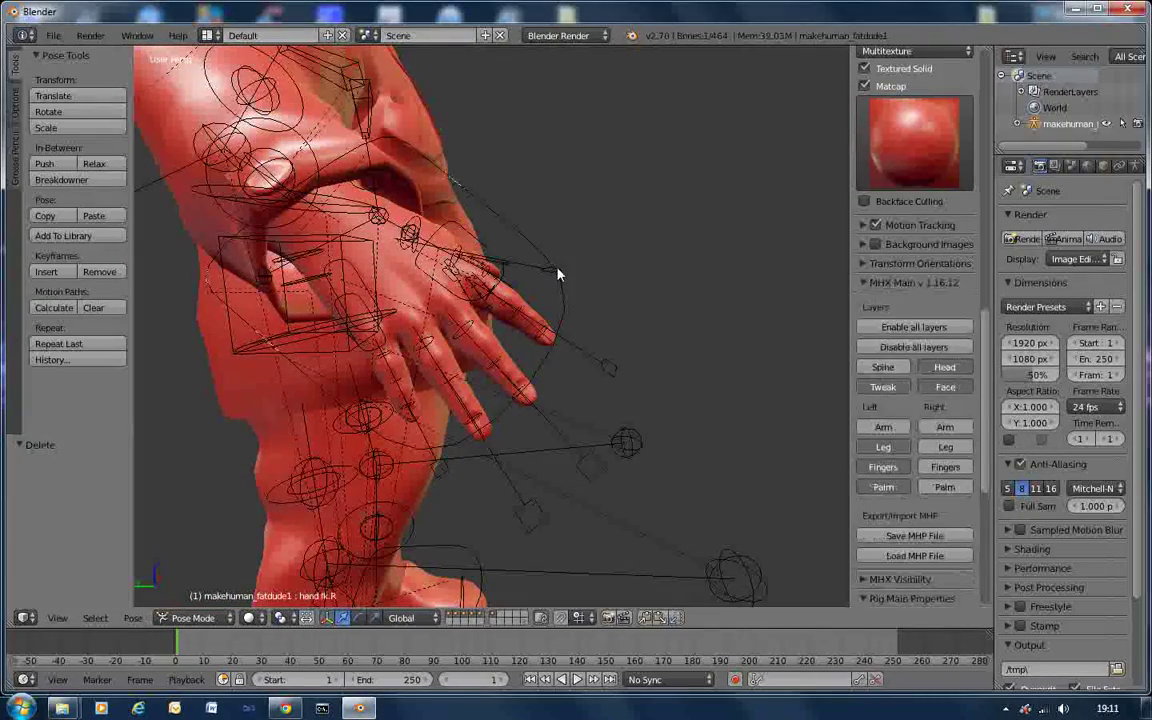
pyautogui.rightClick(553, 272)
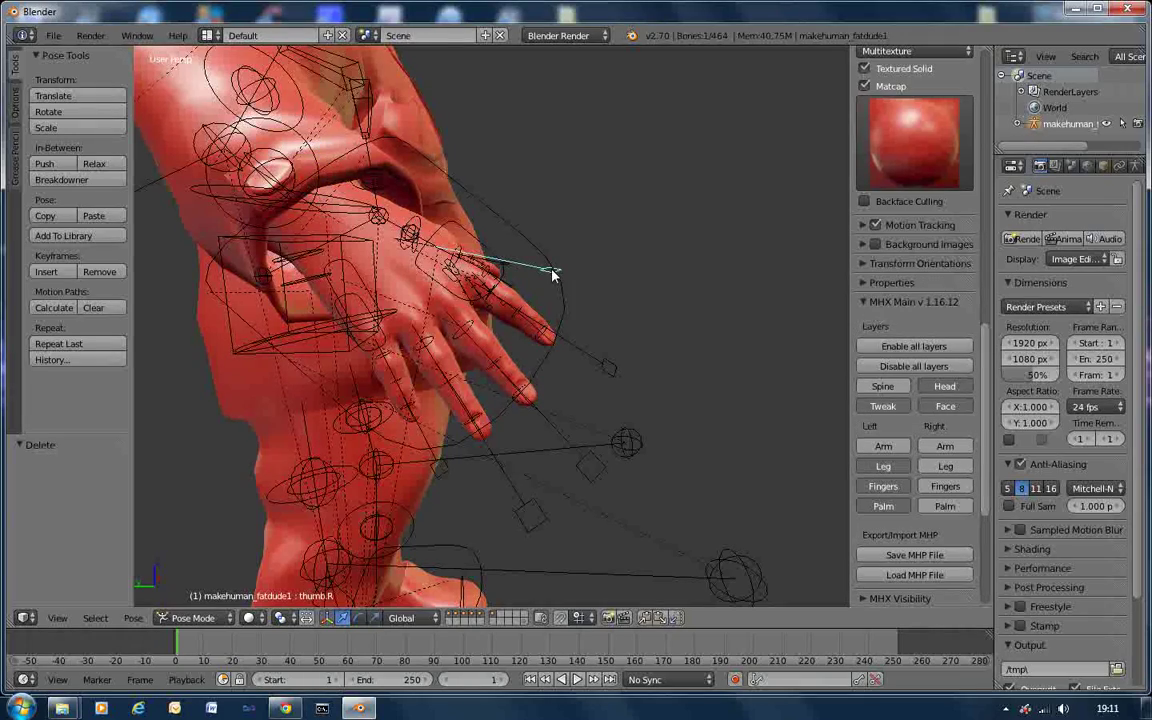
pyautogui.rightClick(548, 262)
pyautogui.press('r')
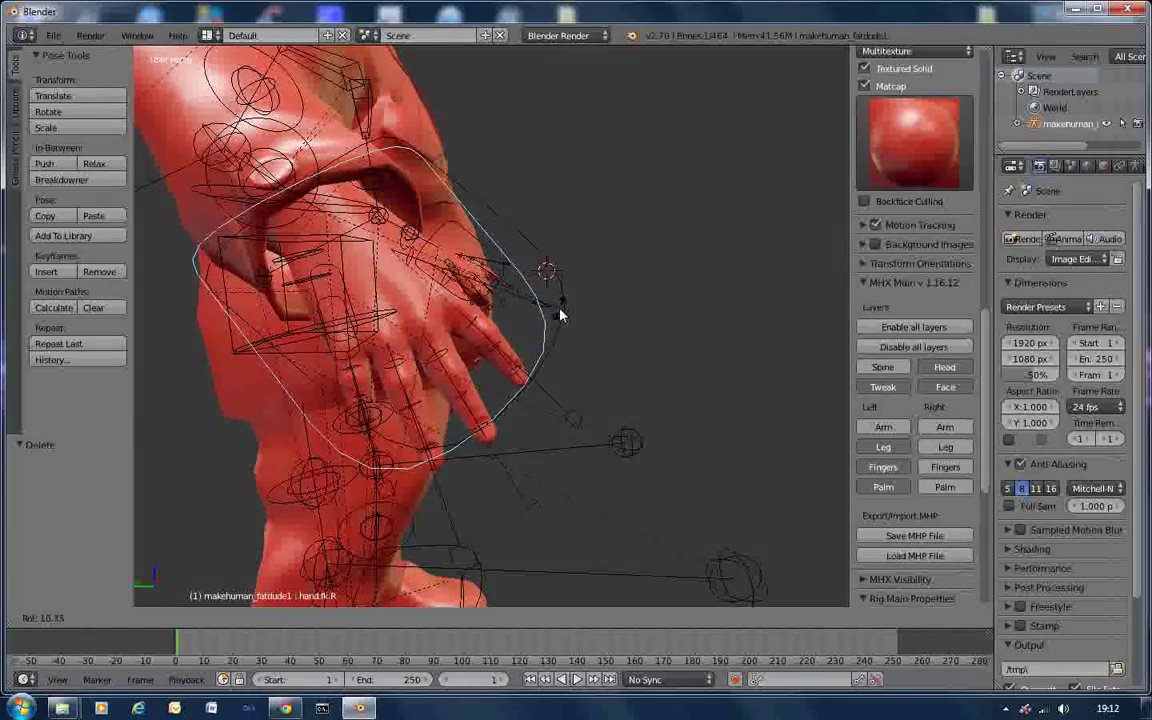
pyautogui.press('r')
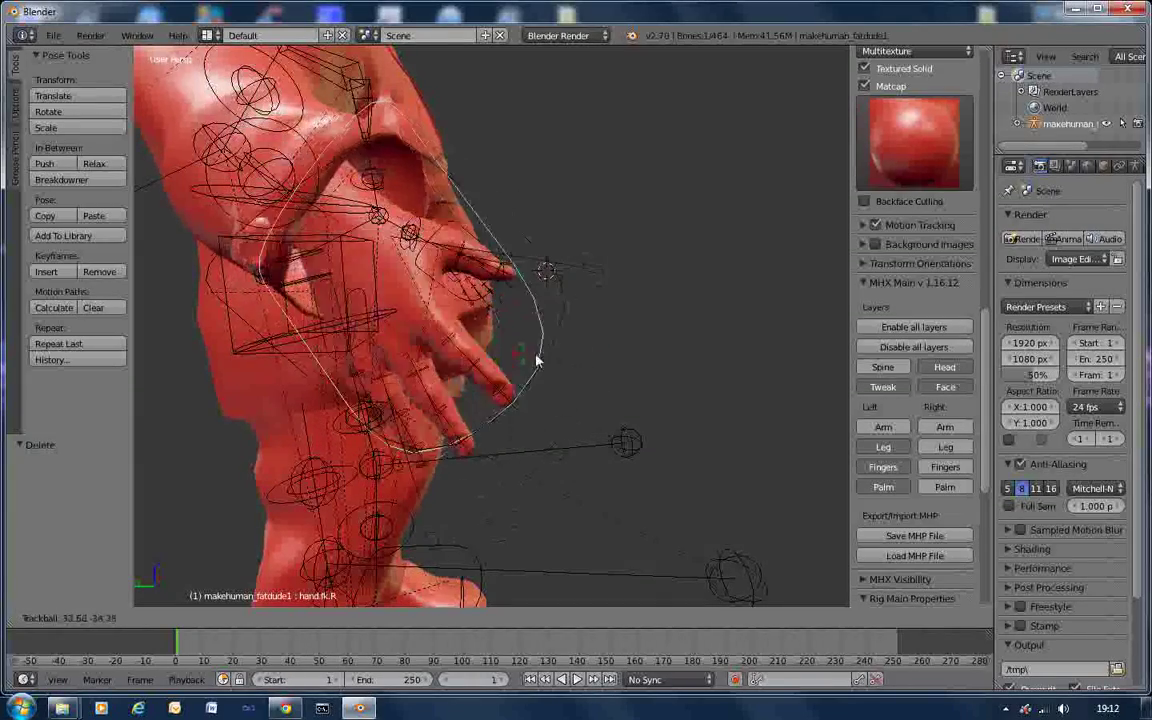
pyautogui.click(530, 370)
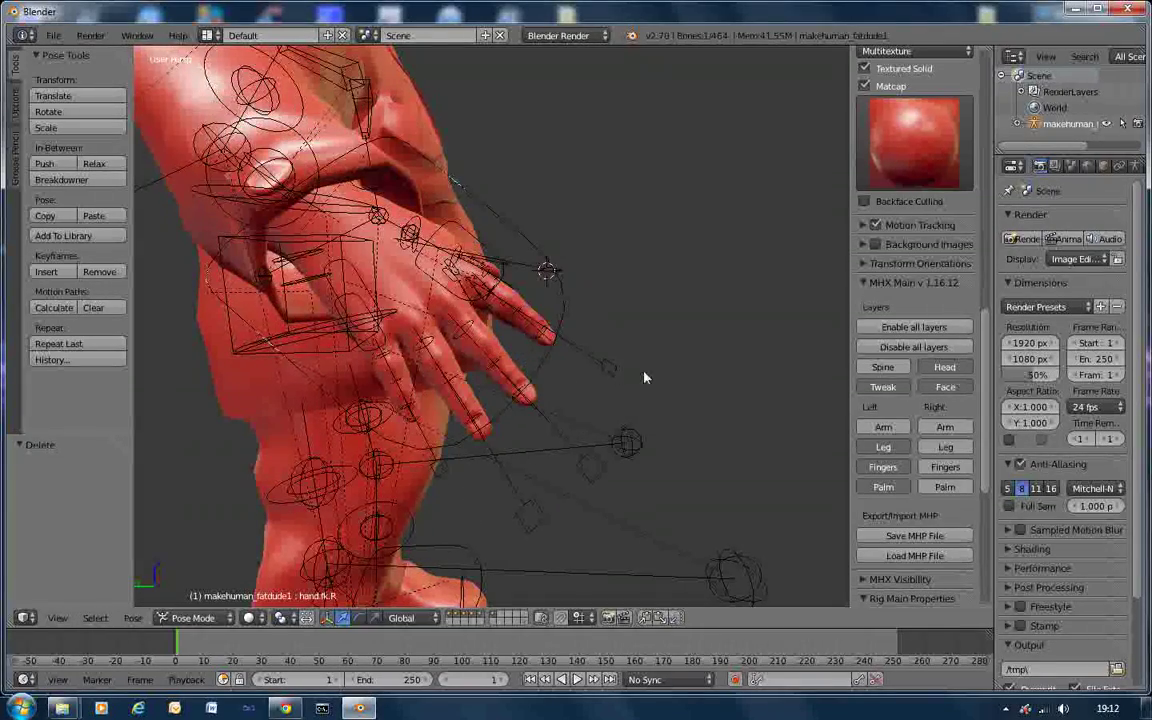
# - Bend the right index finger bone f_index.R using trackball rotation
pyautogui.rightClick(613, 380)
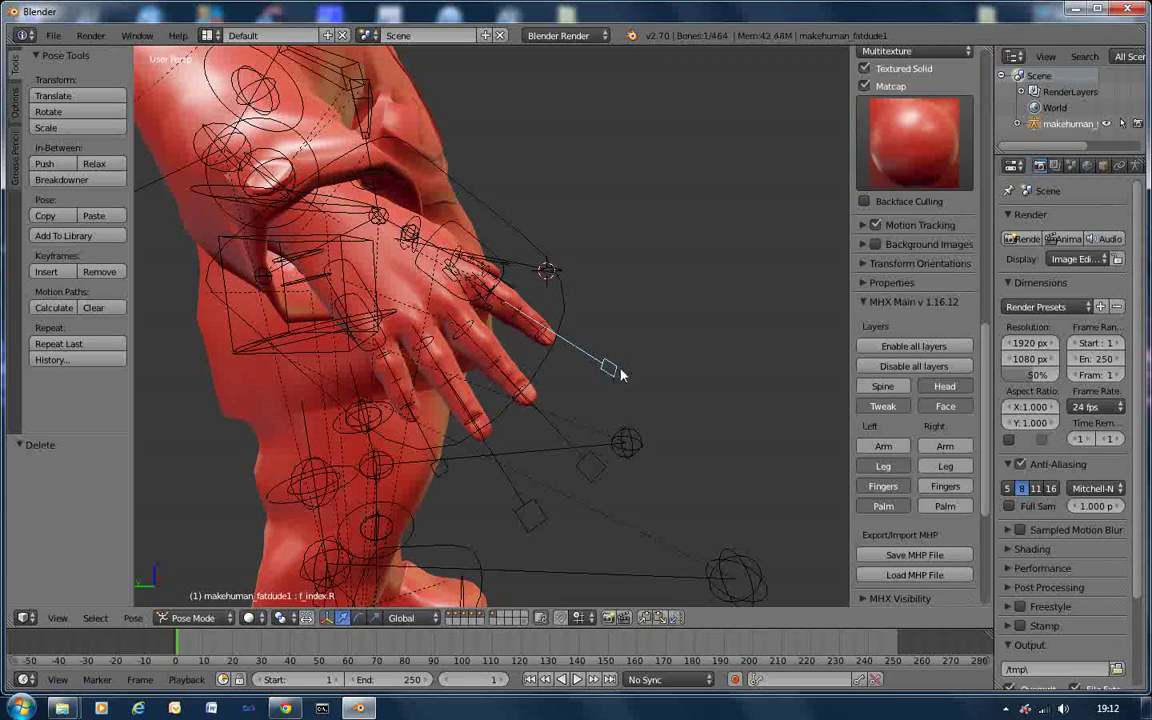
pyautogui.press('r')
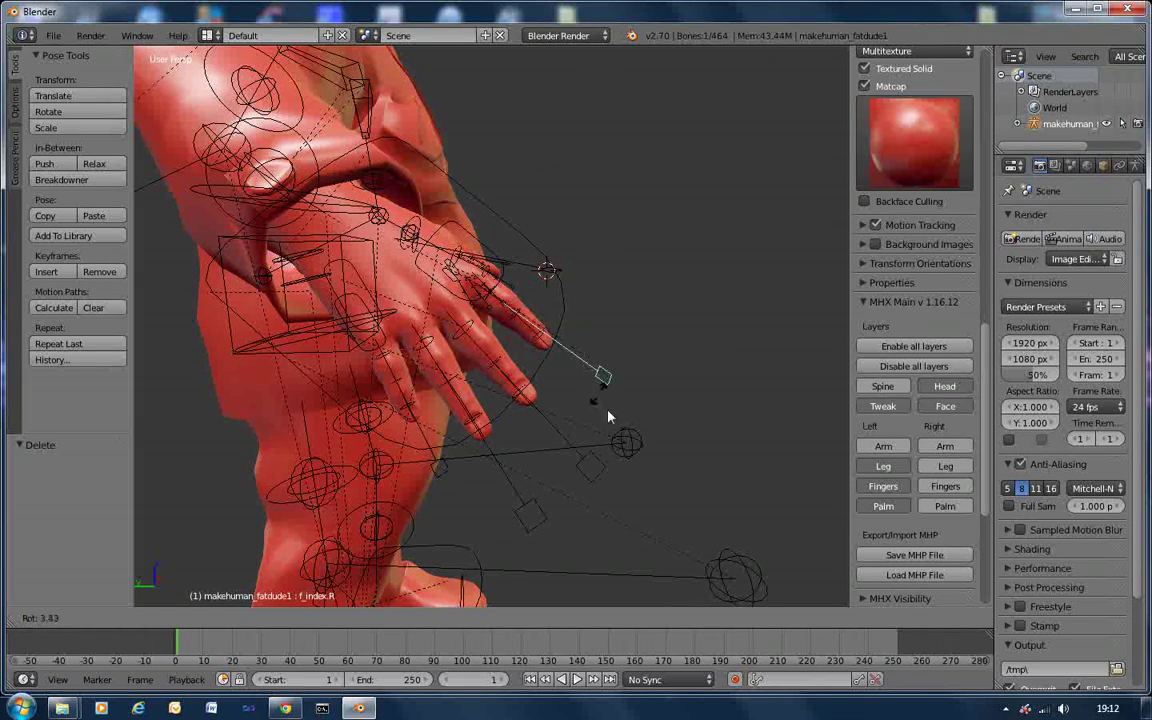
pyautogui.press('r')
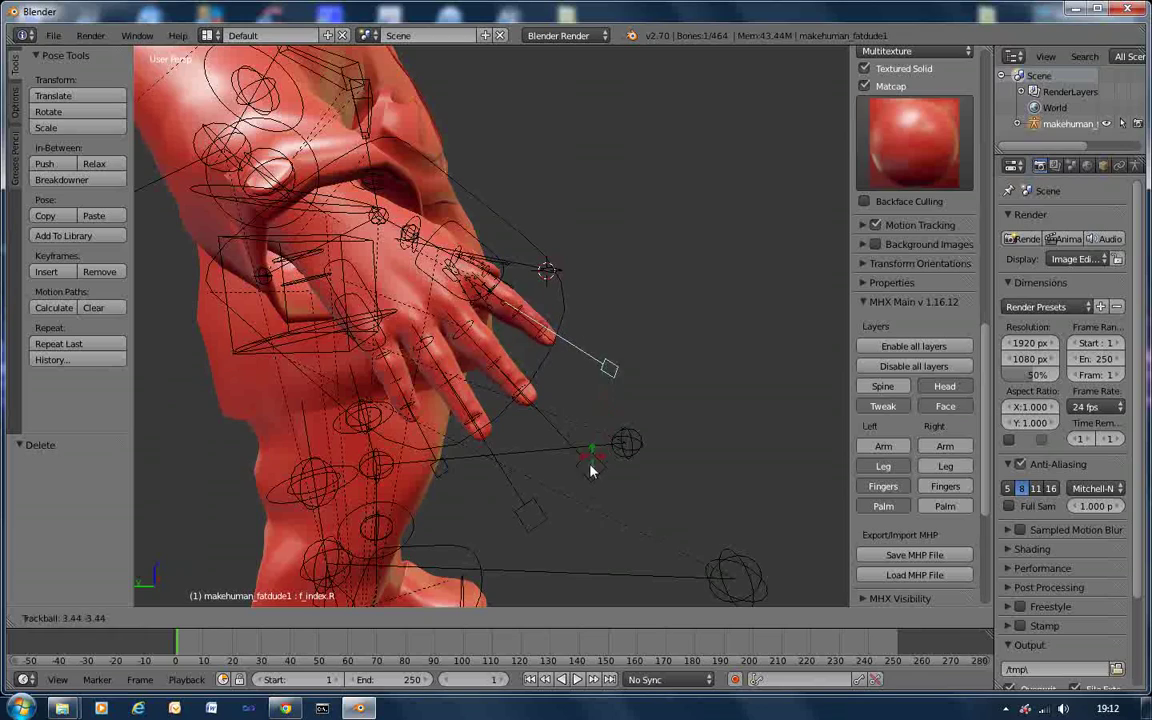
pyautogui.click(546, 418)
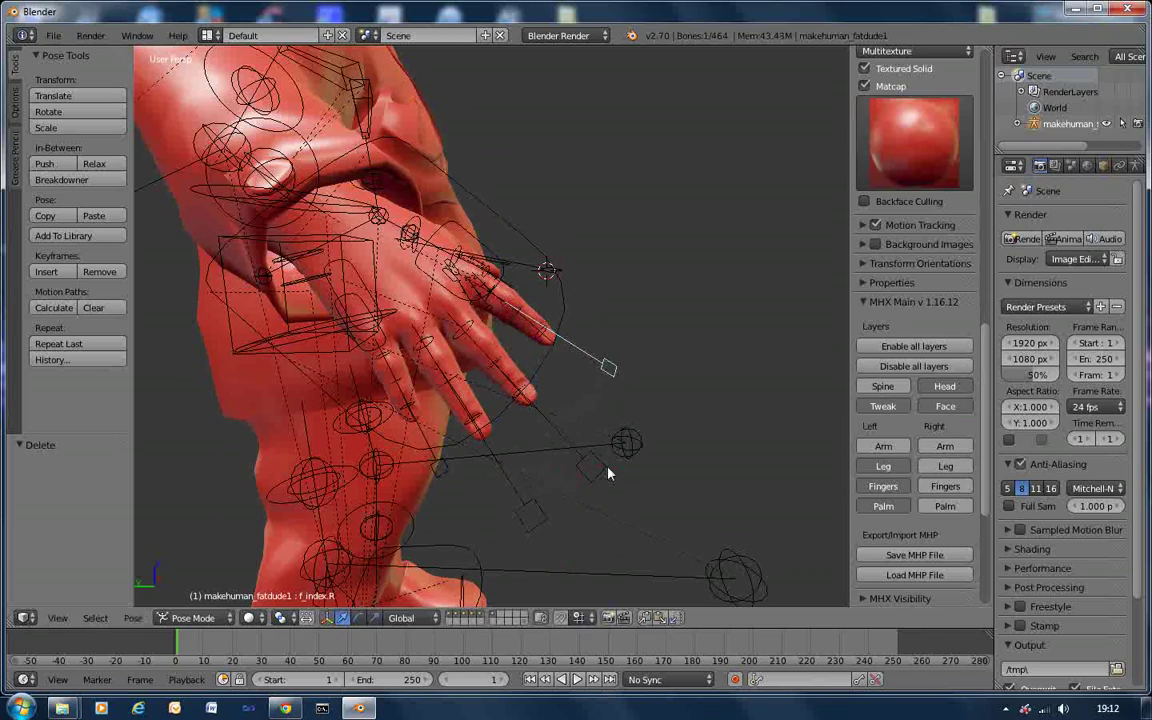
# - Bend the right middle finger bone f_middle.R, then adjust it with a free rotation
pyautogui.moveTo(567, 421); pyautogui.dragTo(352, 352, button='middle')
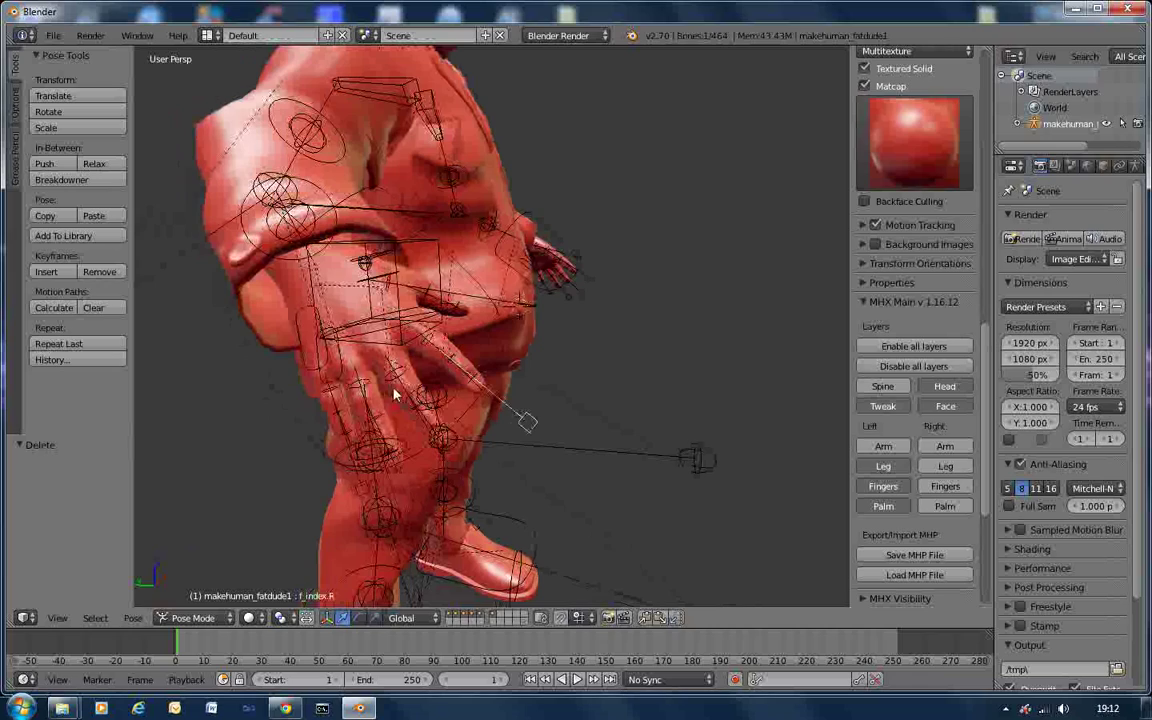
pyautogui.rightClick(477, 517)
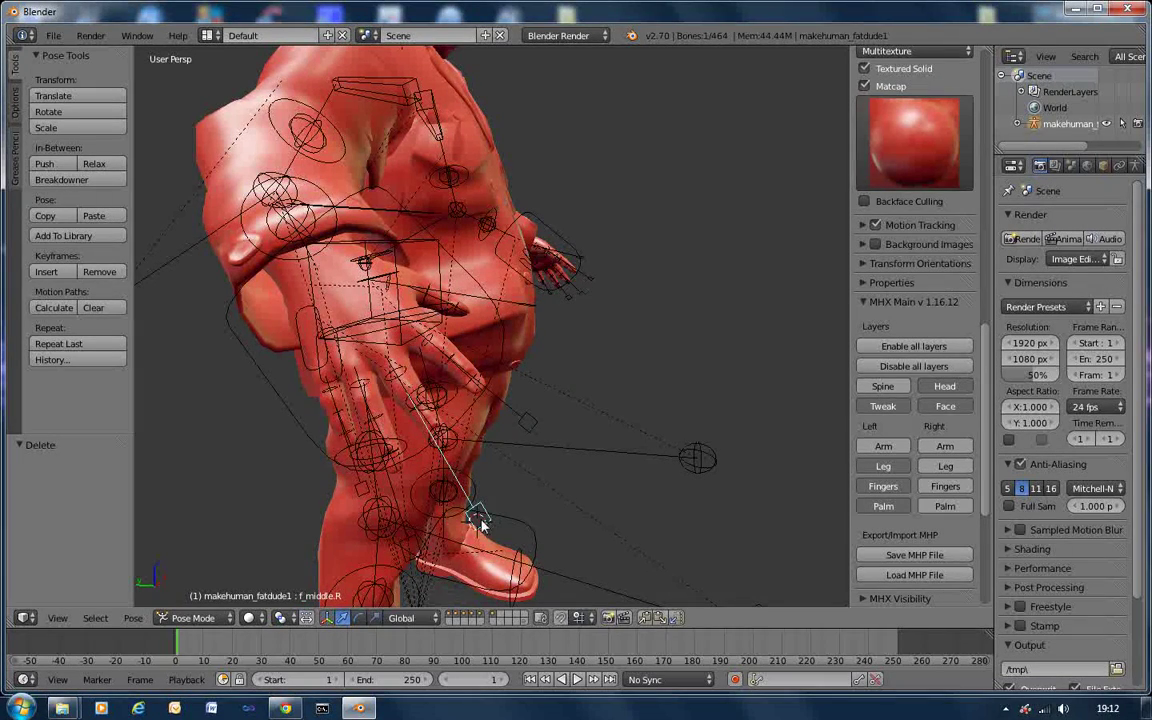
pyautogui.press('r')
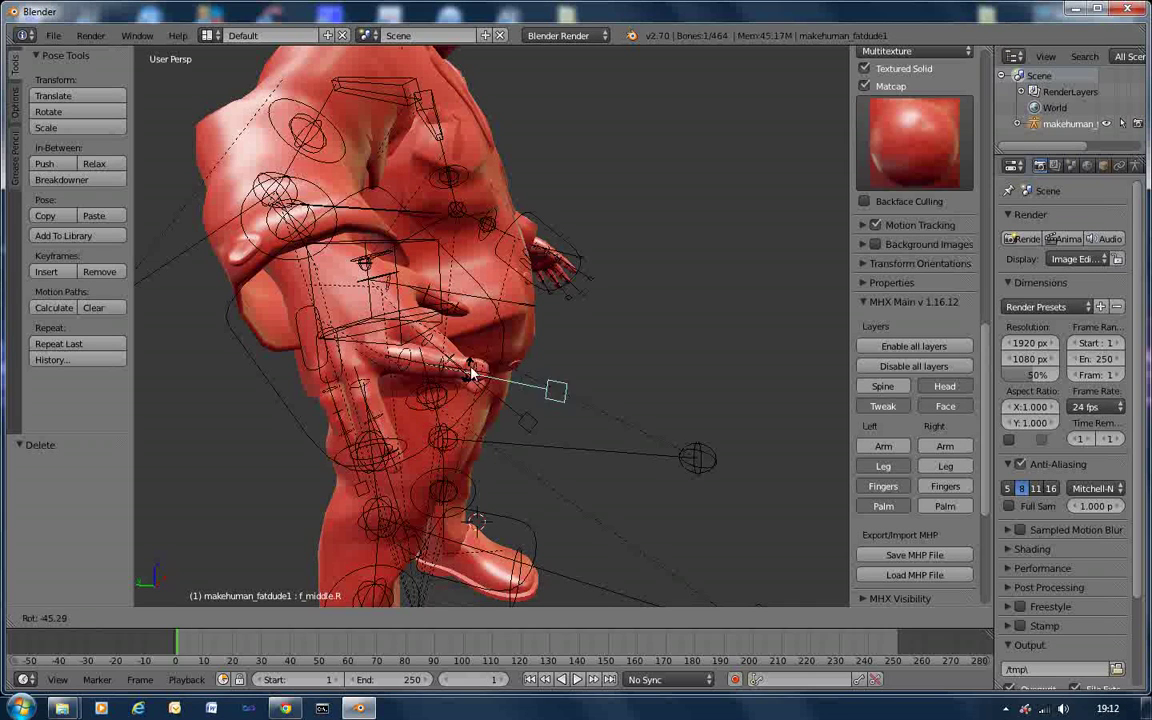
pyautogui.click(393, 417)
pyautogui.press('r')
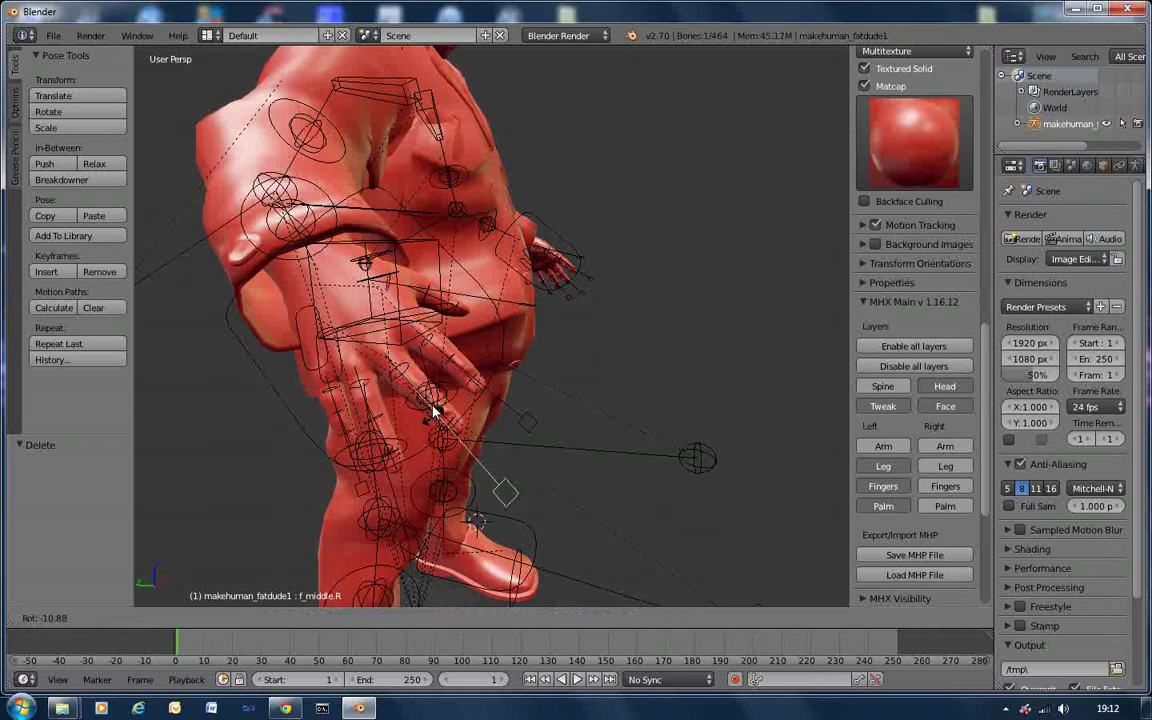
pyautogui.press('r')
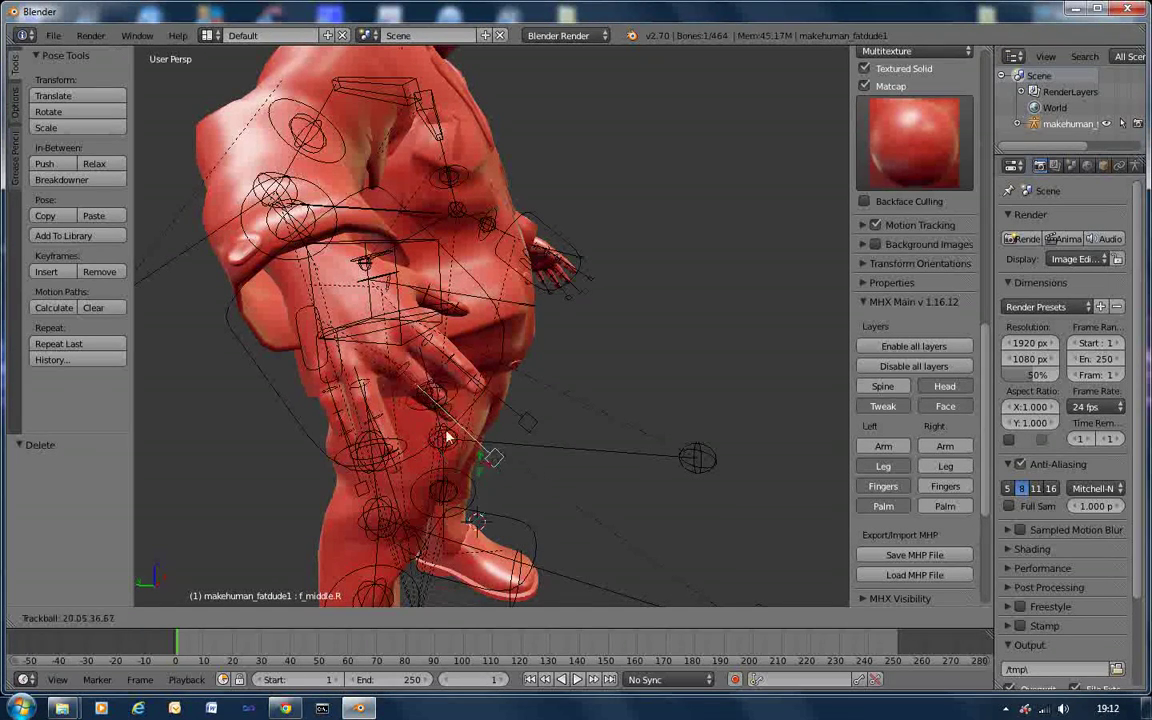
pyautogui.click(518, 418)
pyautogui.moveTo(555, 389); pyautogui.dragTo(503, 440, button='middle')
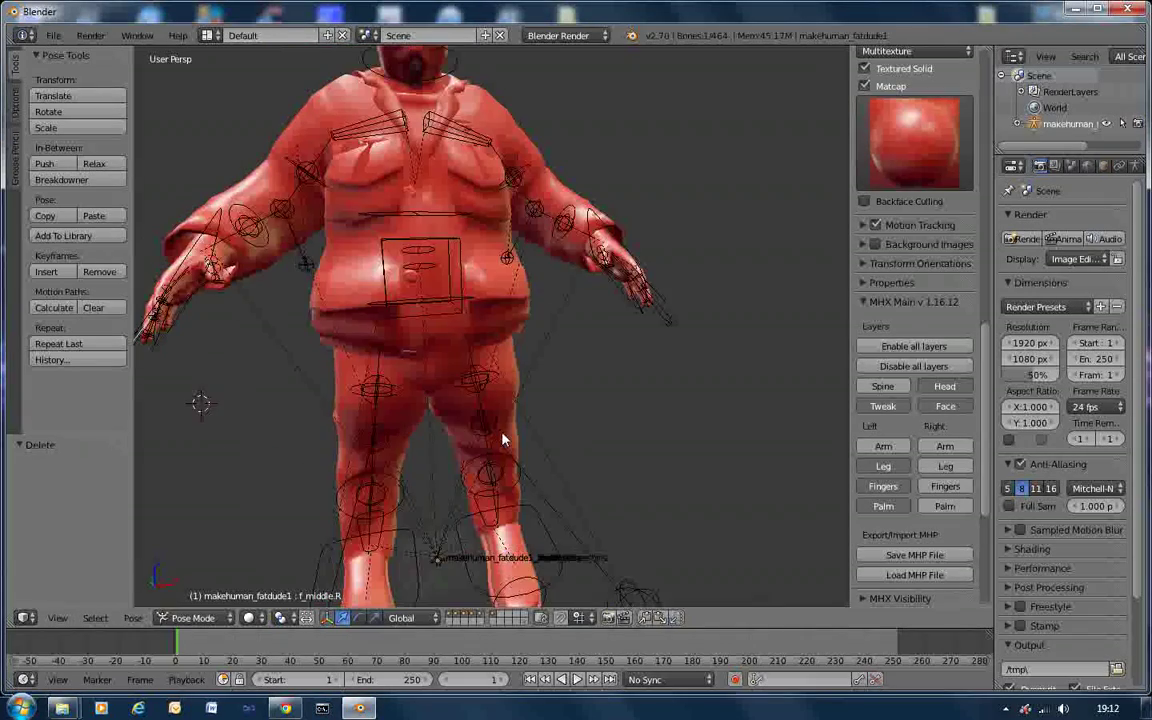
pyautogui.scroll(-3, 503, 440)
pyautogui.scroll(-2, 570, 440)
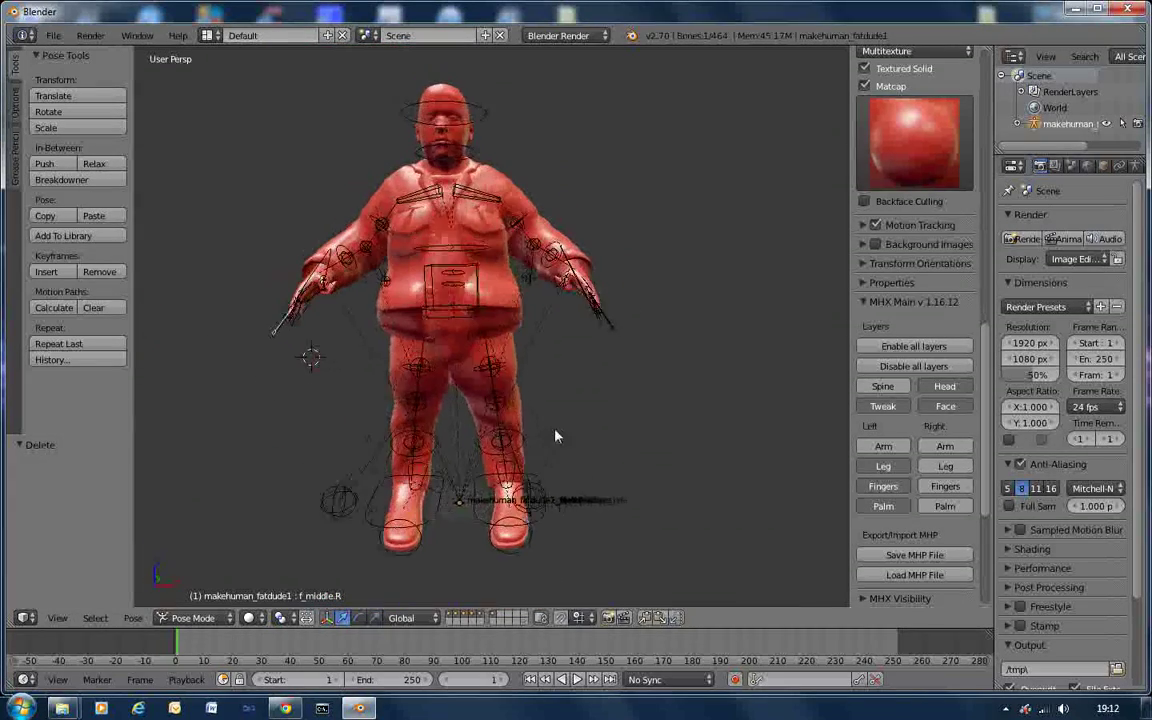
pyautogui.moveTo(557, 436); pyautogui.dragTo(557, 425, button='middle')
pyautogui.moveTo(563, 344)
pyautogui.mouseDown(button='middle')
pyautogui.moveTo(617, 404)
pyautogui.moveTo(589, 393)
pyautogui.moveTo(581, 324)
pyautogui.moveTo(586, 347)
pyautogui.moveTo(573, 338)
pyautogui.moveTo(574, 356)
pyautogui.mouseUp(button='middle')
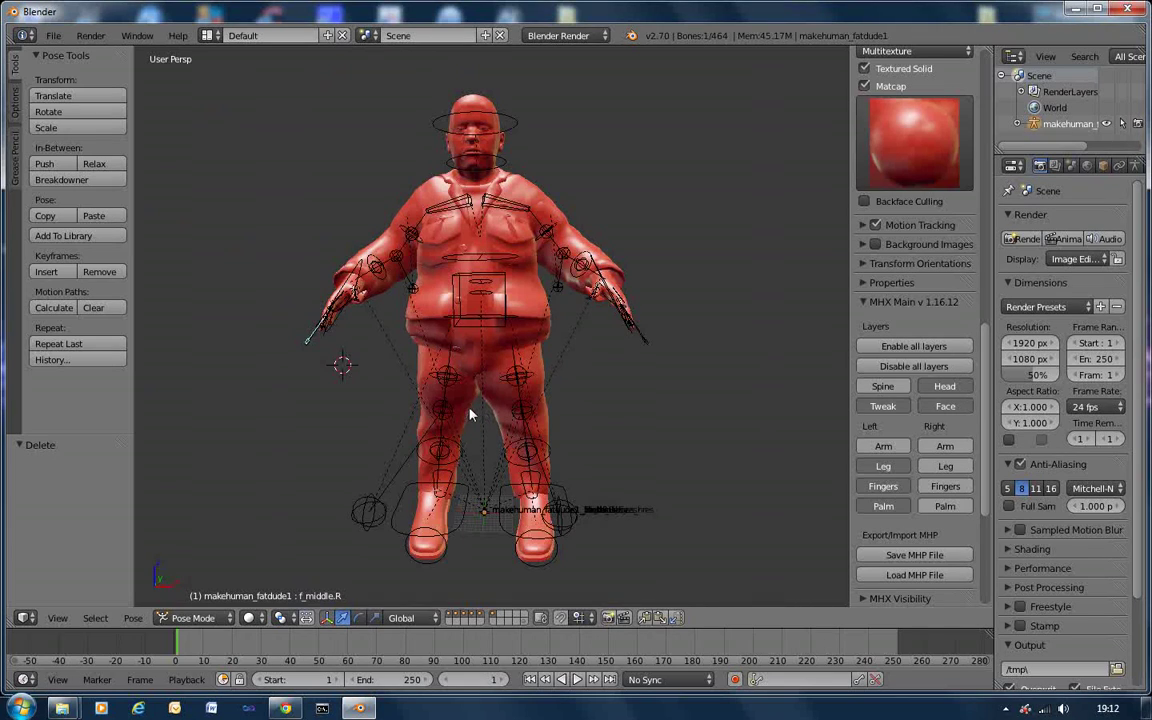
pyautogui.moveTo(474, 413); pyautogui.dragTo(482, 415, button='middle')
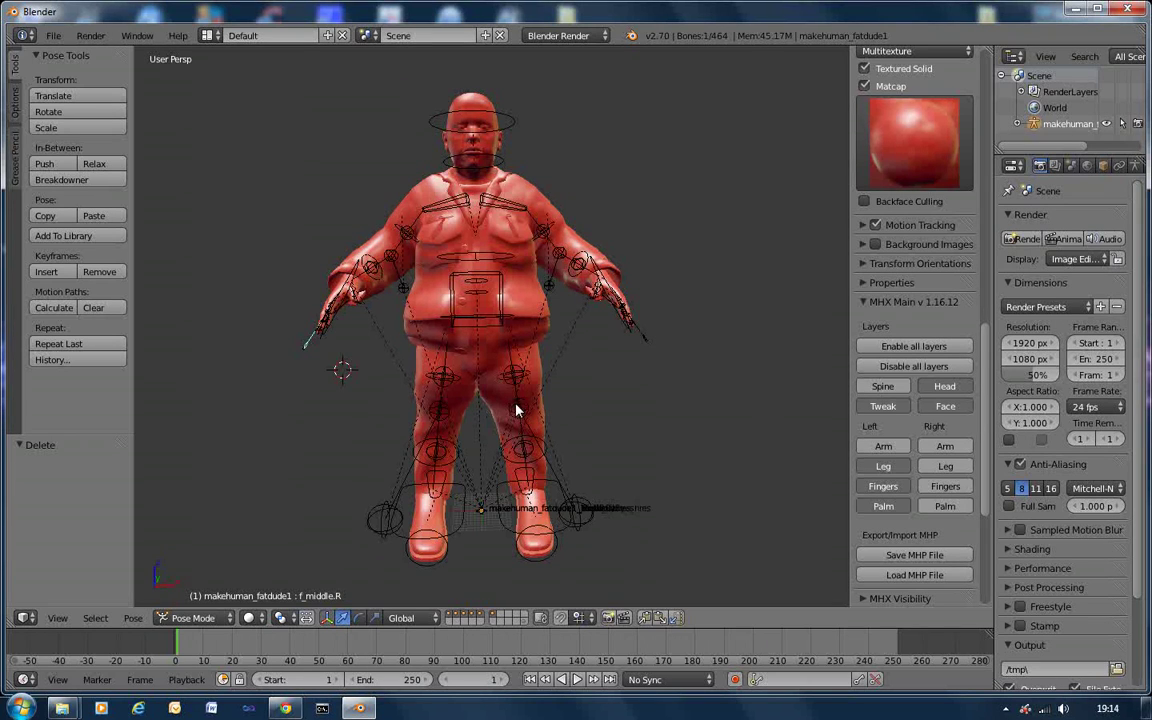
pyautogui.moveTo(571, 411); pyautogui.dragTo(535, 415, button='middle')
pyautogui.scroll(1, 535, 415)
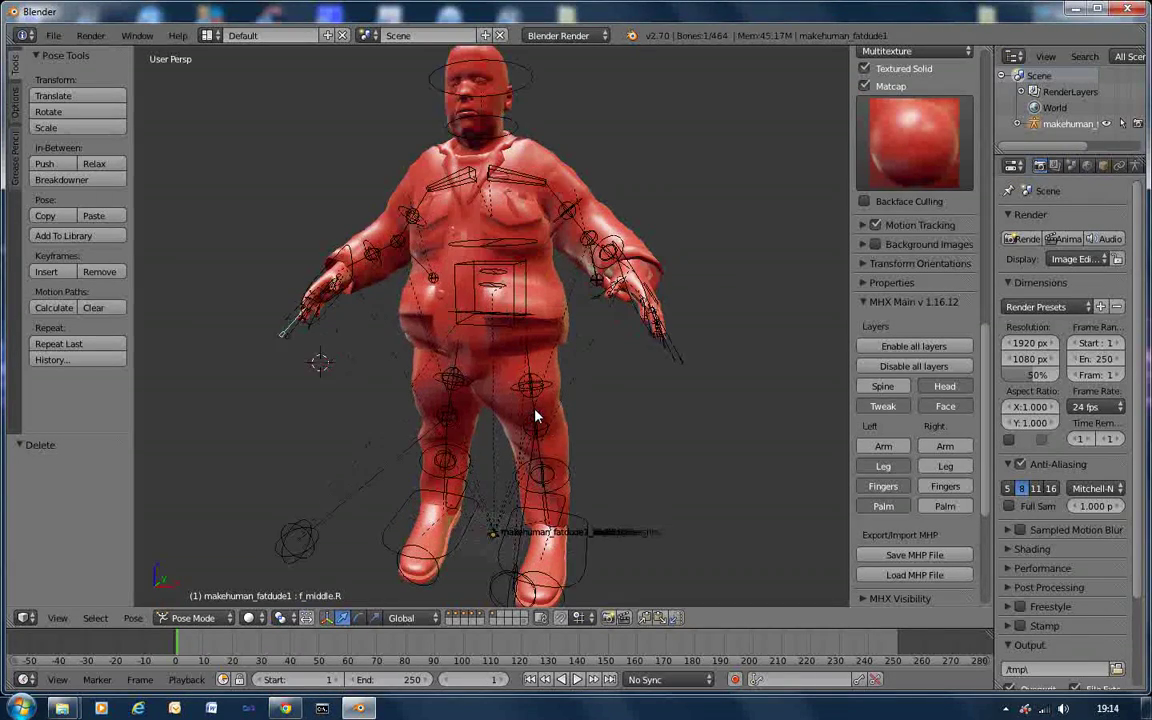
pyautogui.scroll(3, 535, 415)
pyautogui.scroll(-5, 535, 415)
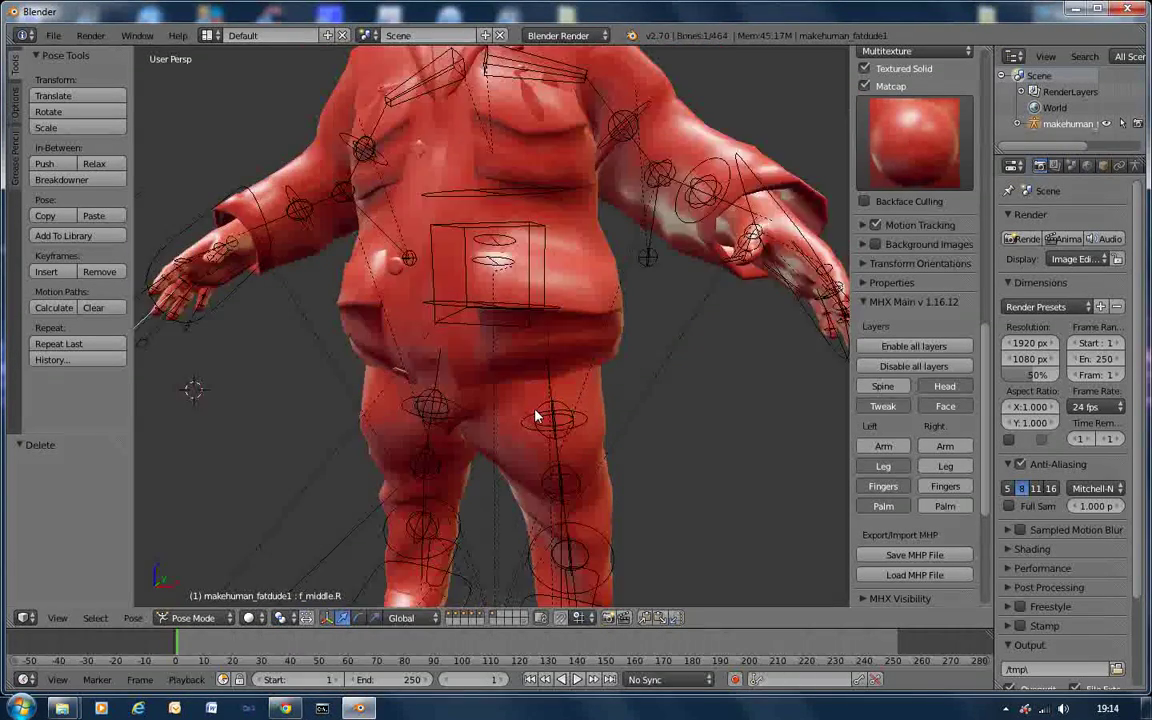
pyautogui.scroll(-2, 535, 415)
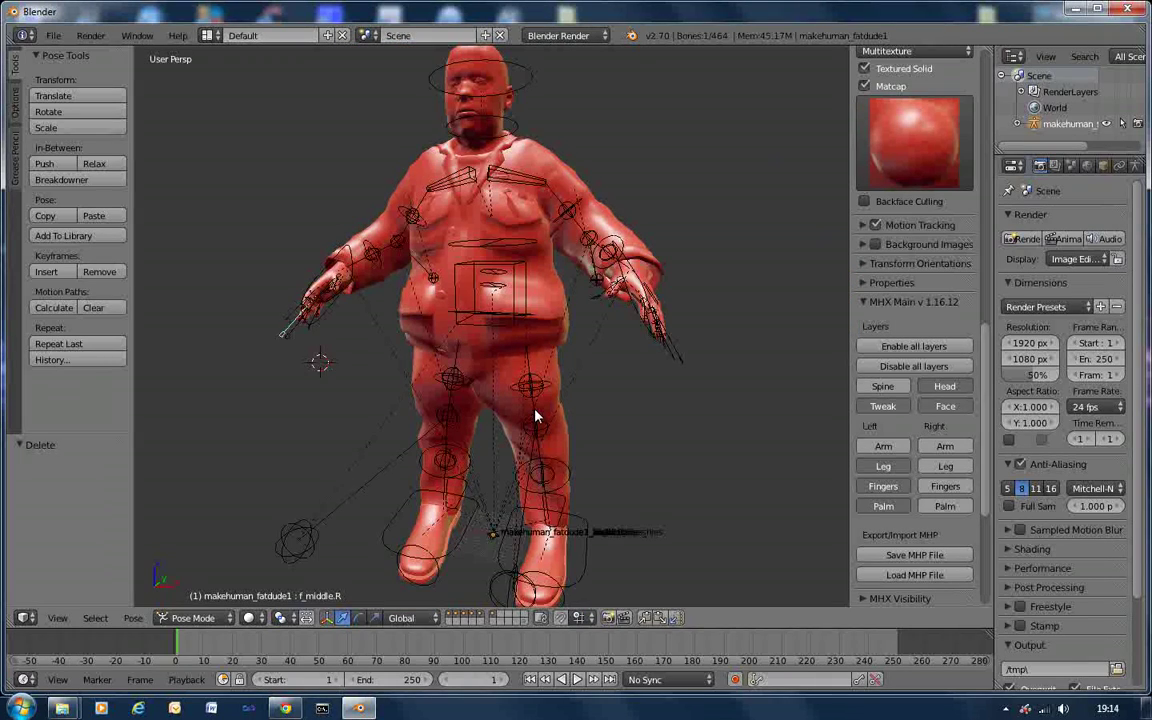
pyautogui.scroll(-1, 535, 415)
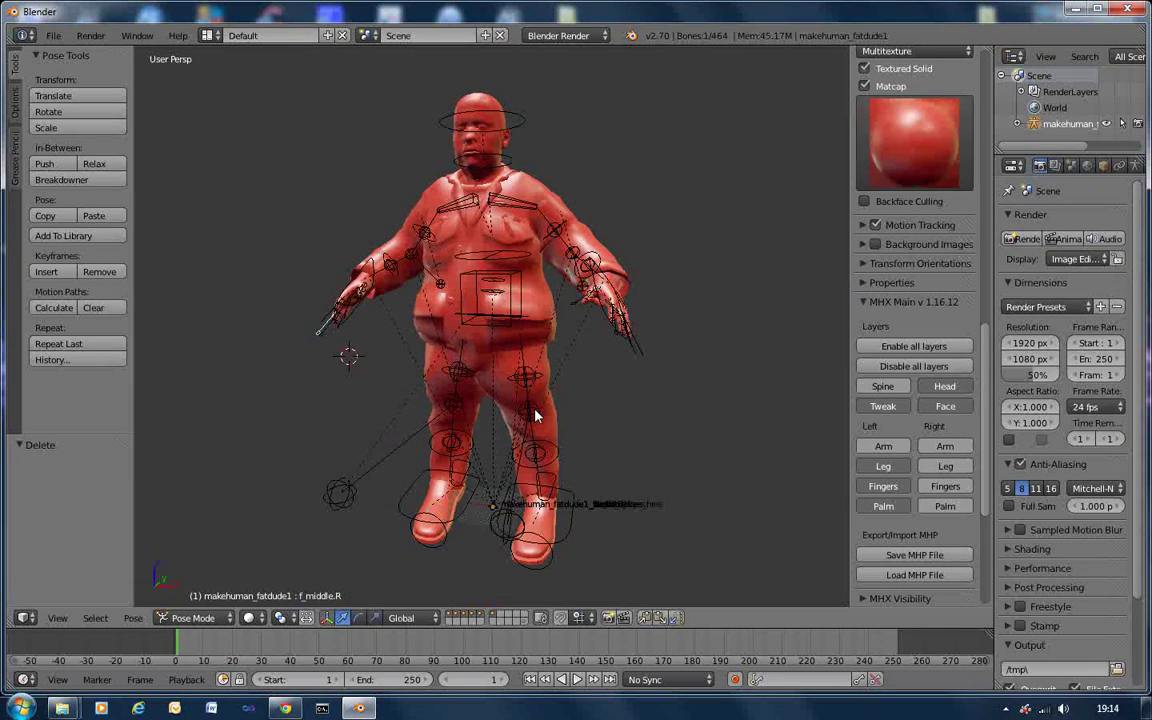
pyautogui.moveTo(535, 415)
pyautogui.mouseDown(button='middle')
pyautogui.moveTo(558, 411)
pyautogui.moveTo(528, 414)
pyautogui.mouseUp(button='middle')
pyautogui.scroll(1, 530, 418)
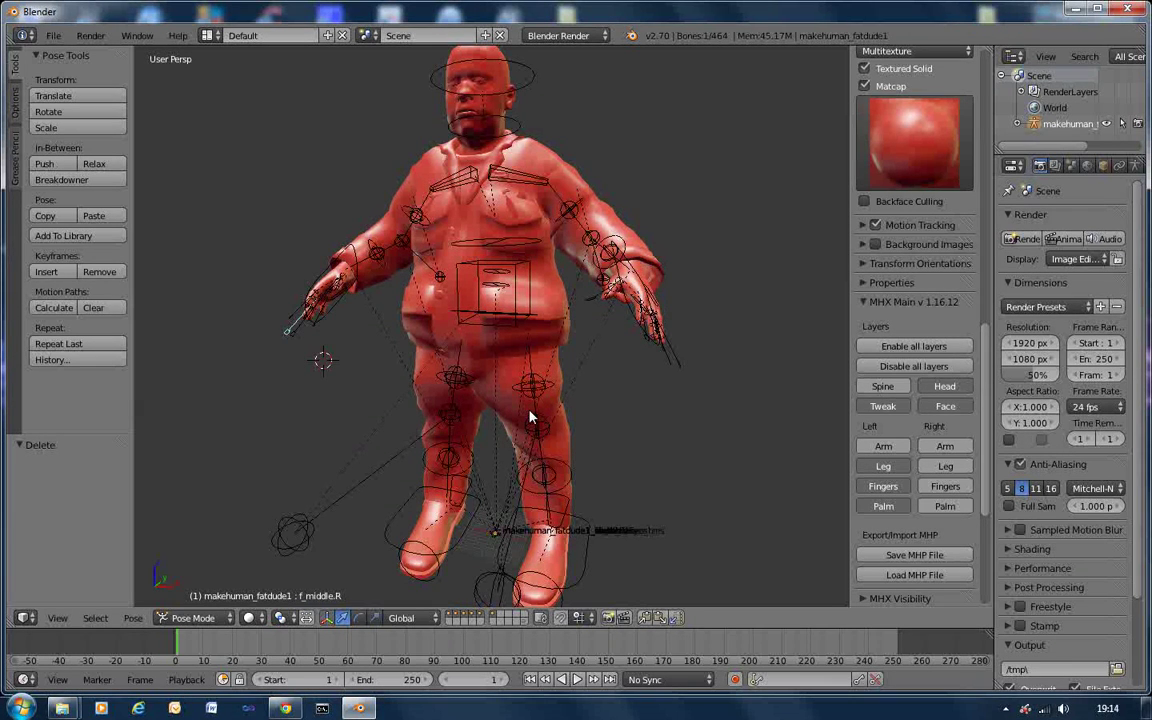
pyautogui.scroll(-1, 530, 418)
pyautogui.moveTo(530, 417); pyautogui.dragTo(543, 417, button='middle')
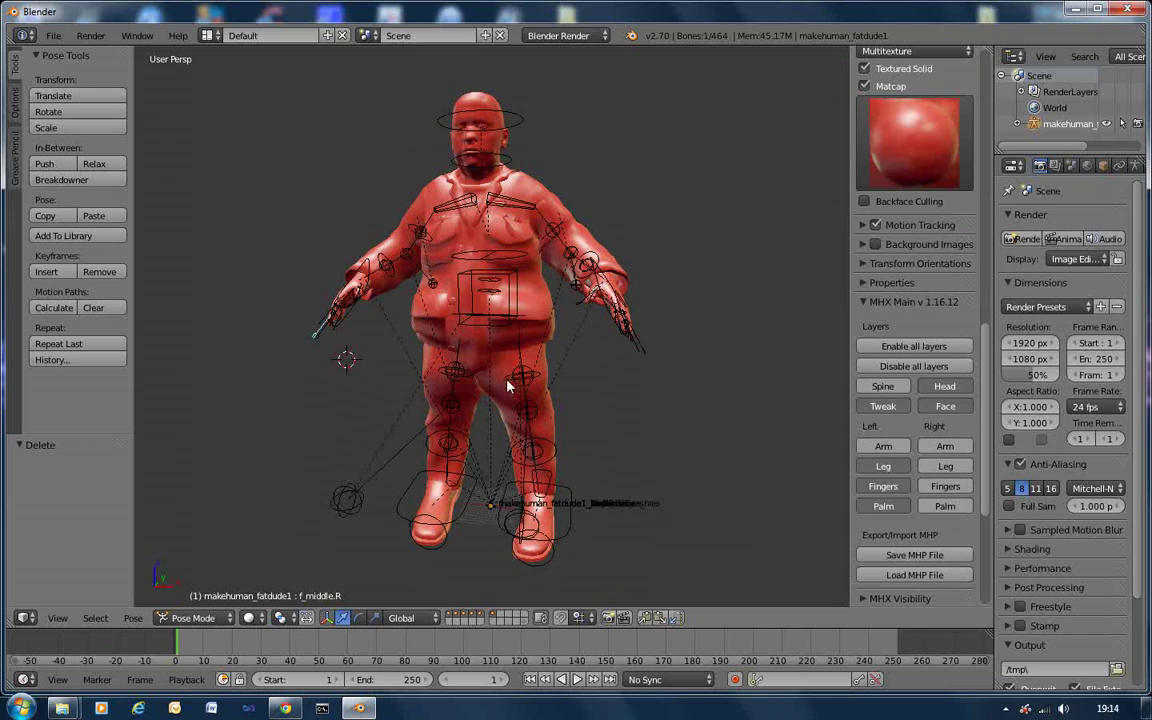
pyautogui.moveTo(445, 381); pyautogui.dragTo(610, 385, button='middle')
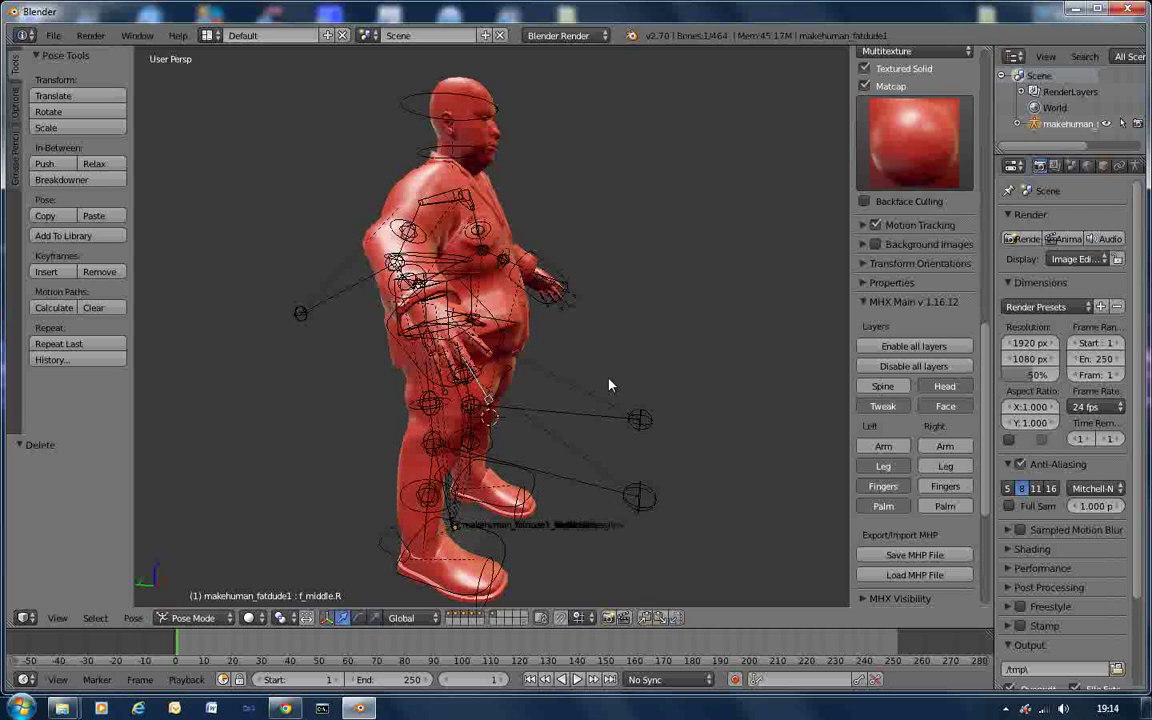
# - Rotate the right foot roll bone foot_roll.ik.R
pyautogui.rightClick(384, 546)
pyautogui.press('r')
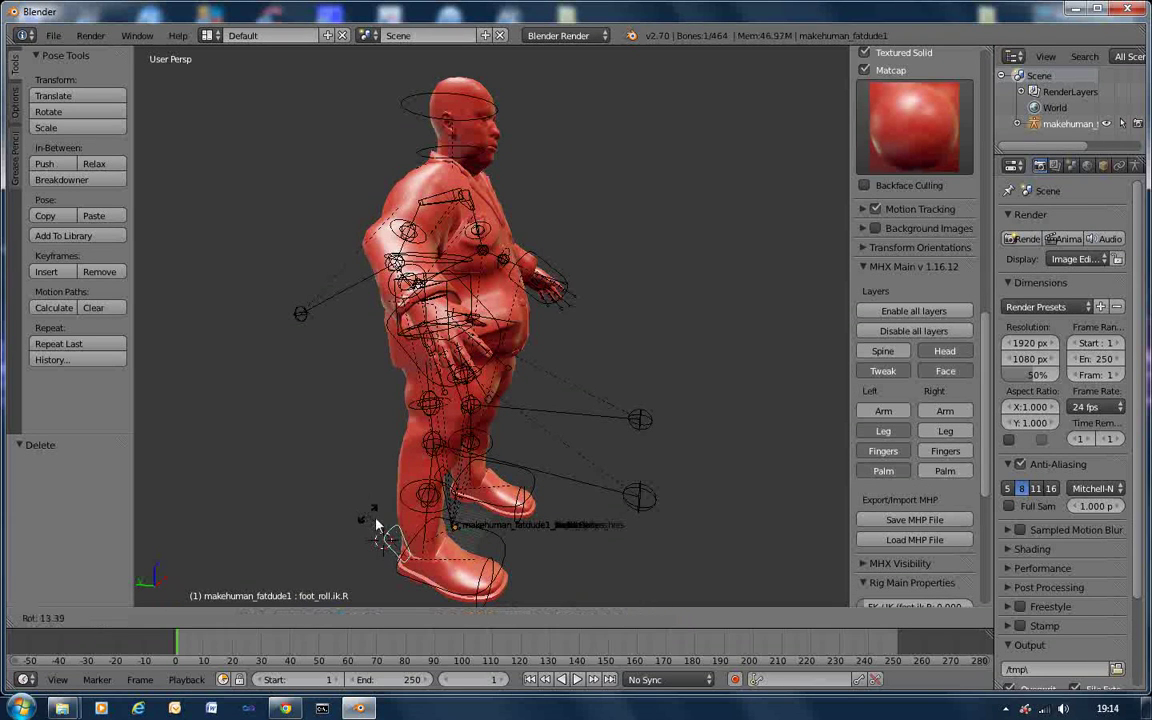
pyautogui.click(376, 523)
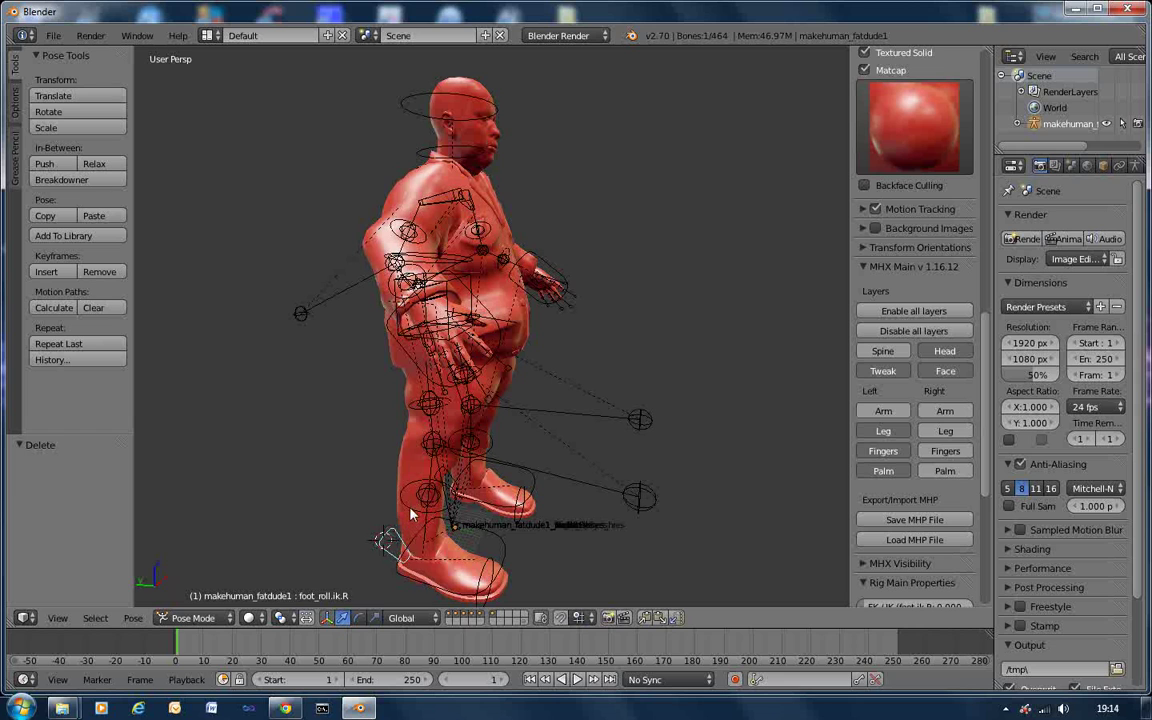
# - Swing the right shin bone shin.fk.R upward so the leg lifts, bent at the knee
pyautogui.rightClick(411, 515)
pyautogui.press('r')
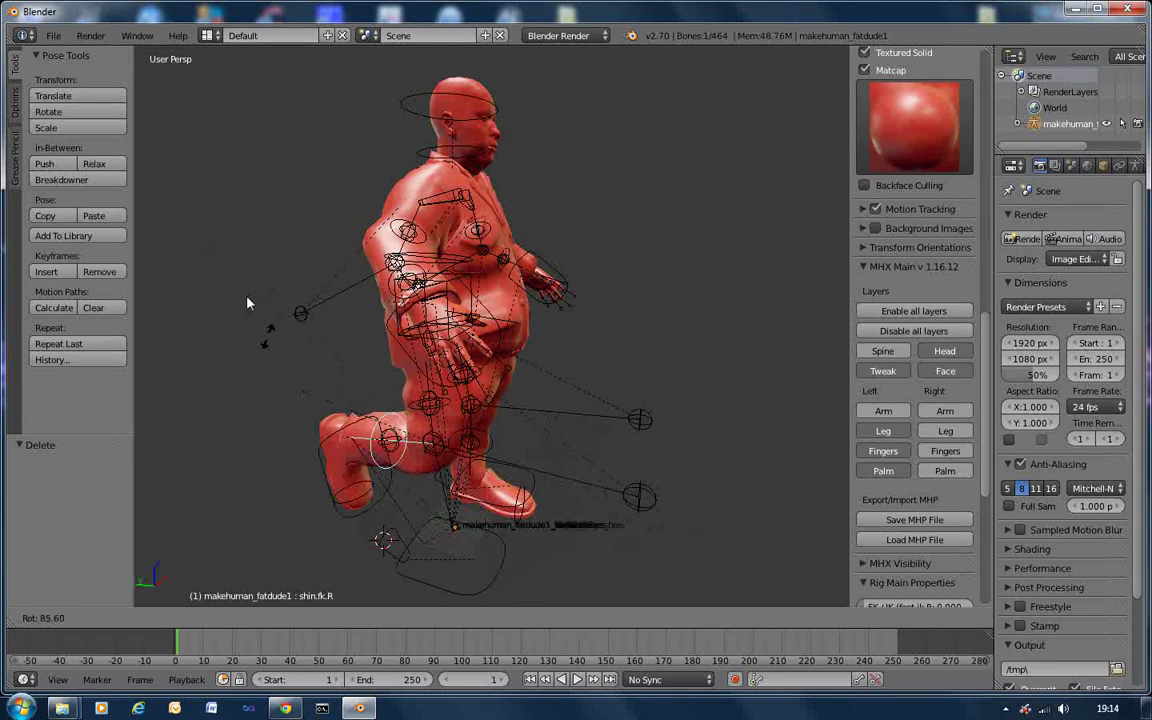
pyautogui.click(192, 218)
pyautogui.moveTo(684, 429); pyautogui.dragTo(546, 428, button='middle')
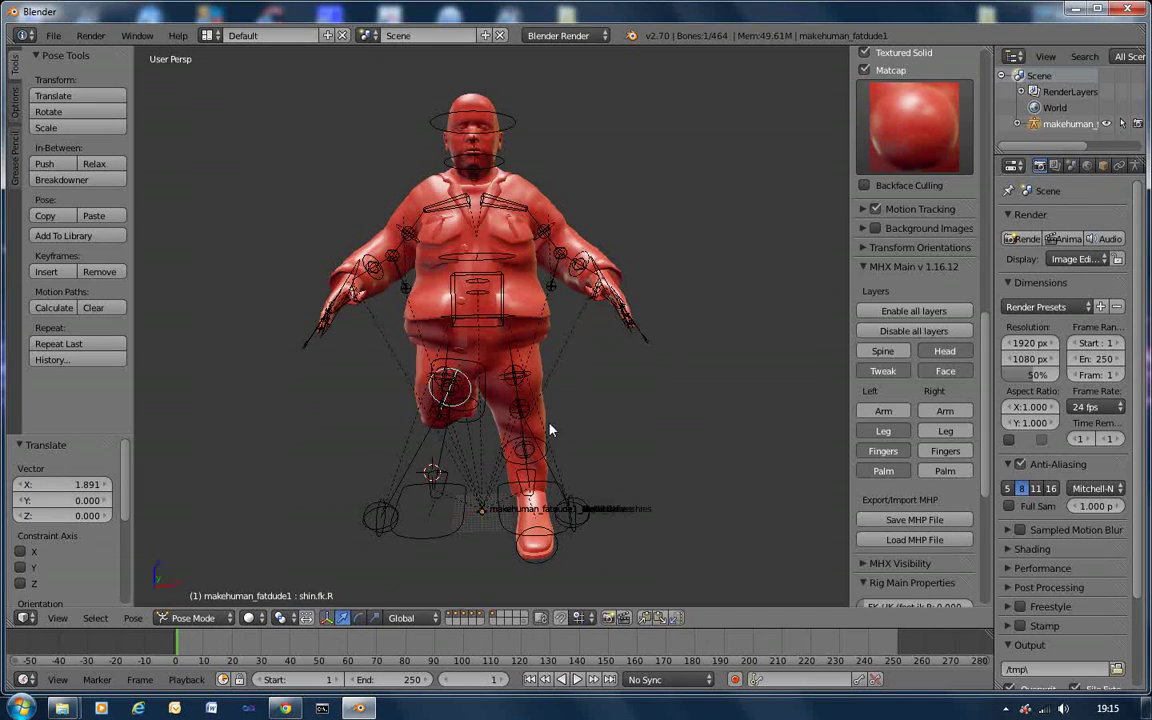
pyautogui.hotkey('alt', 'Tab')
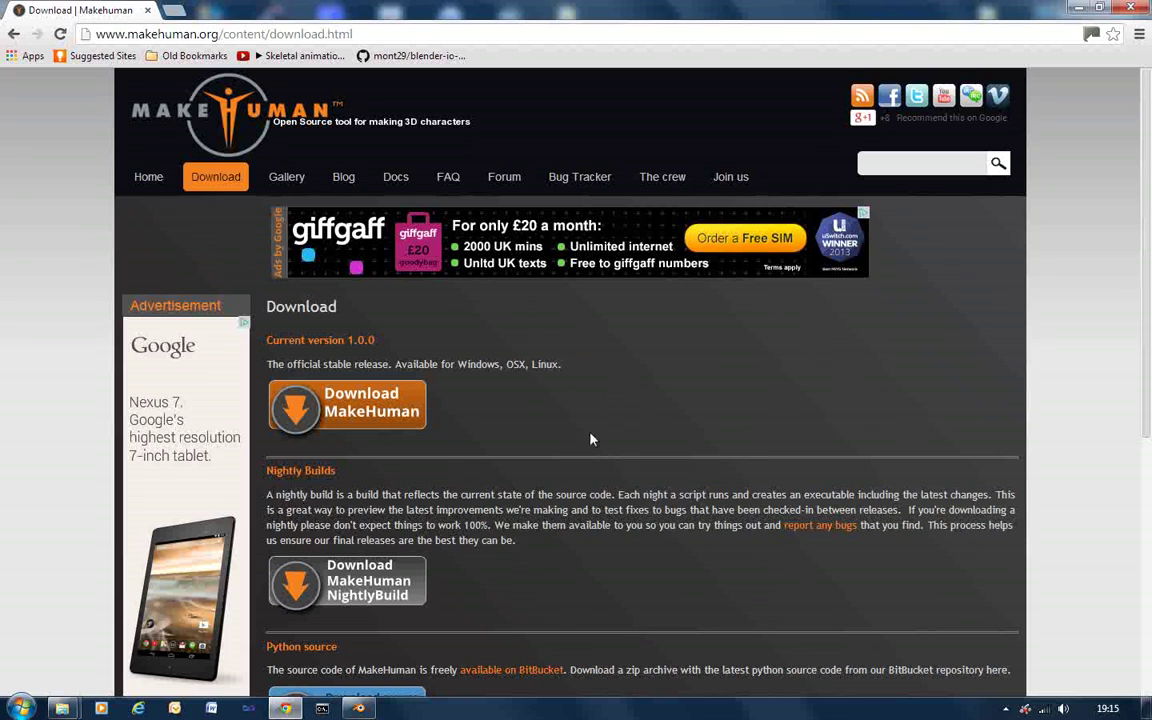
pyautogui.click(146, 184)
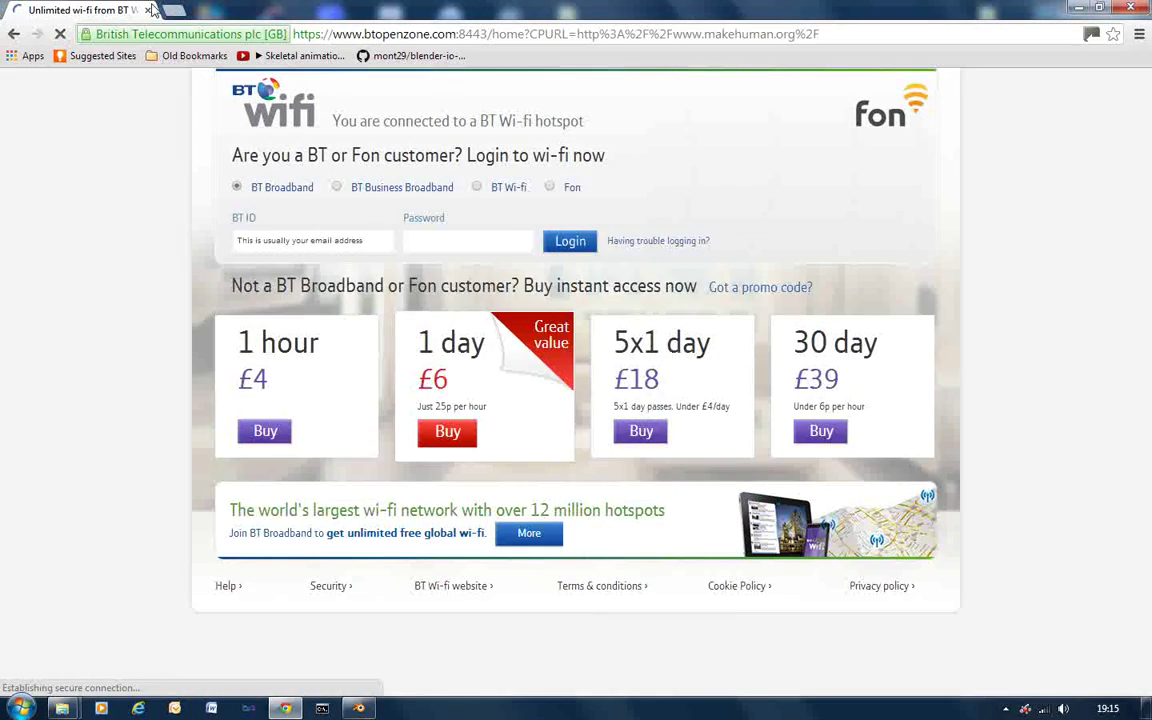
pyautogui.click(147, 10)
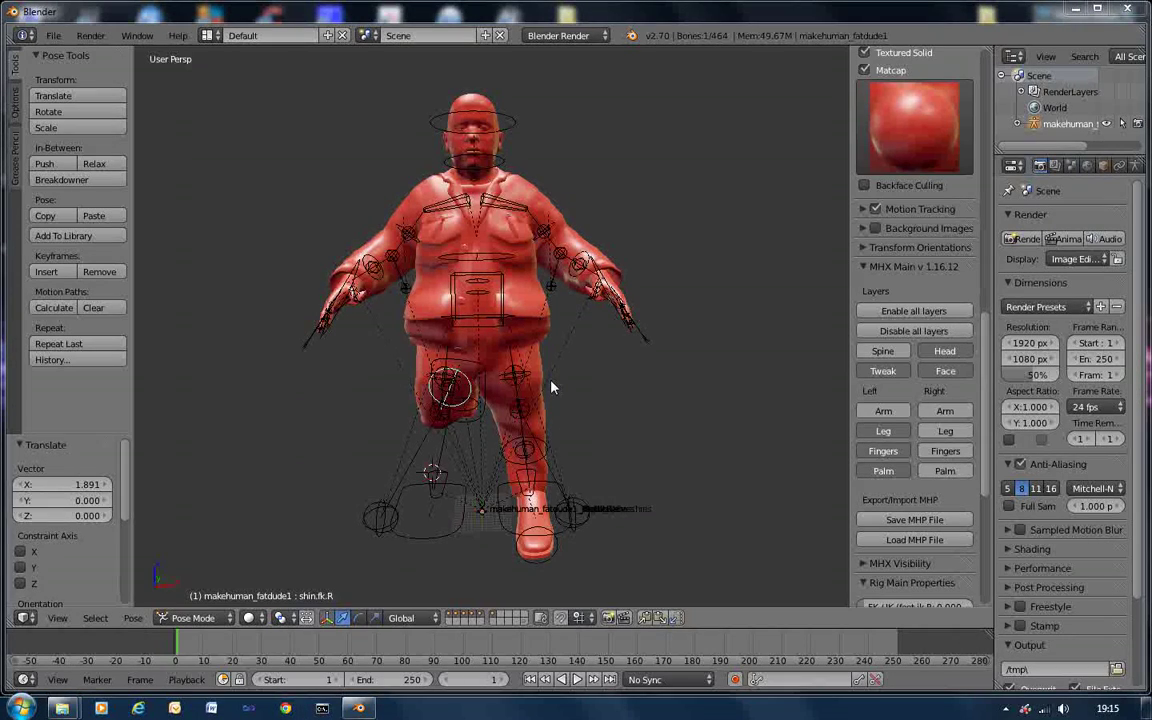
pyautogui.moveTo(551, 387); pyautogui.dragTo(565, 359, button='middle')
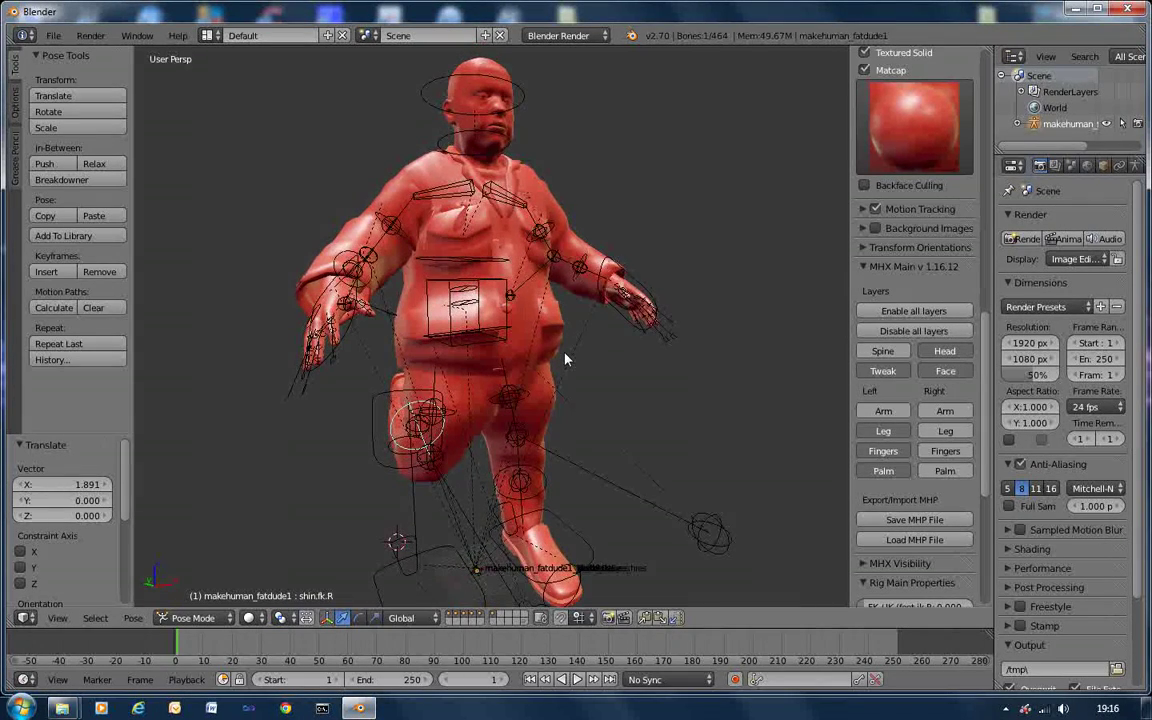
pyautogui.scroll(-1, 565, 359)
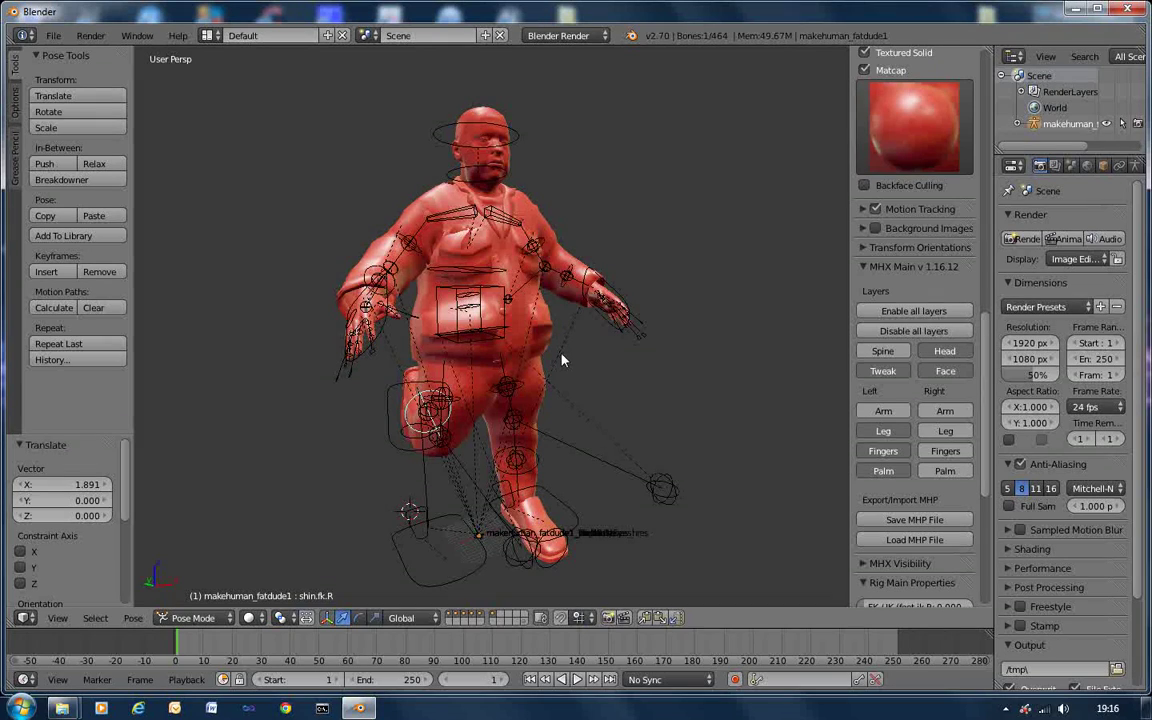
pyautogui.moveTo(563, 360)
pyautogui.mouseDown(button='middle')
pyautogui.moveTo(581, 363)
pyautogui.moveTo(568, 362)
pyautogui.mouseUp(button='middle')
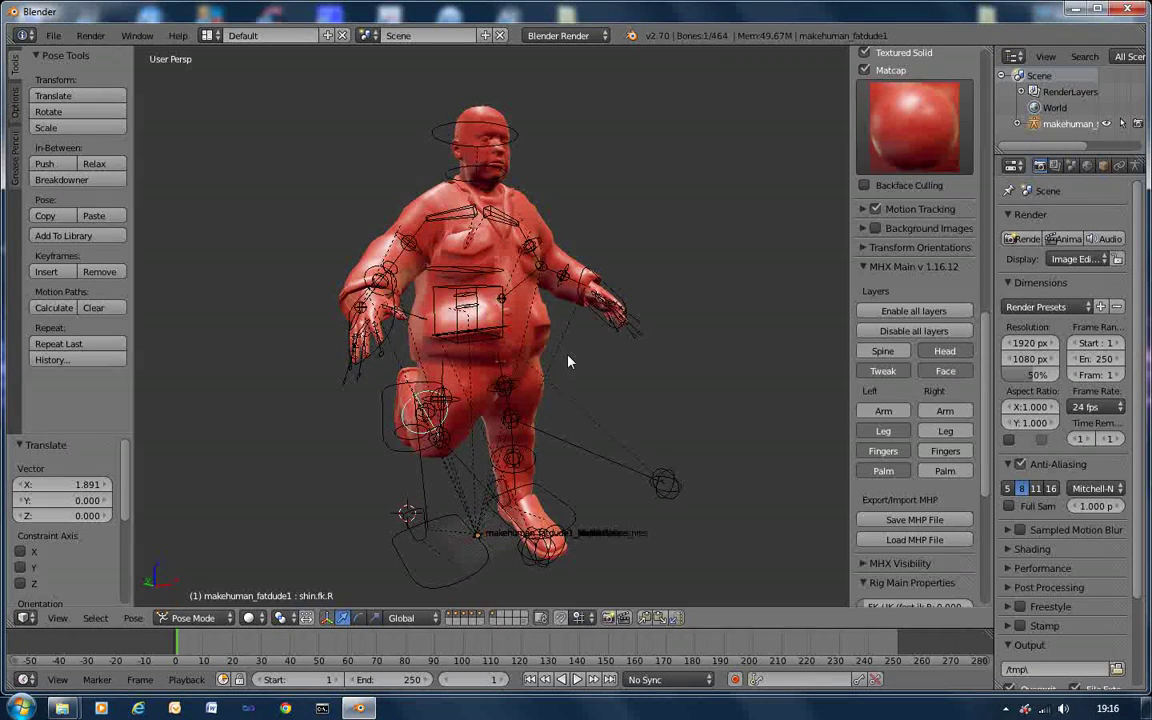